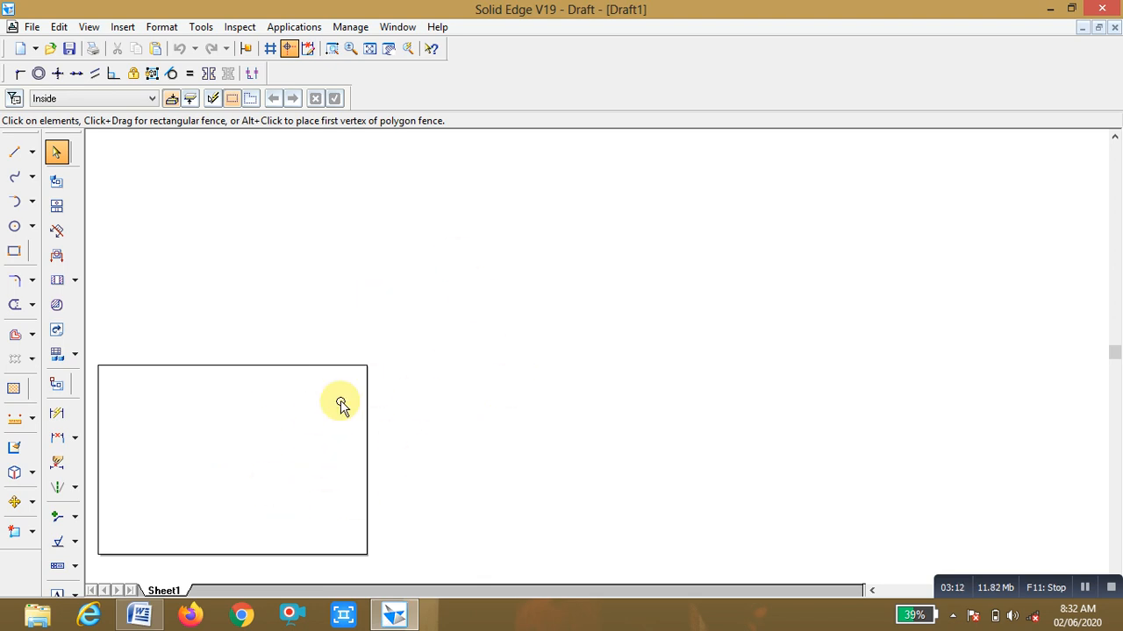
Fit the sheet in view and draw a horizontal reference line with 0.13 mm line width across the sheet, slightly below its middle
left_click(370, 49)
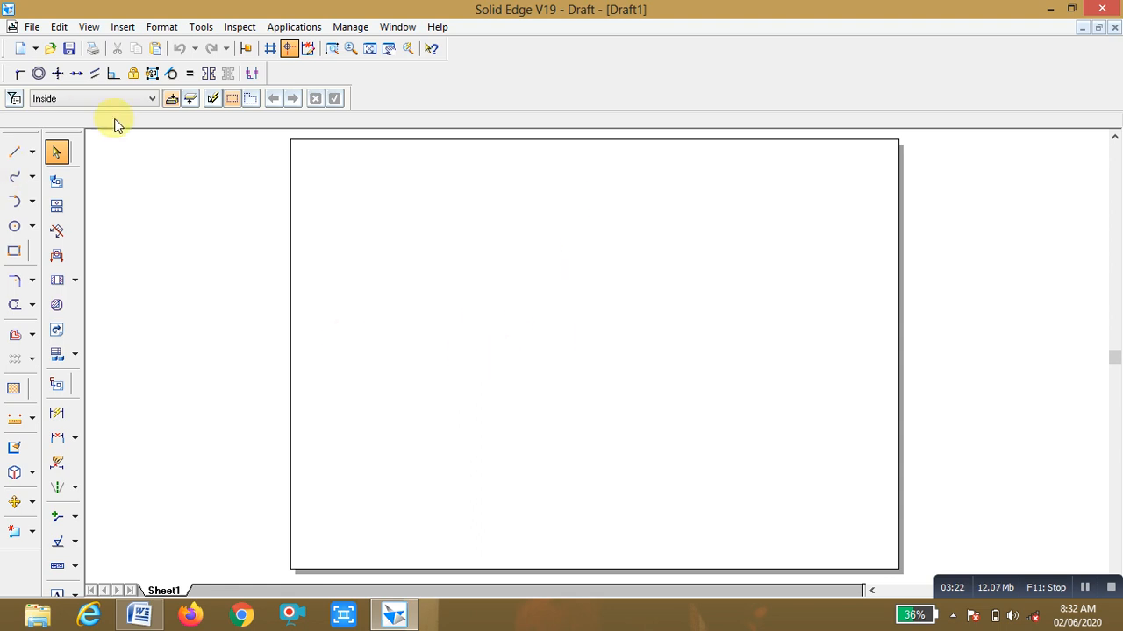
left_click(14, 151)
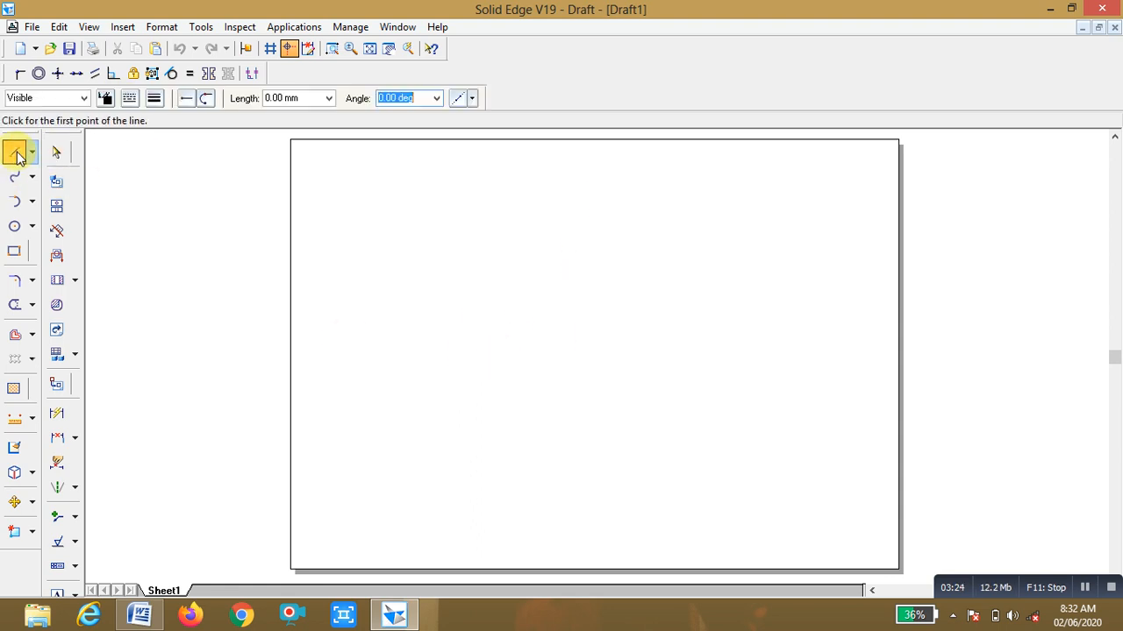
left_click(154, 97)
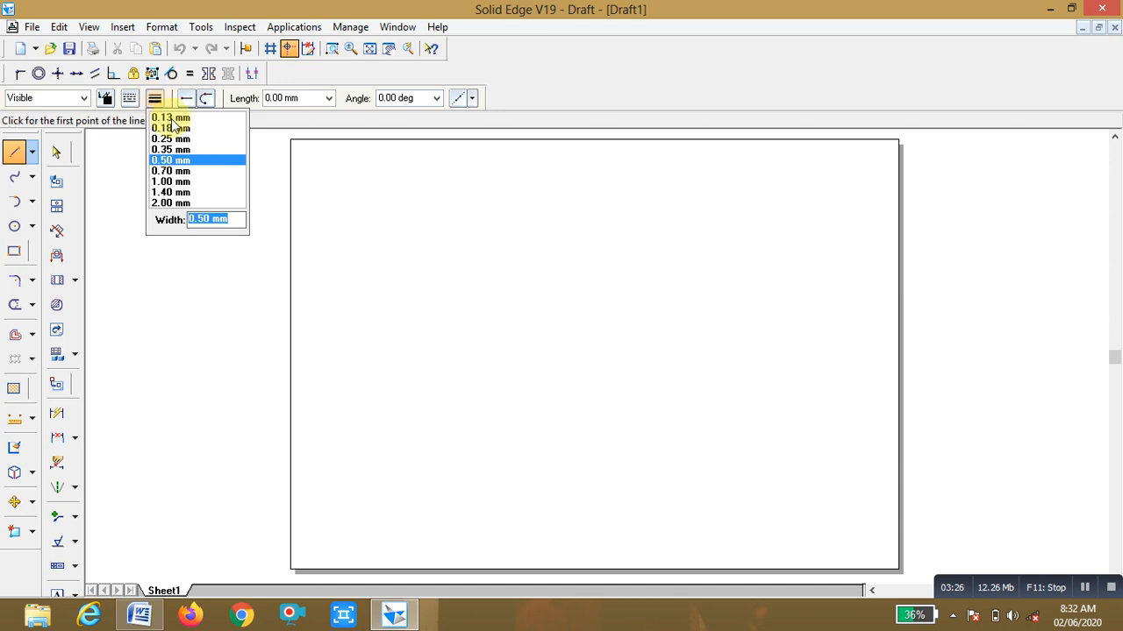
left_click(173, 118)
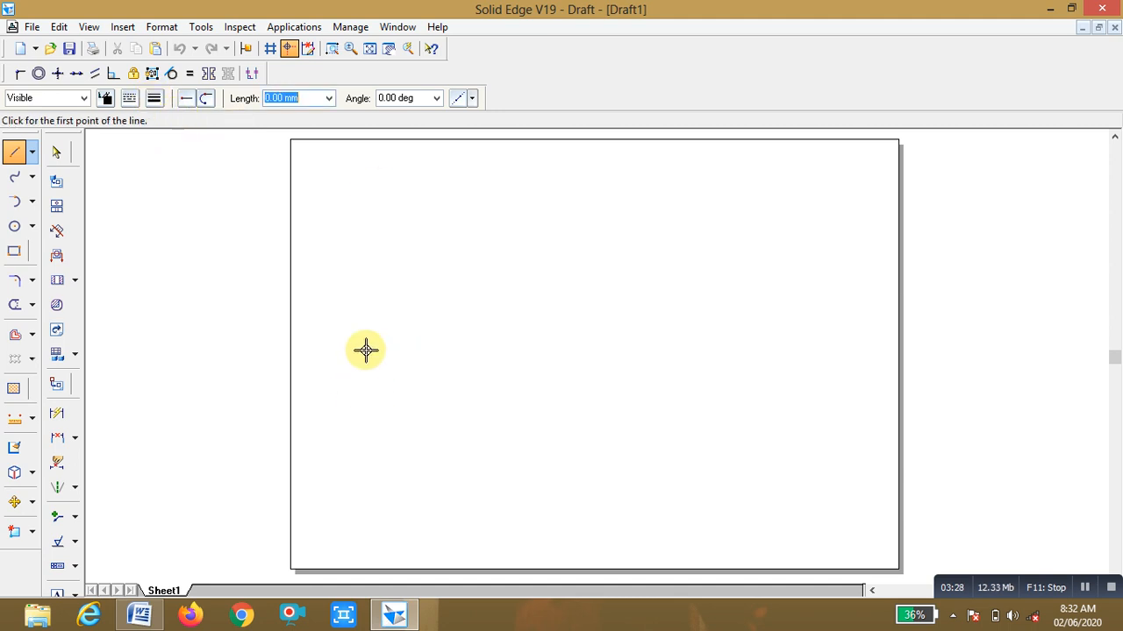
left_click(336, 377)
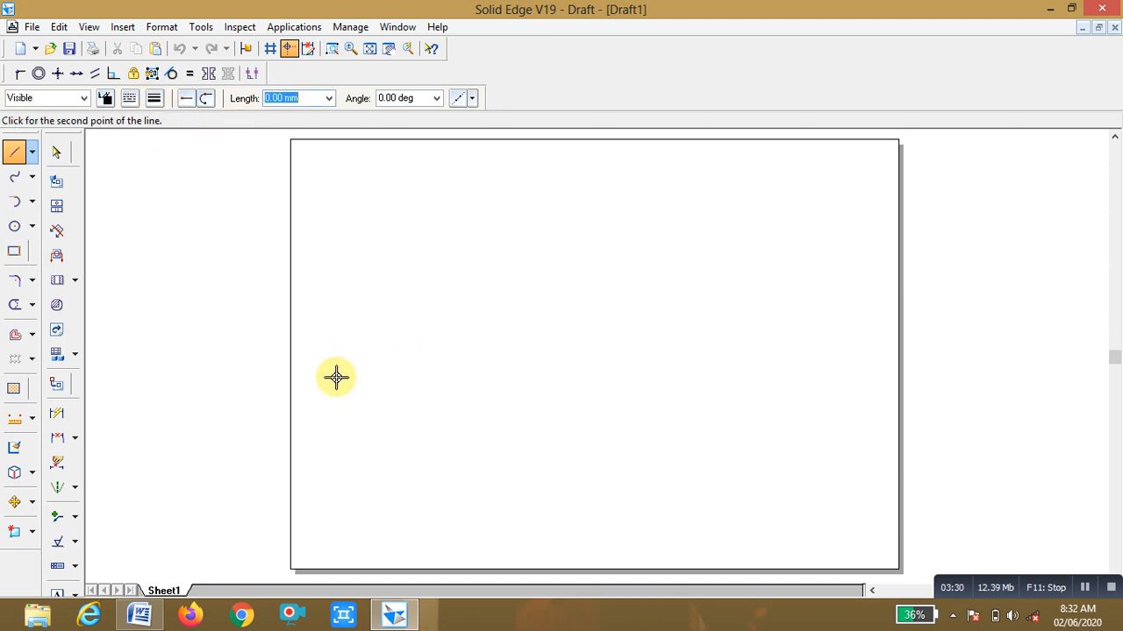
left_click(858, 377)
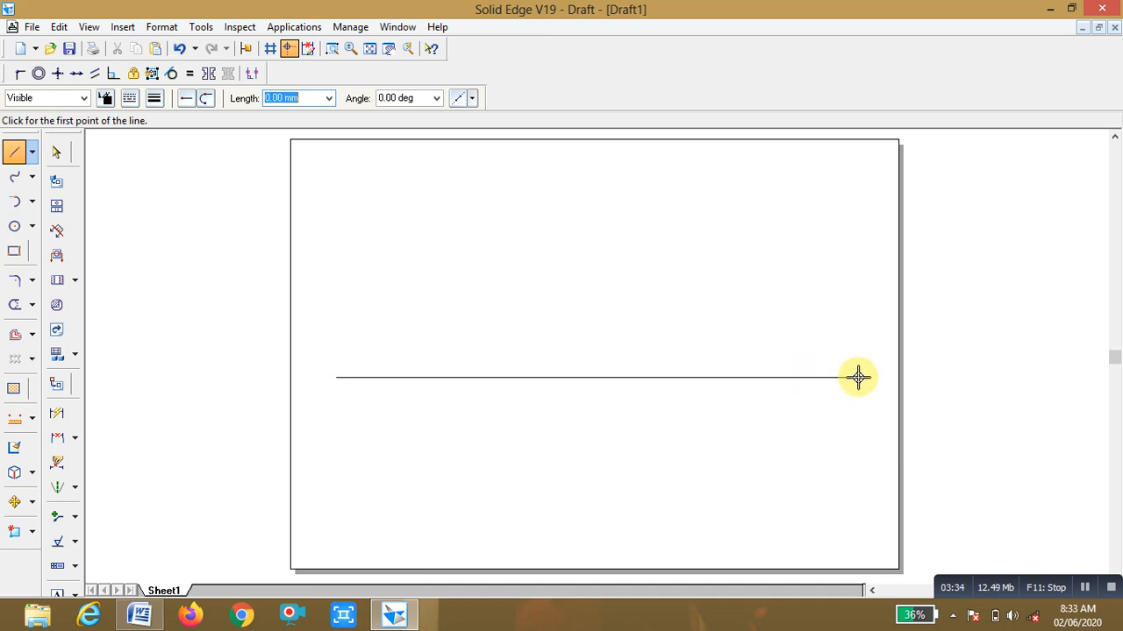
Add text labels at the reference line's ends: X at the left end and Y at the right end
left_click(57, 592)
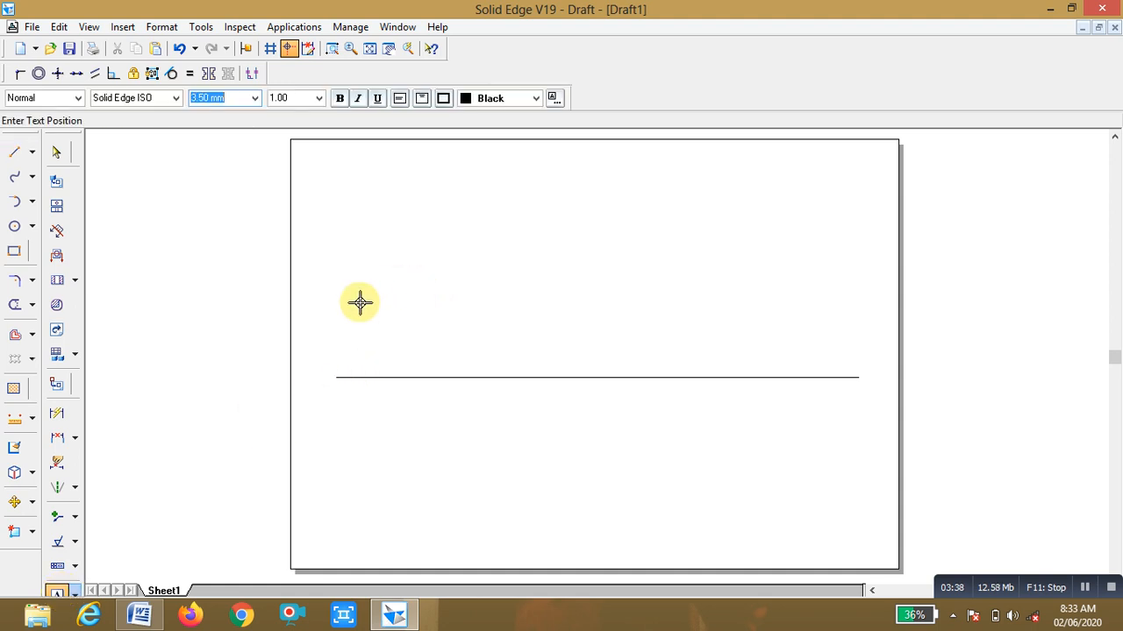
left_click(318, 376)
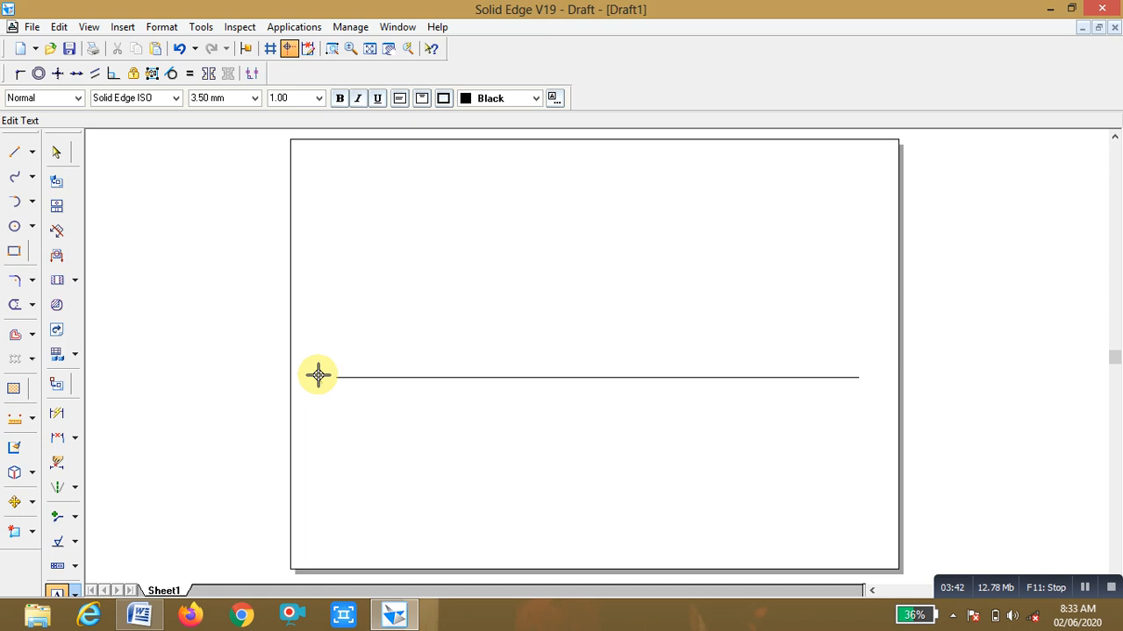
type("X")
left_click(871, 376)
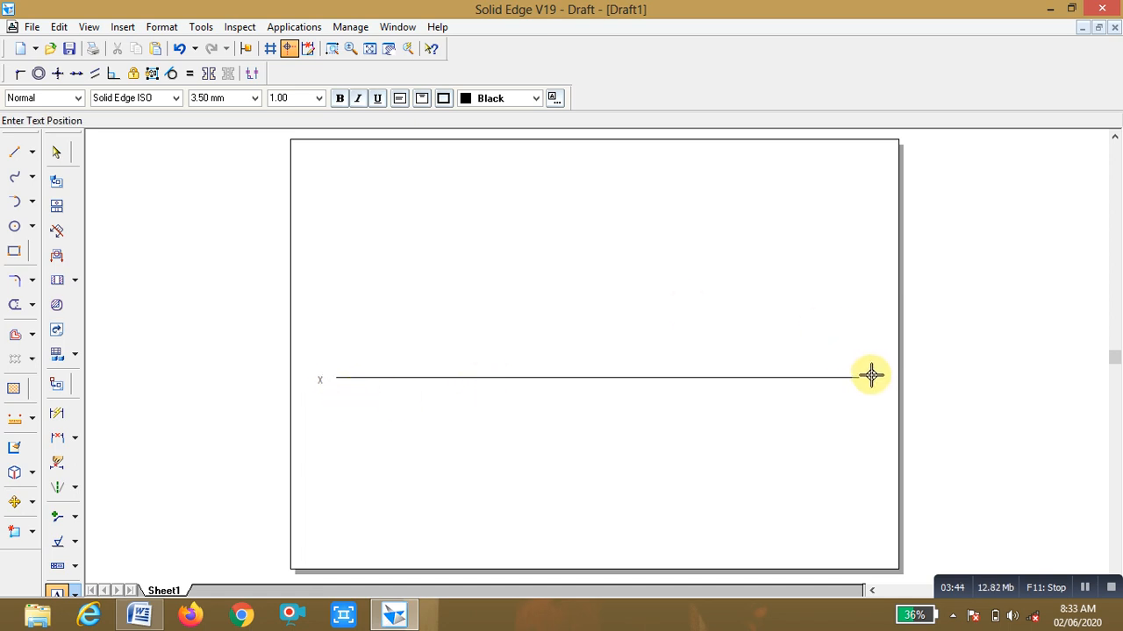
type("Y")
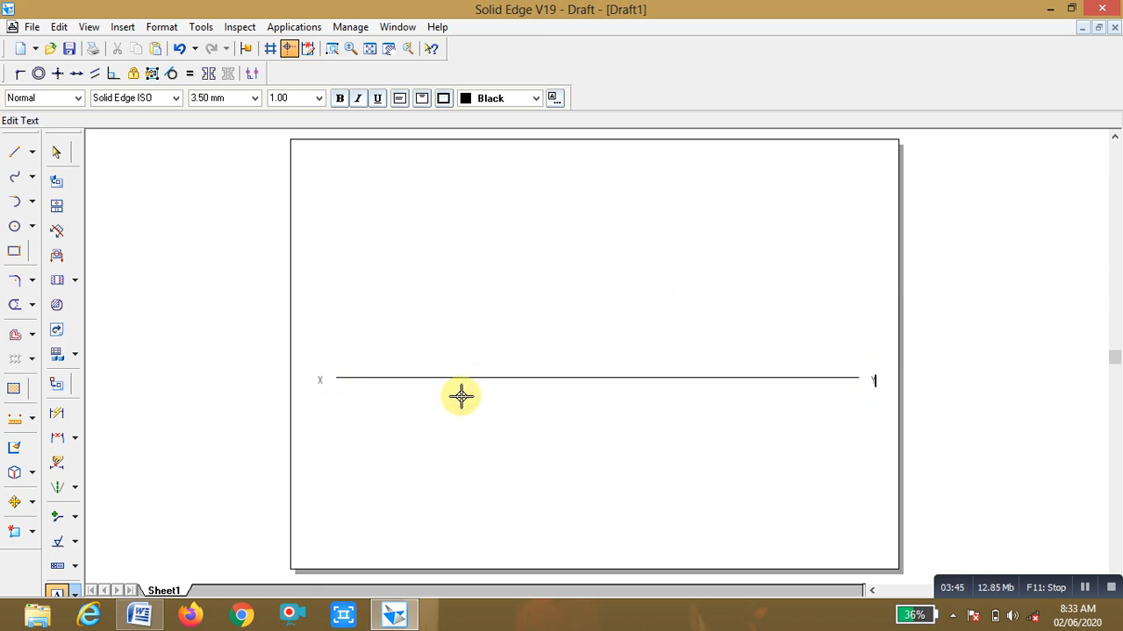
Place the text VP above and HP below the reference line near its X end
left_click(326, 358)
type("VP")
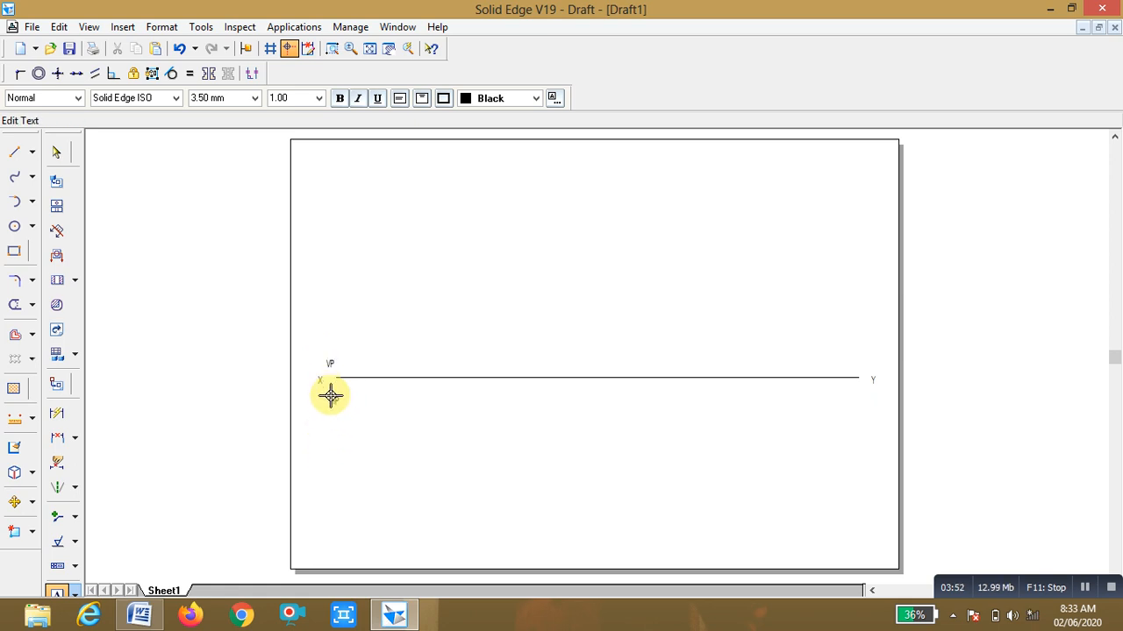
left_click(330, 396)
type("HP")
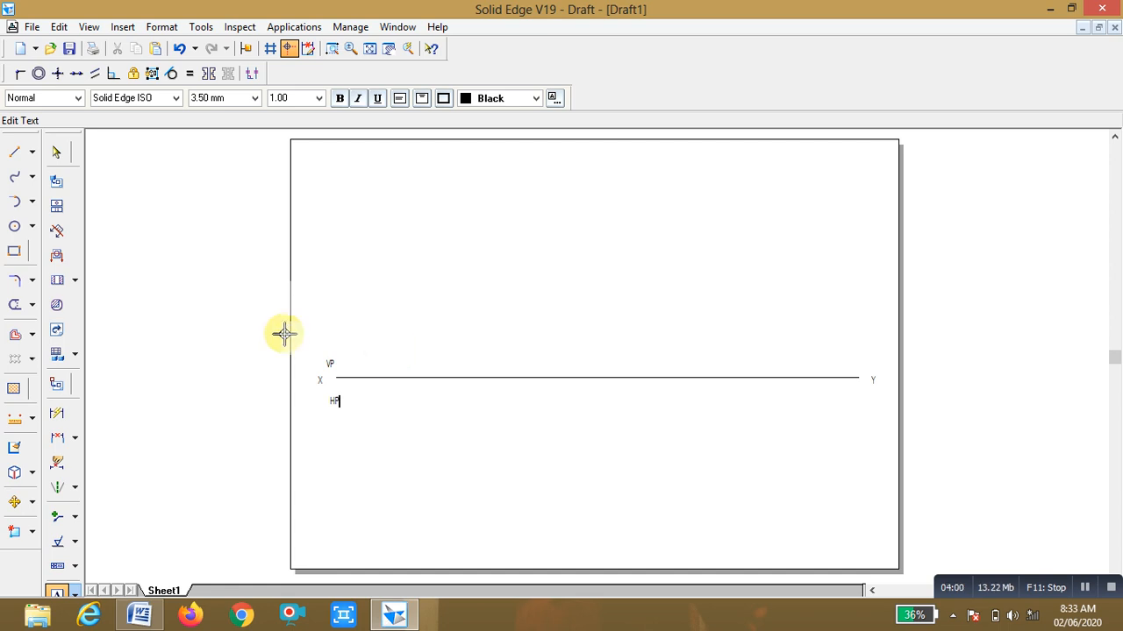
Draw a long horizontal line about 26 mm below the XY line, slightly shorter than it
left_click(13, 157)
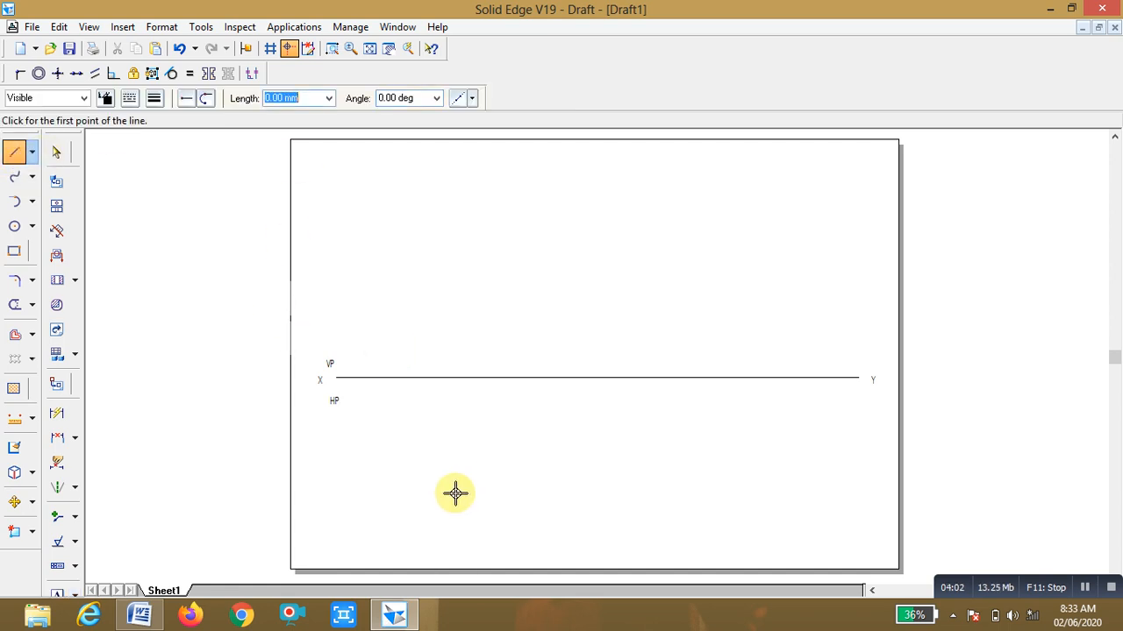
left_click(377, 430)
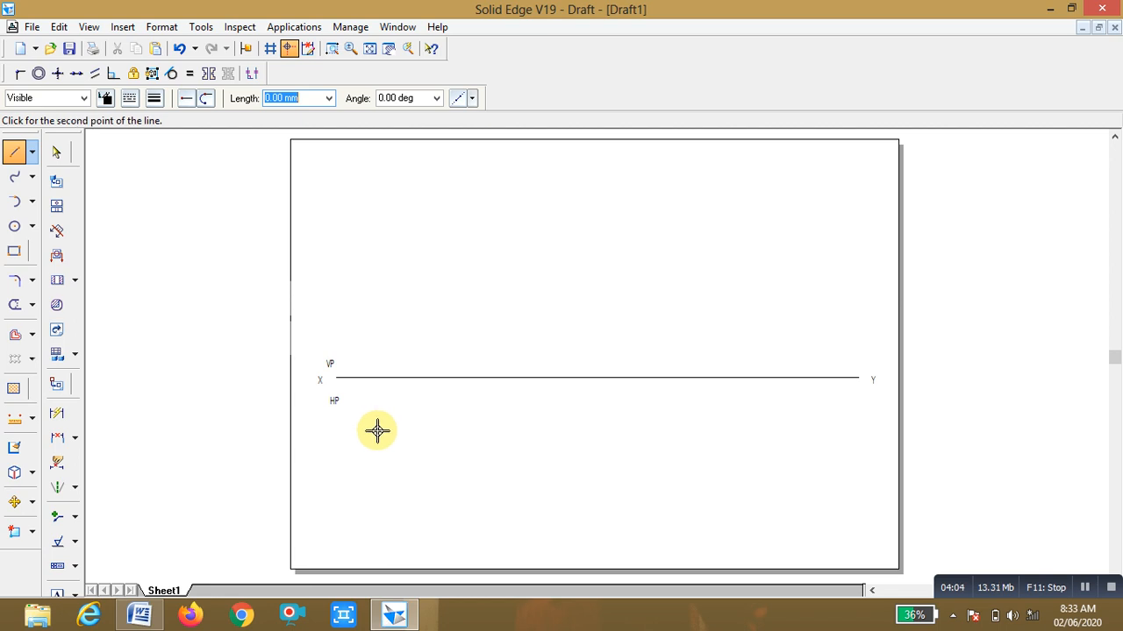
left_click(823, 431)
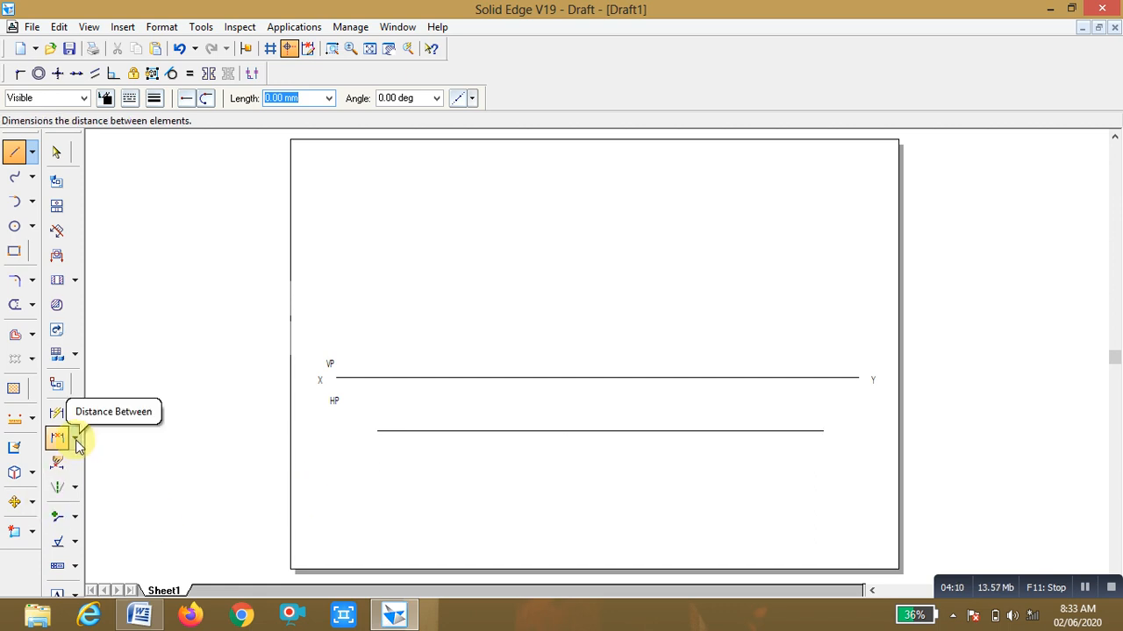
Dimension the distance between the XY line and the line below it, and set it to 30 mm
left_click(76, 437)
left_click(160, 443)
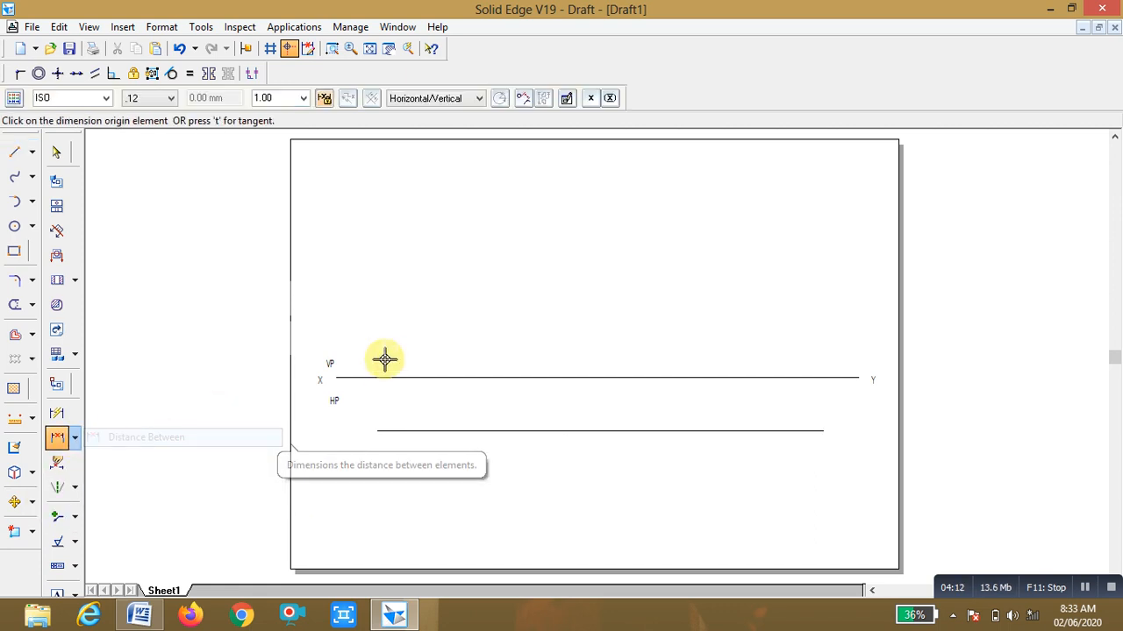
left_click(381, 377)
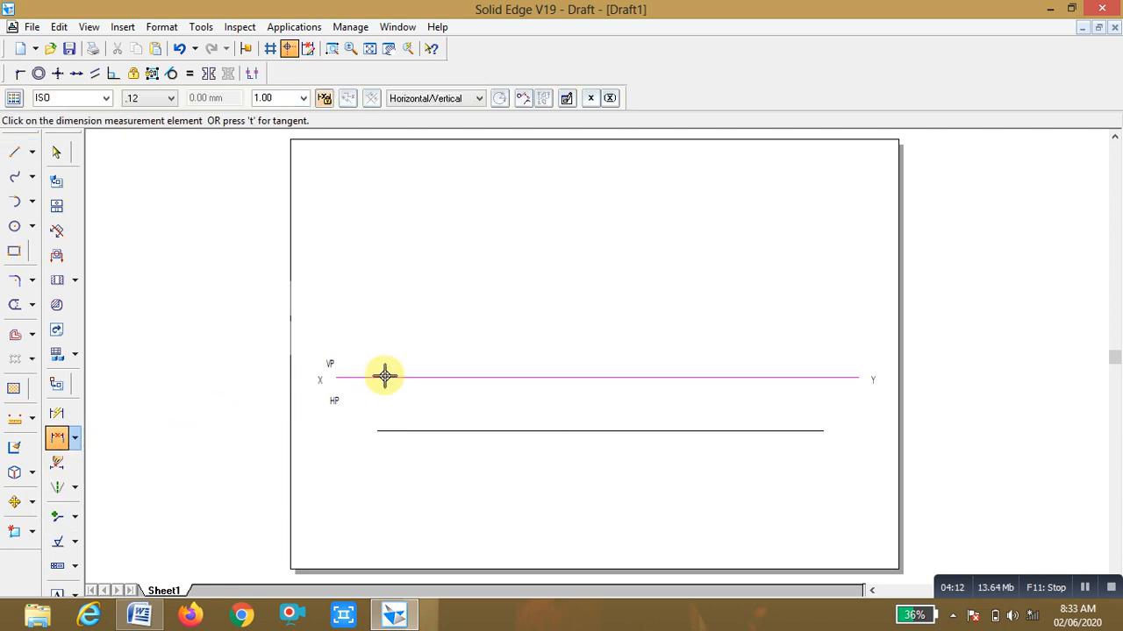
left_click(396, 431)
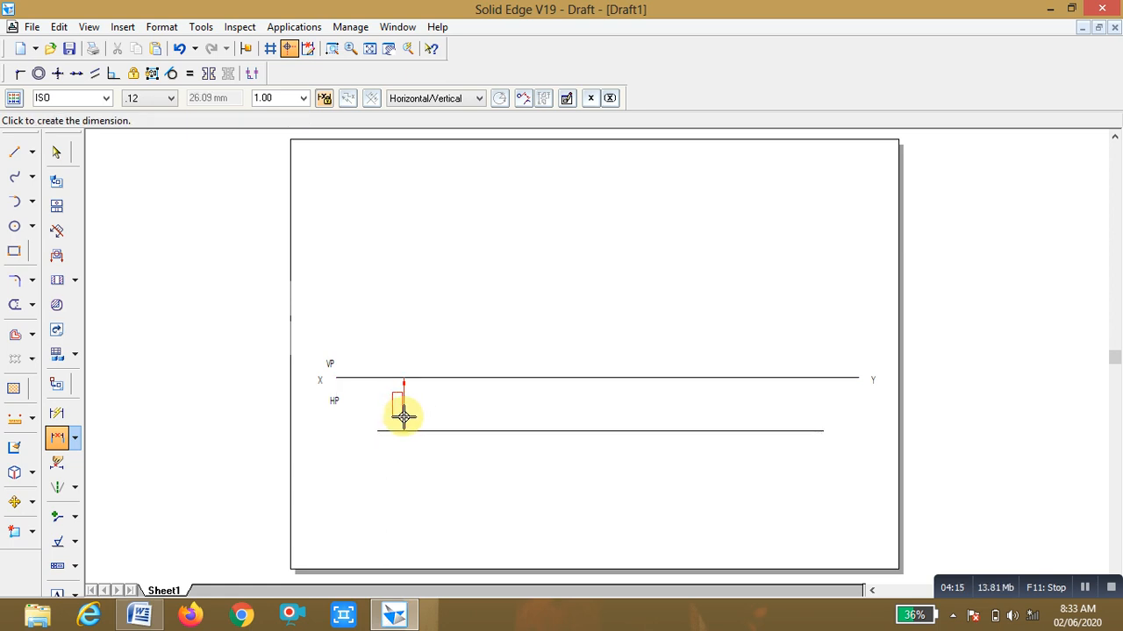
left_click(403, 414)
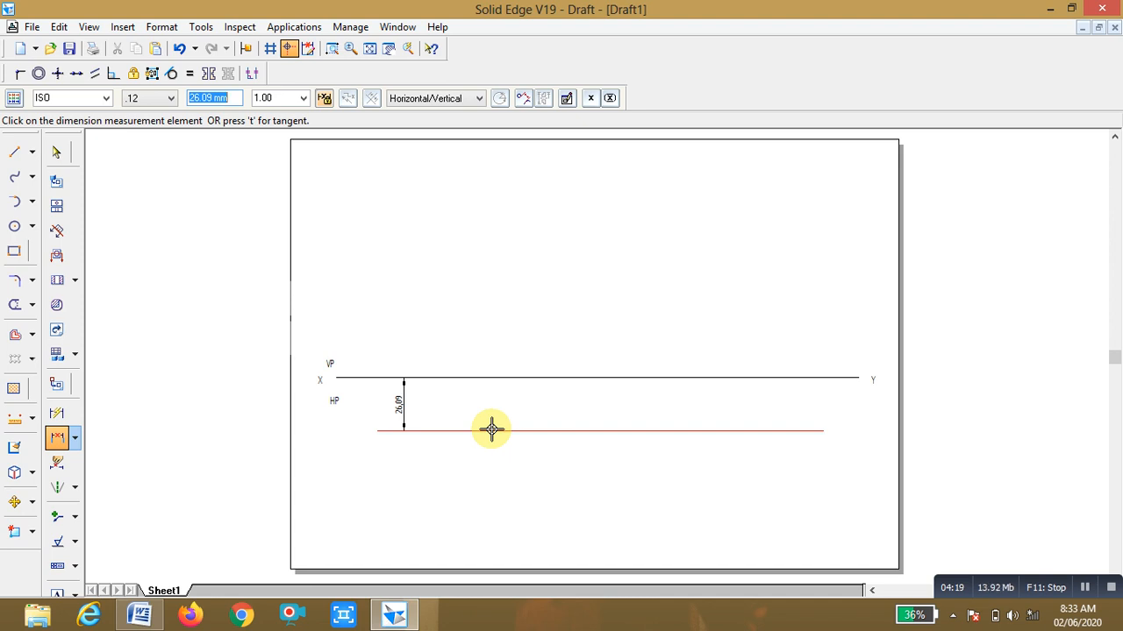
type("30")
key("Return")
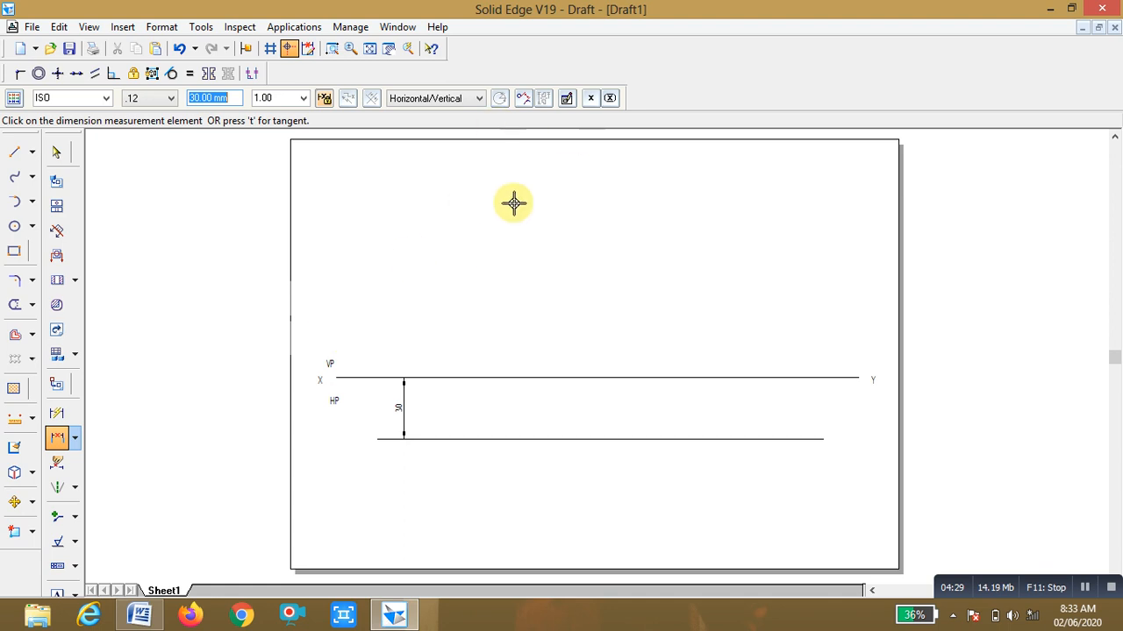
Draw a long horizontal line about 16 mm above the XY line
left_click(17, 151)
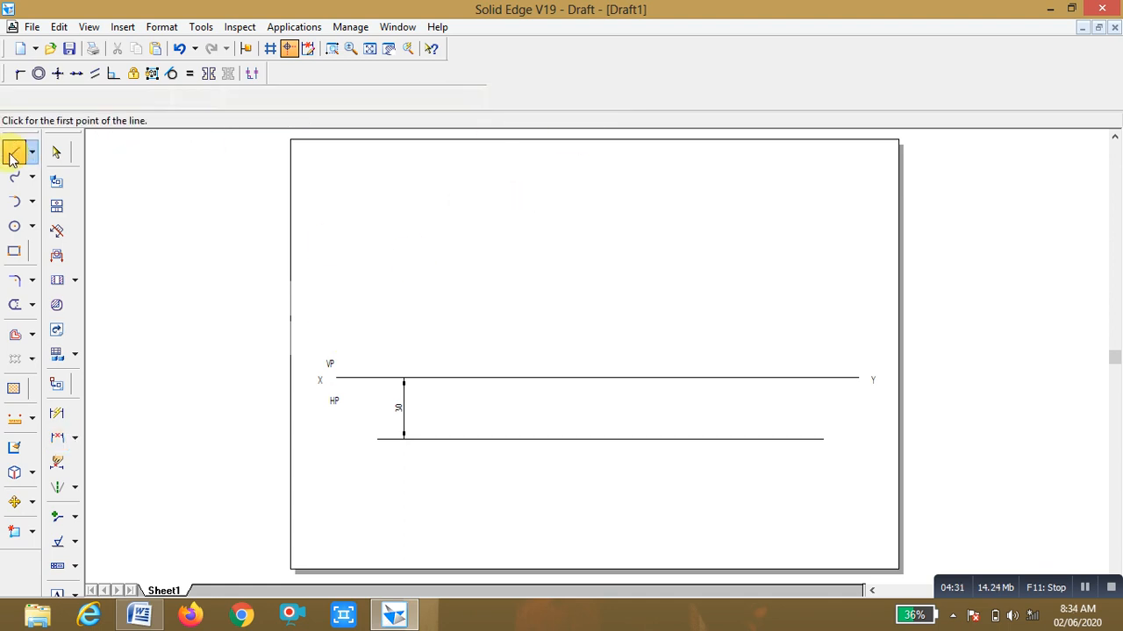
left_click(379, 345)
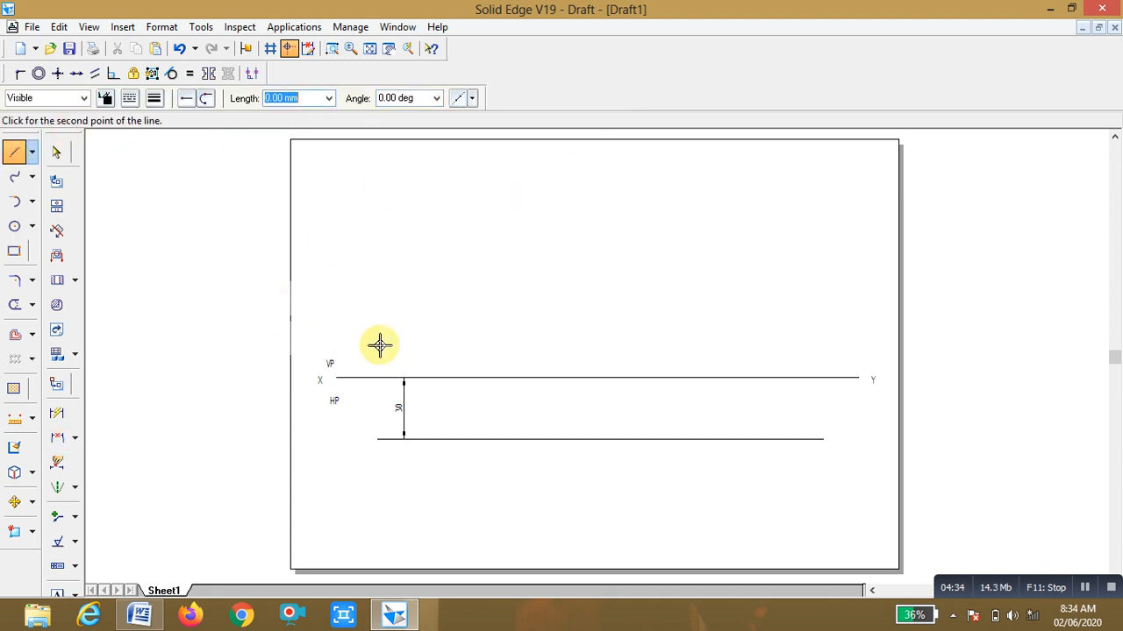
left_click(849, 344)
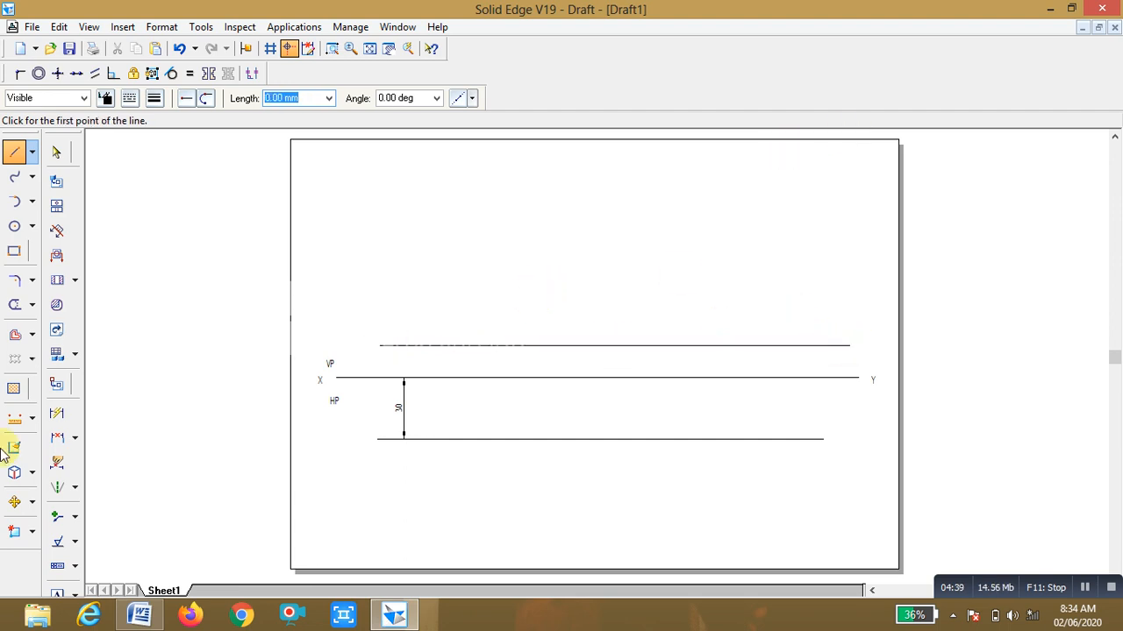
Dimension the distance between the XY line and the line above it, and set it to 15 mm
left_click(57, 438)
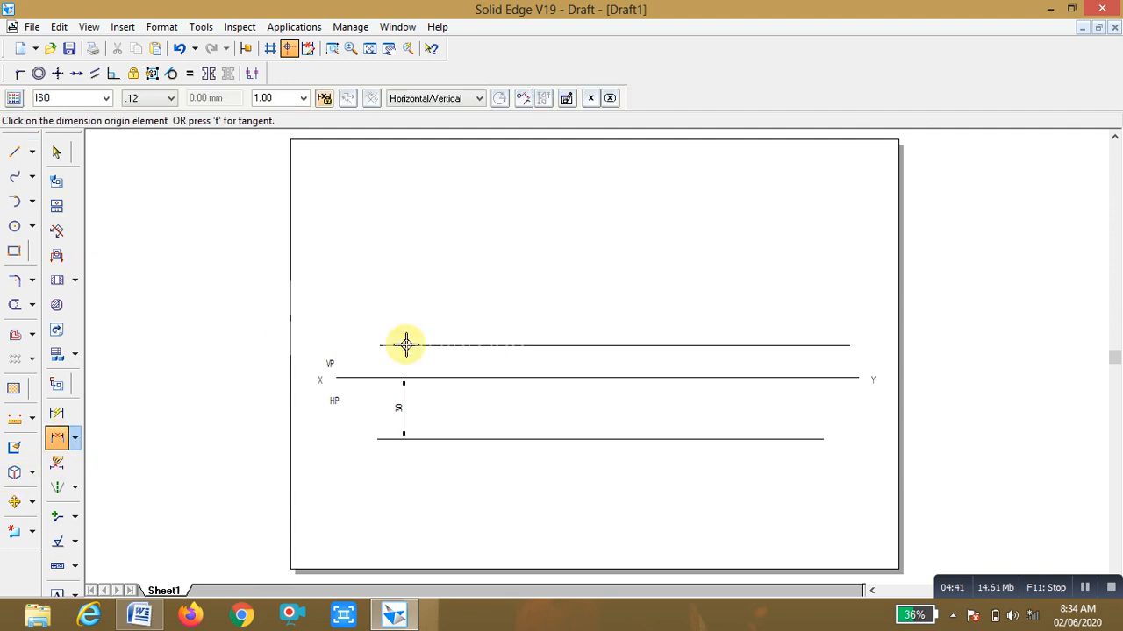
left_click(470, 377)
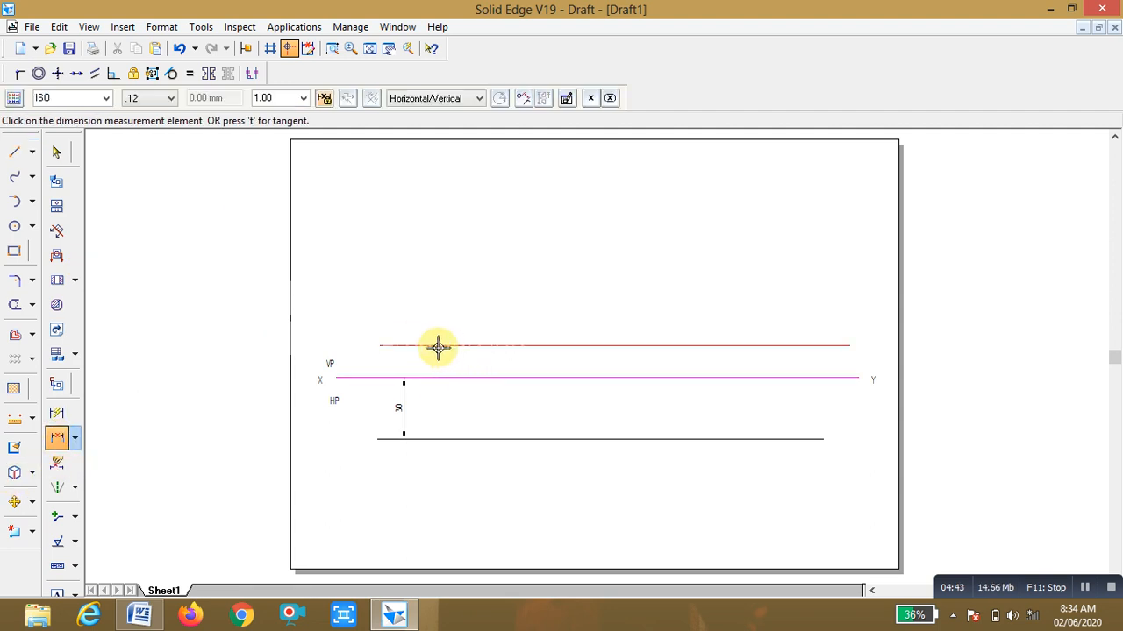
left_click(438, 346)
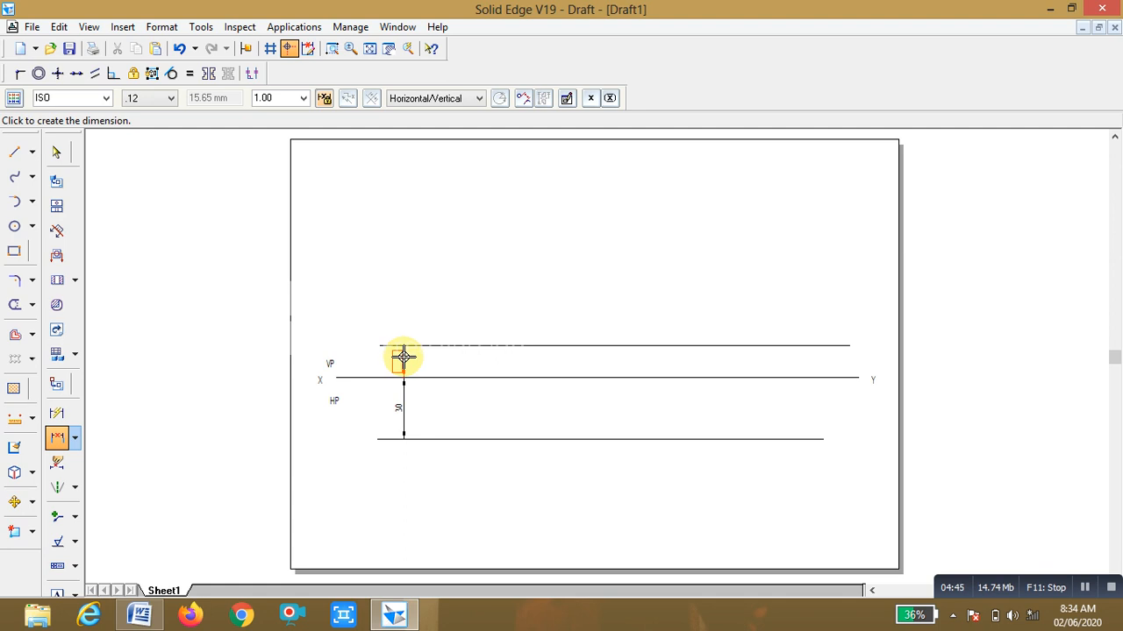
left_click(403, 355)
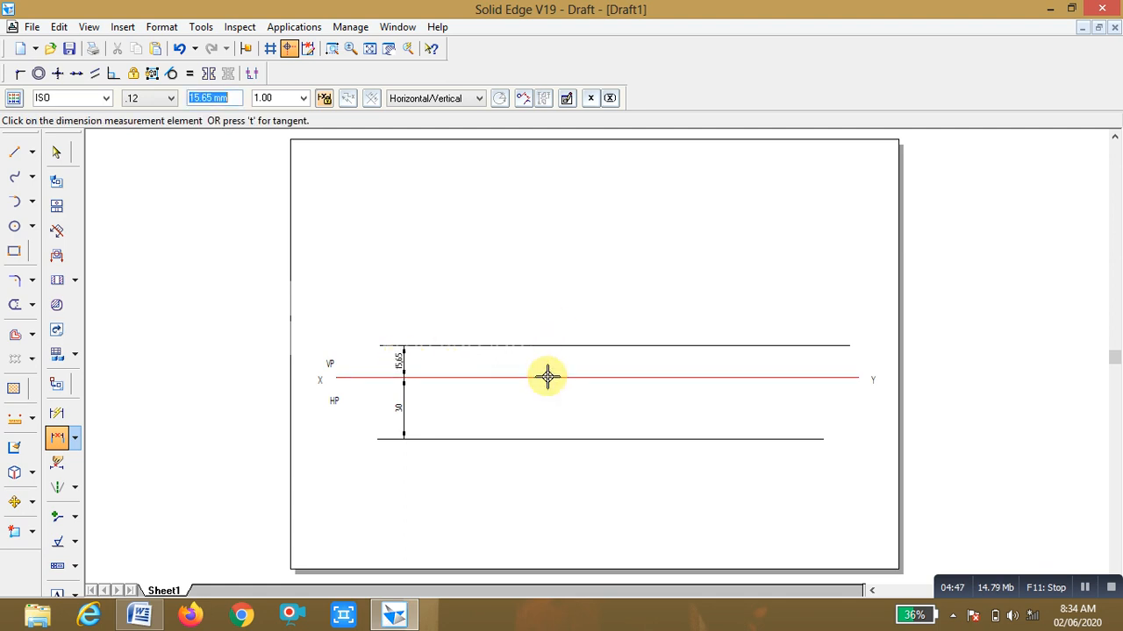
type("15")
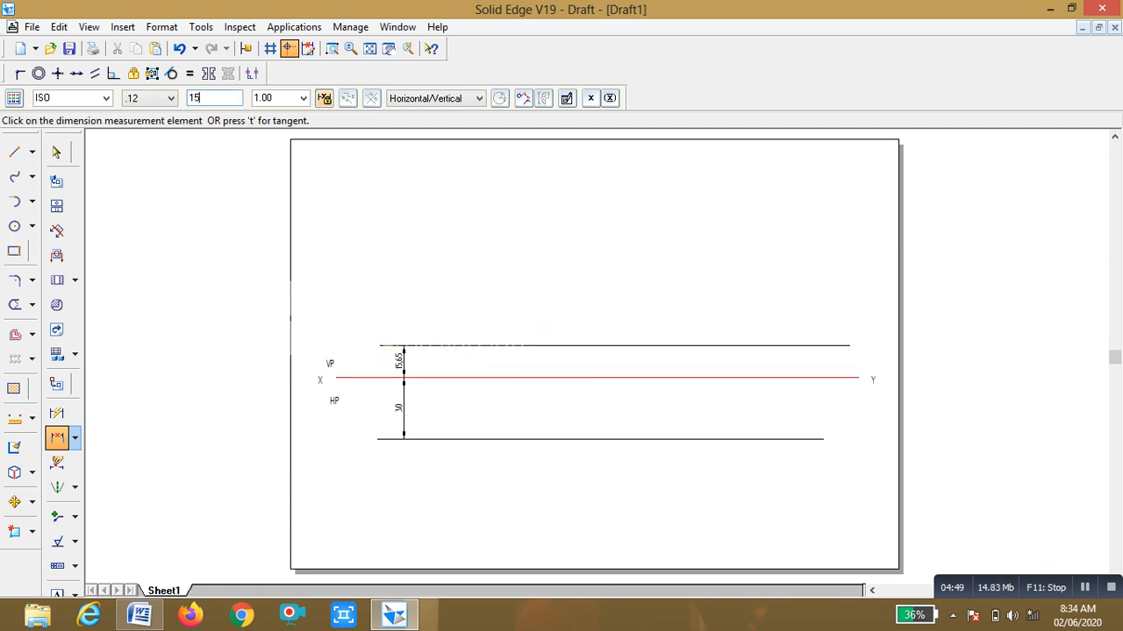
key("Return")
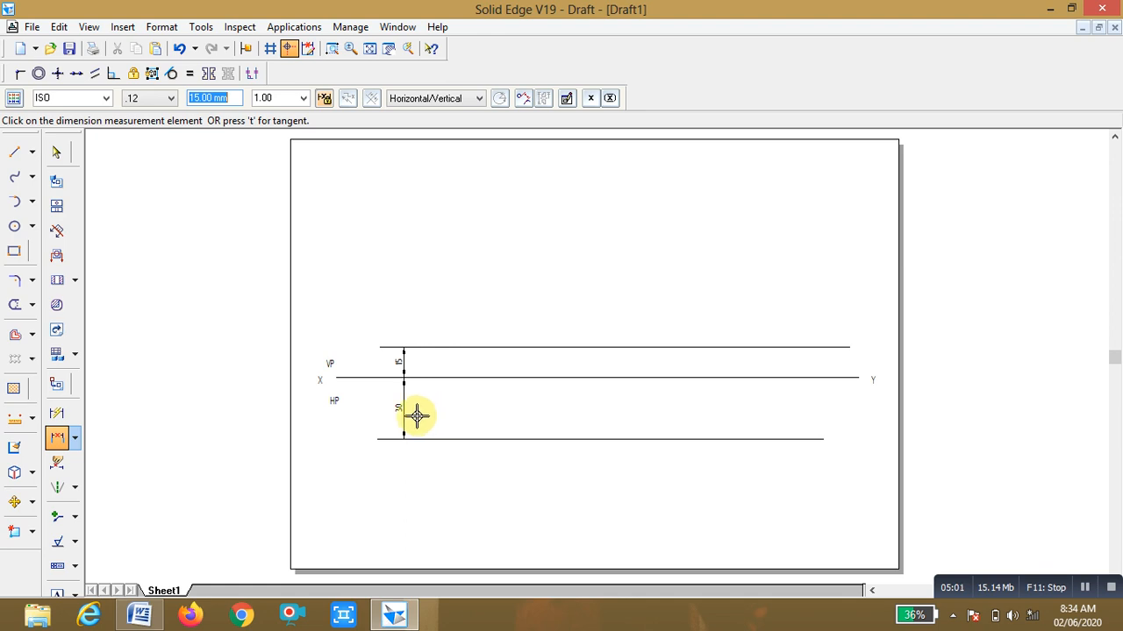
Draw a horizontal line between the XY line and the lower line, starting just past the 30 mm dimension
left_click(14, 153)
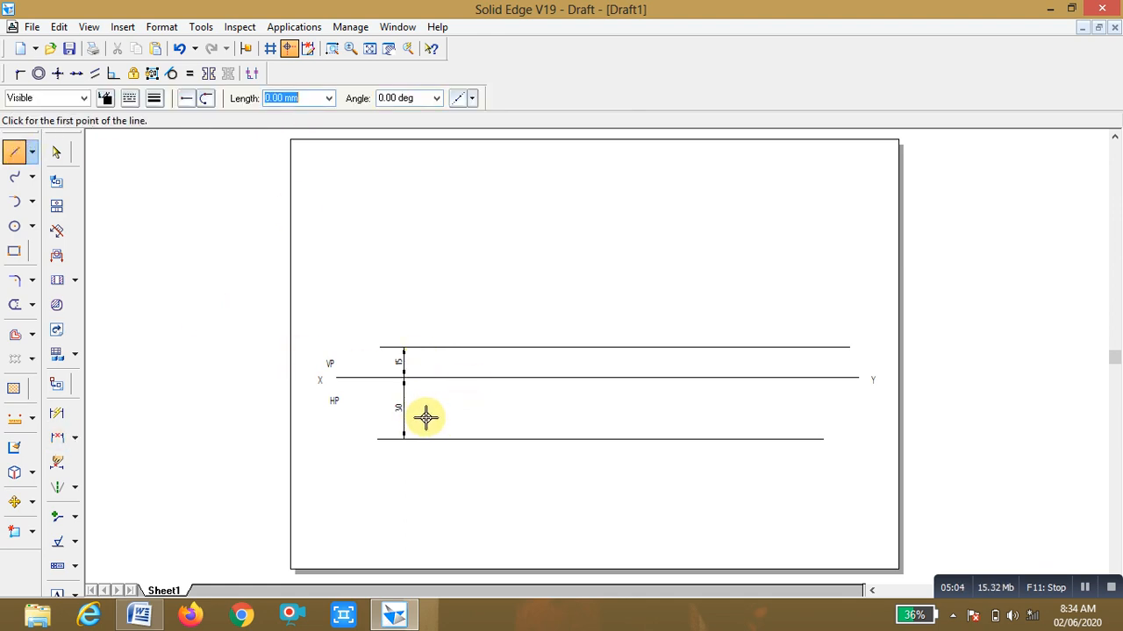
left_click(417, 420)
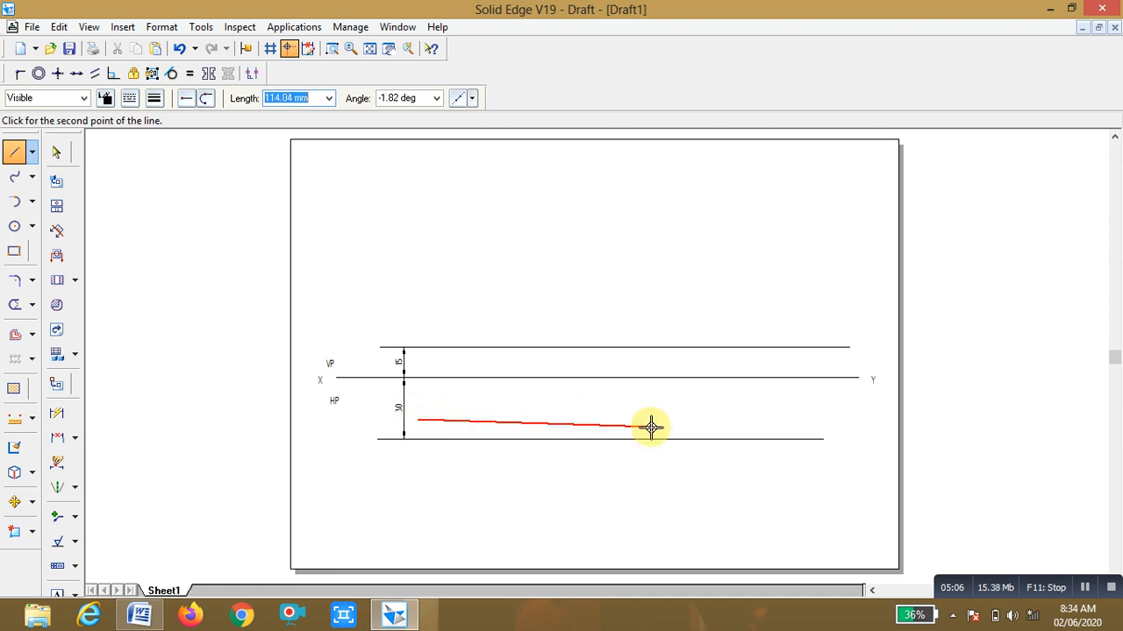
left_click(805, 422)
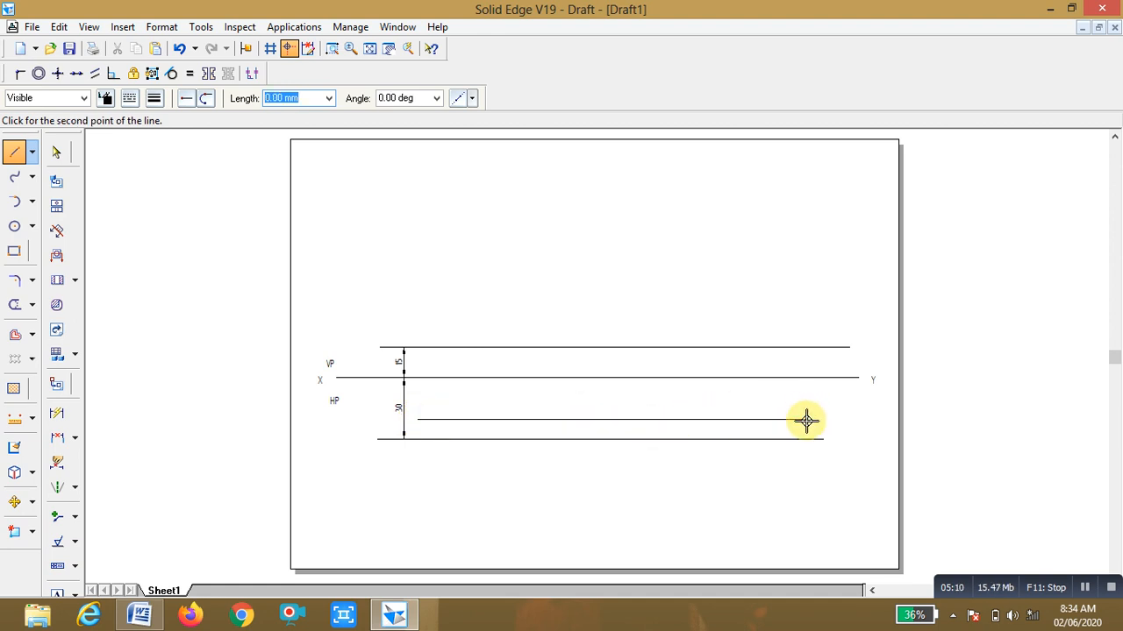
right_click(806, 422)
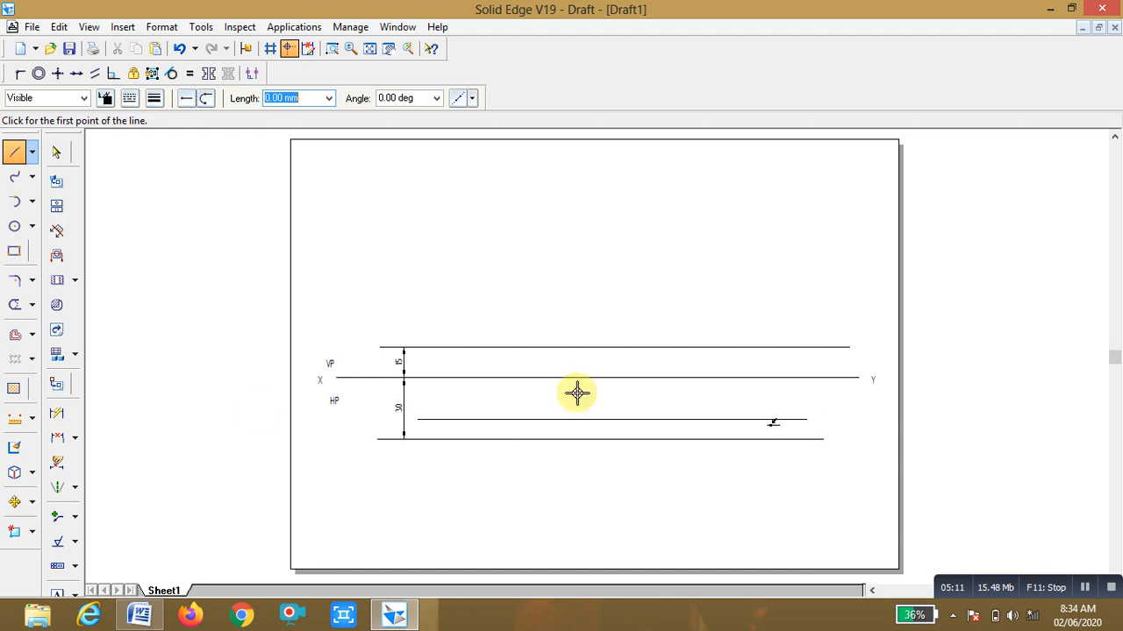
Dimension the distance between the XY line and the short horizontal line just below it, and set it to 15 mm
left_click(60, 440)
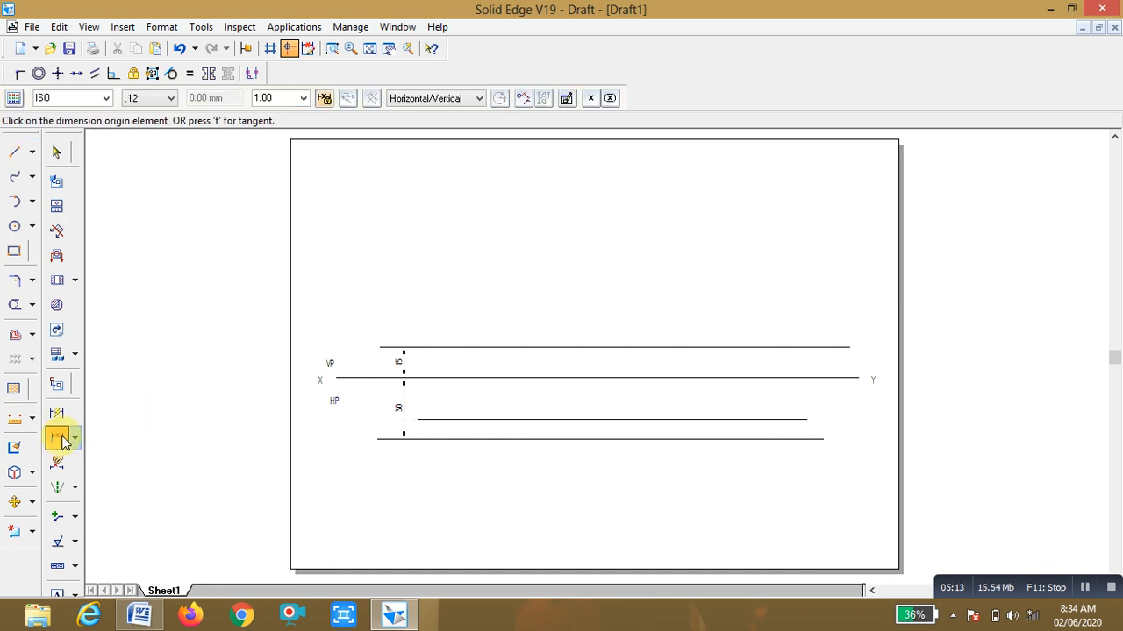
left_click(422, 379)
left_click(423, 421)
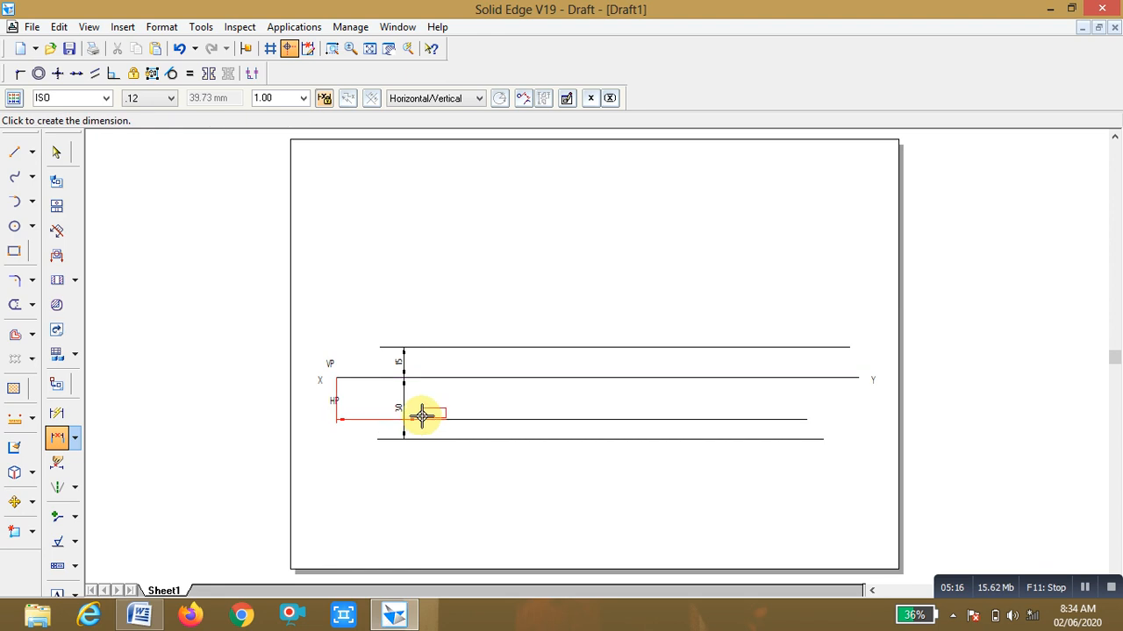
left_click(425, 399)
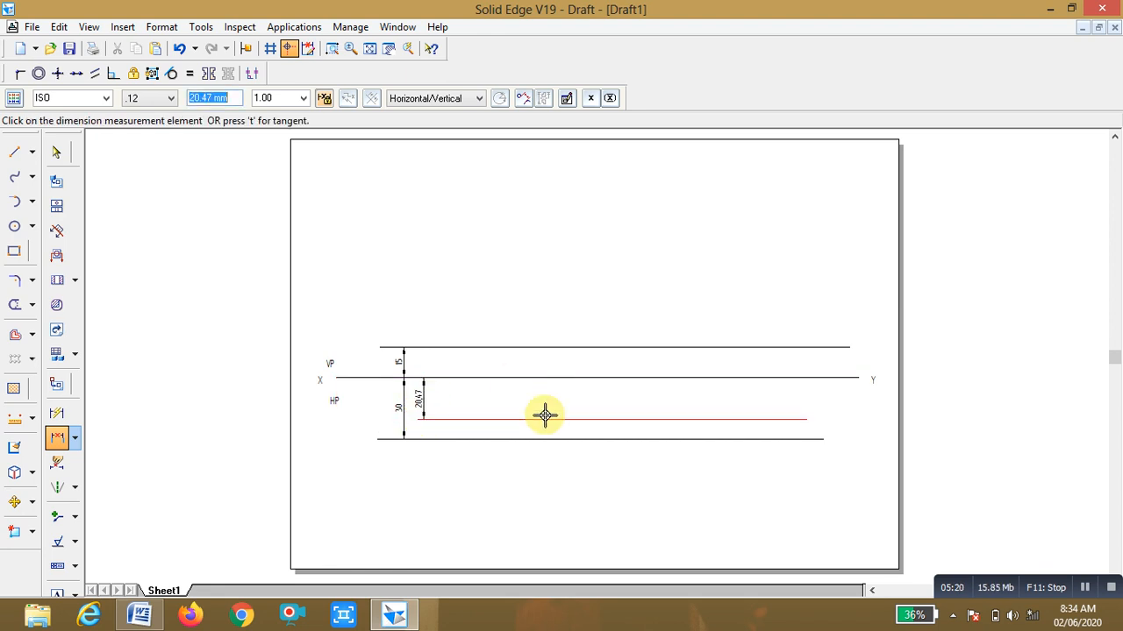
type("1")
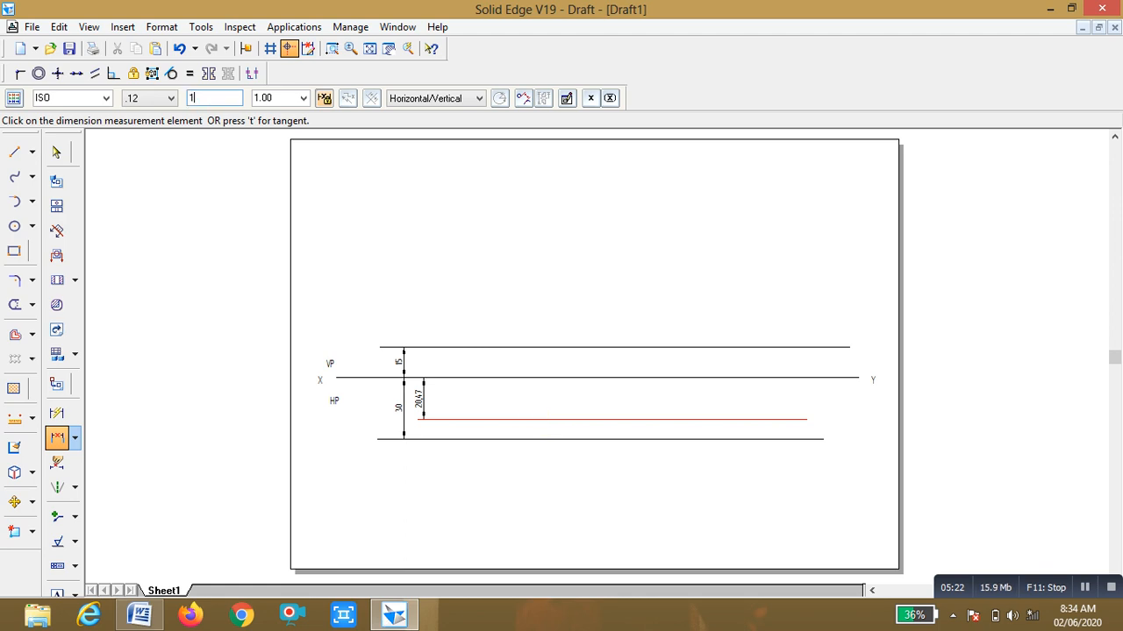
type("5")
key("Return")
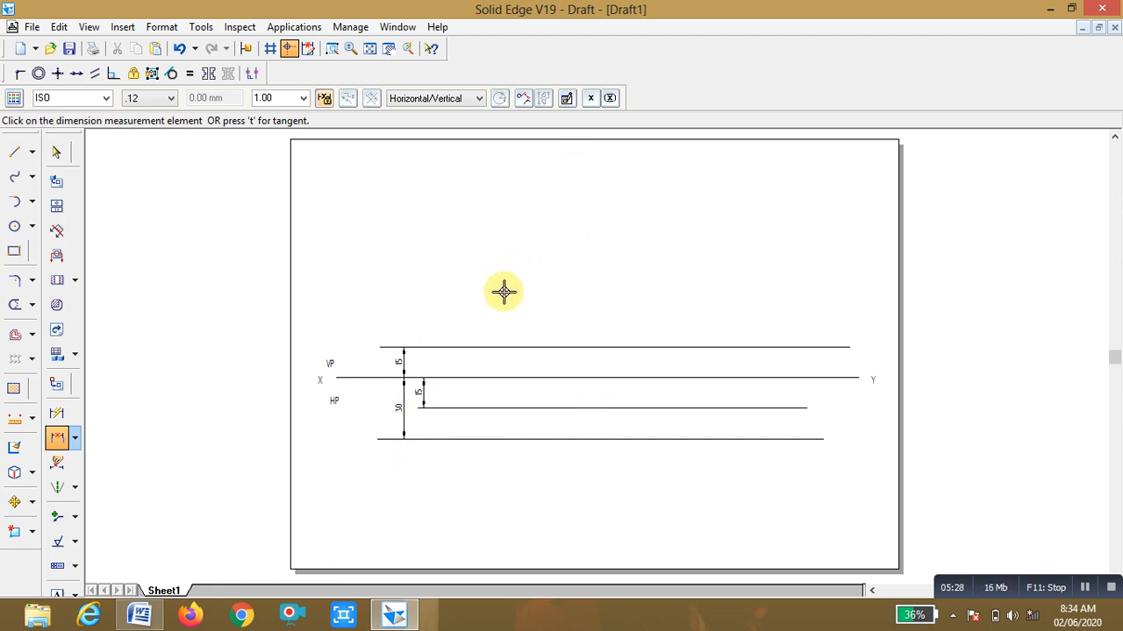
Draw a vertical projector across all four horizontal lines, just past the dimensions, and trim its ends at the uppermost and lowermost lines
left_click(15, 151)
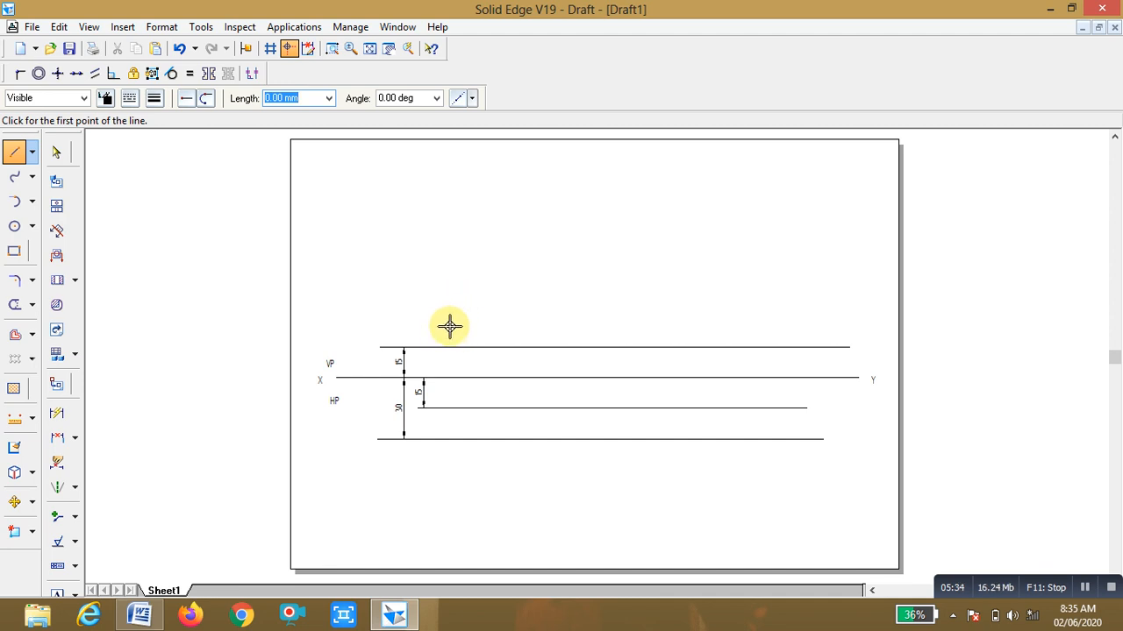
left_click(449, 326)
left_click(451, 457)
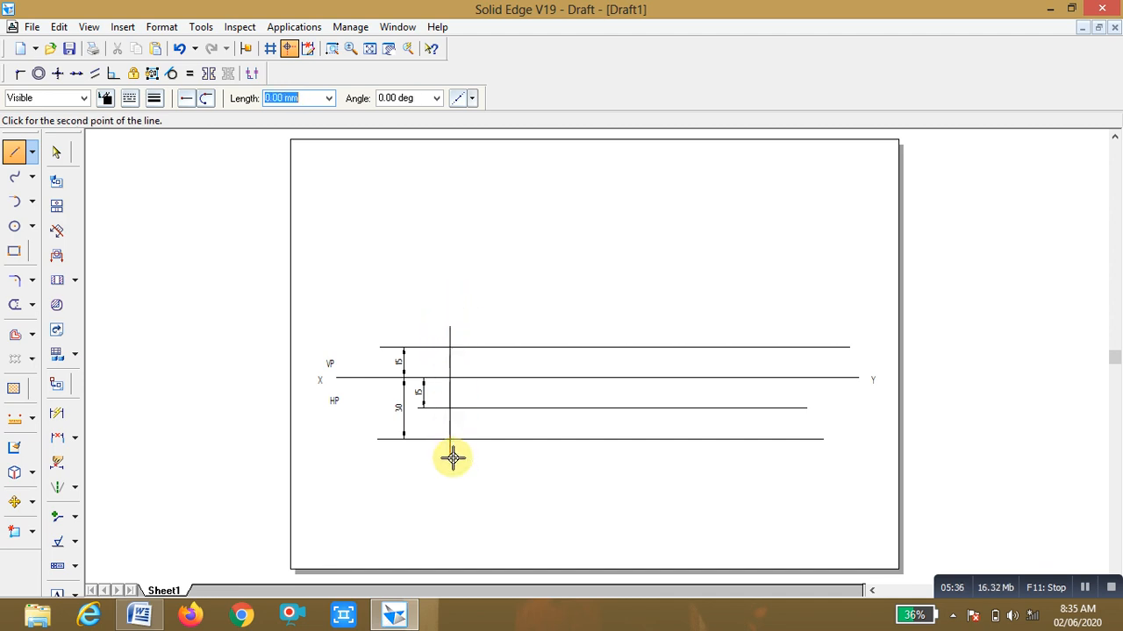
left_click(14, 304)
left_click(450, 326)
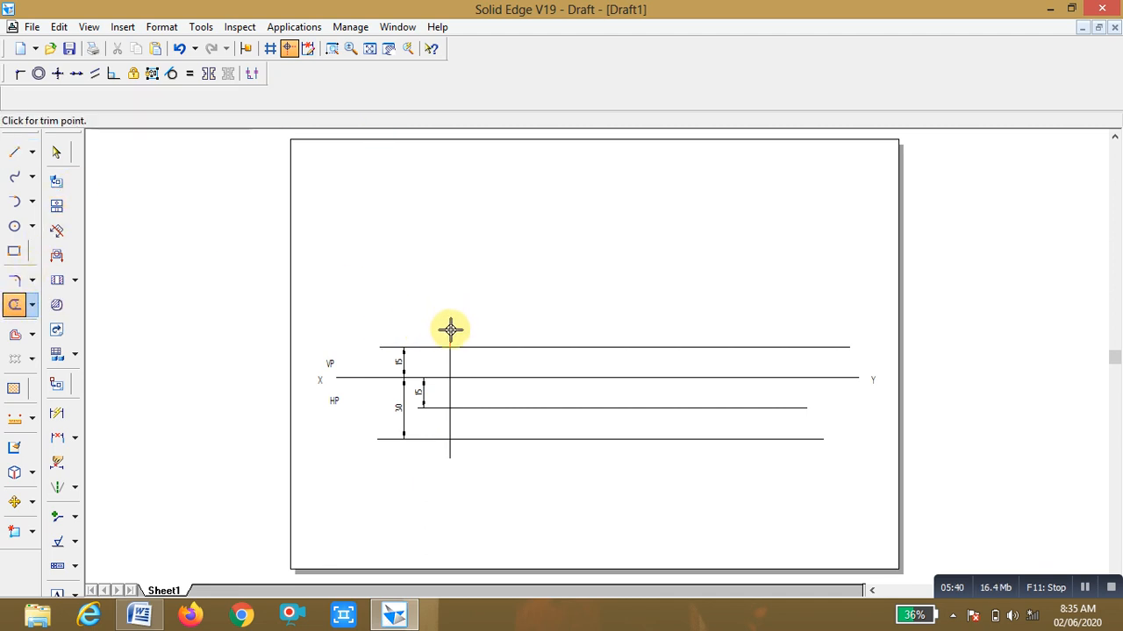
left_click(451, 457)
left_click(451, 457)
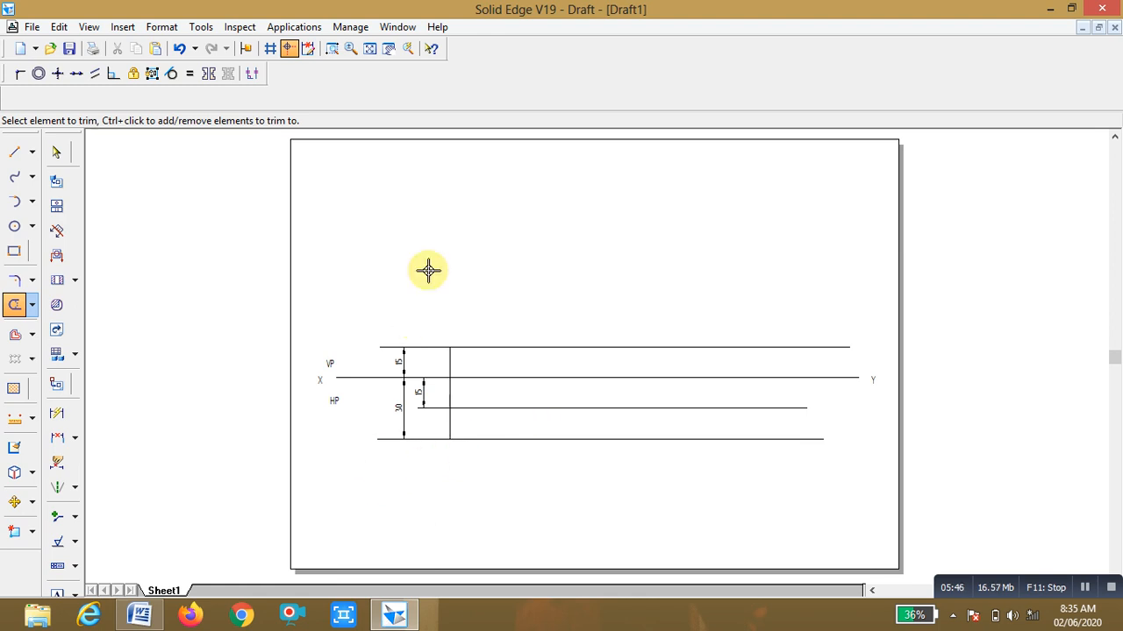
Draw a short center-point arc of 75 mm radius from the projector's lower end, cutting the line 15 mm below XY
left_click(13, 154)
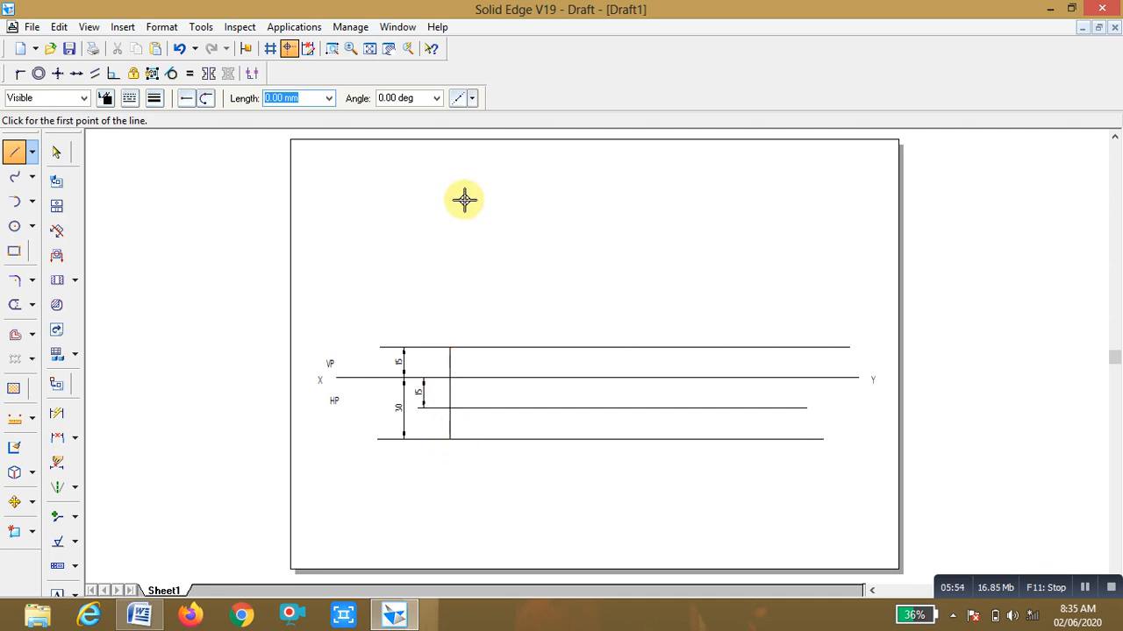
left_click(32, 201)
left_click(84, 239)
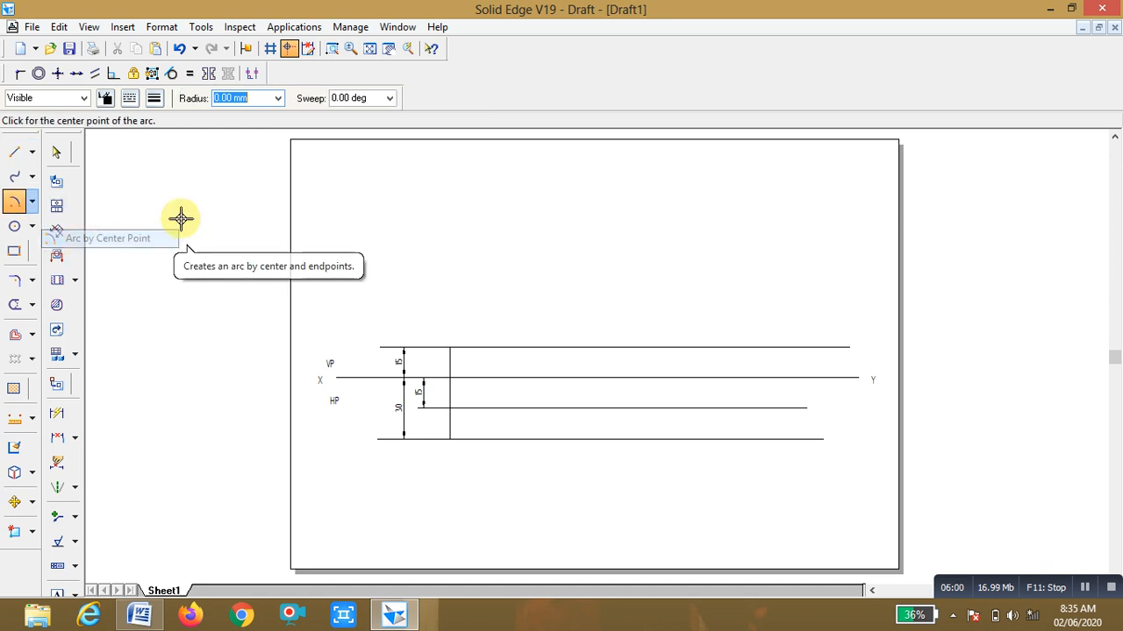
left_click(450, 439)
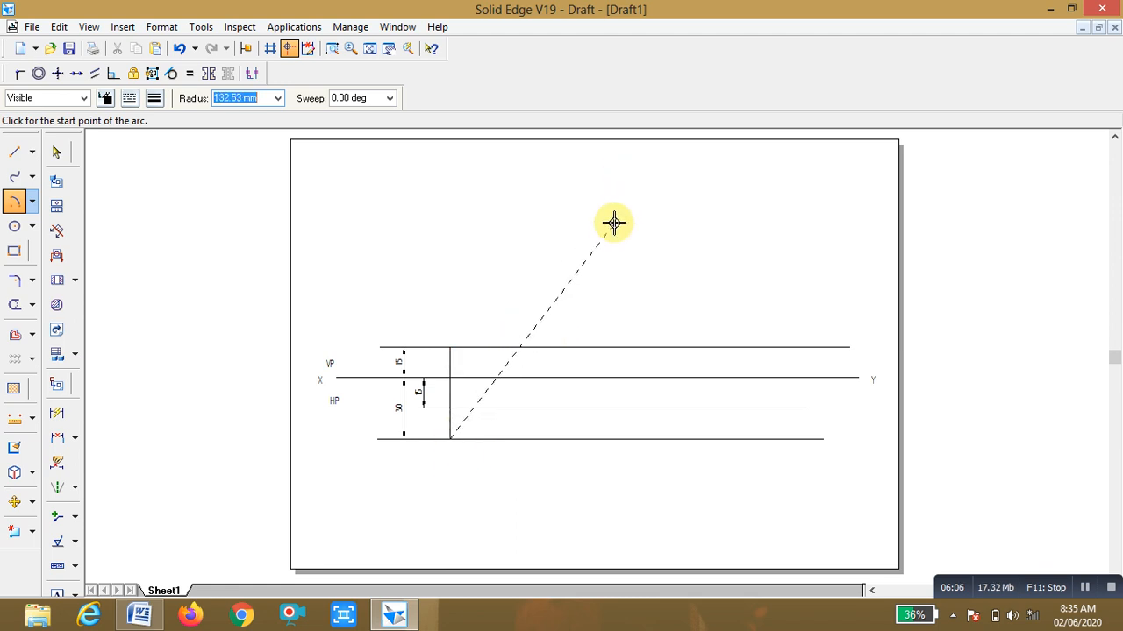
type("75")
key("Tab")
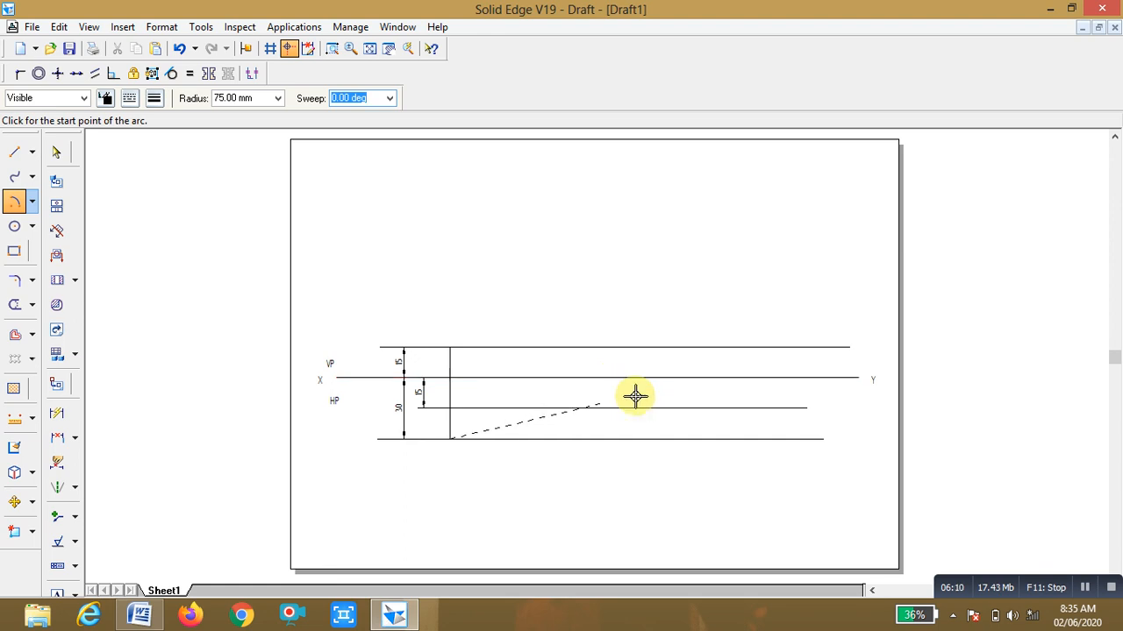
left_click(609, 394)
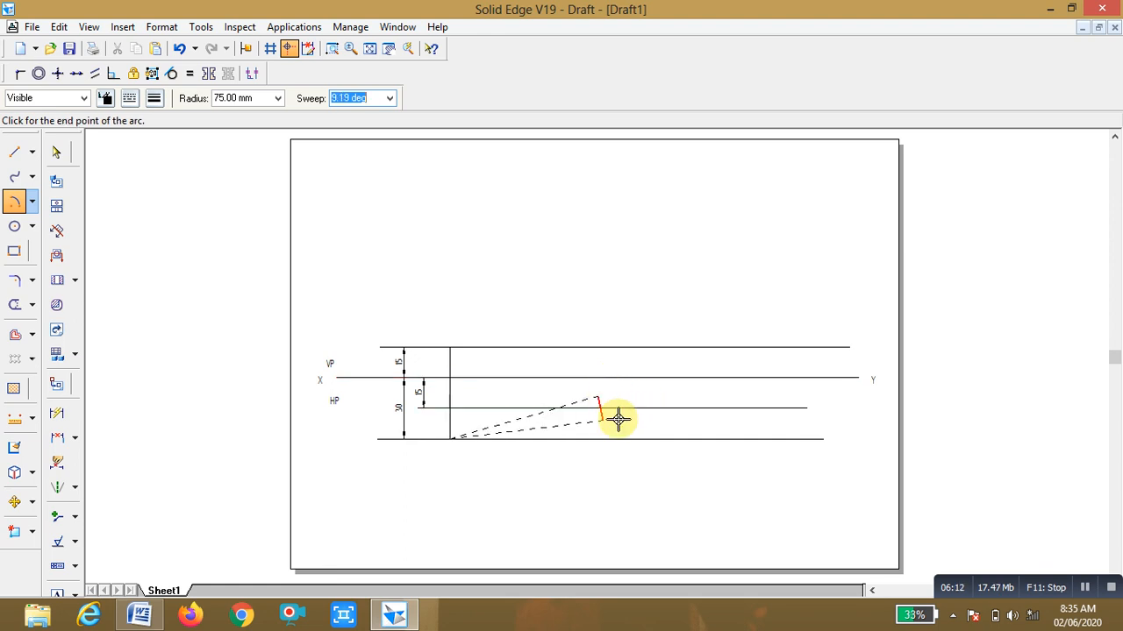
left_click(618, 421)
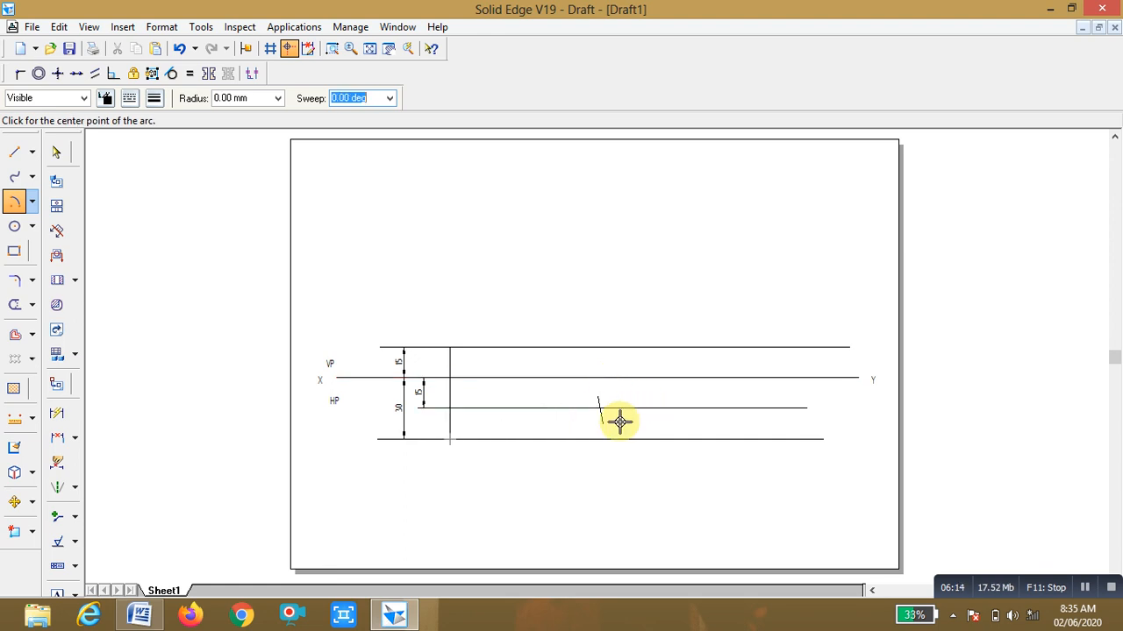
Draw a short center-point arc of 50 mm radius from the projector's lower end, cutting the line 15 mm below XY
left_click(36, 203)
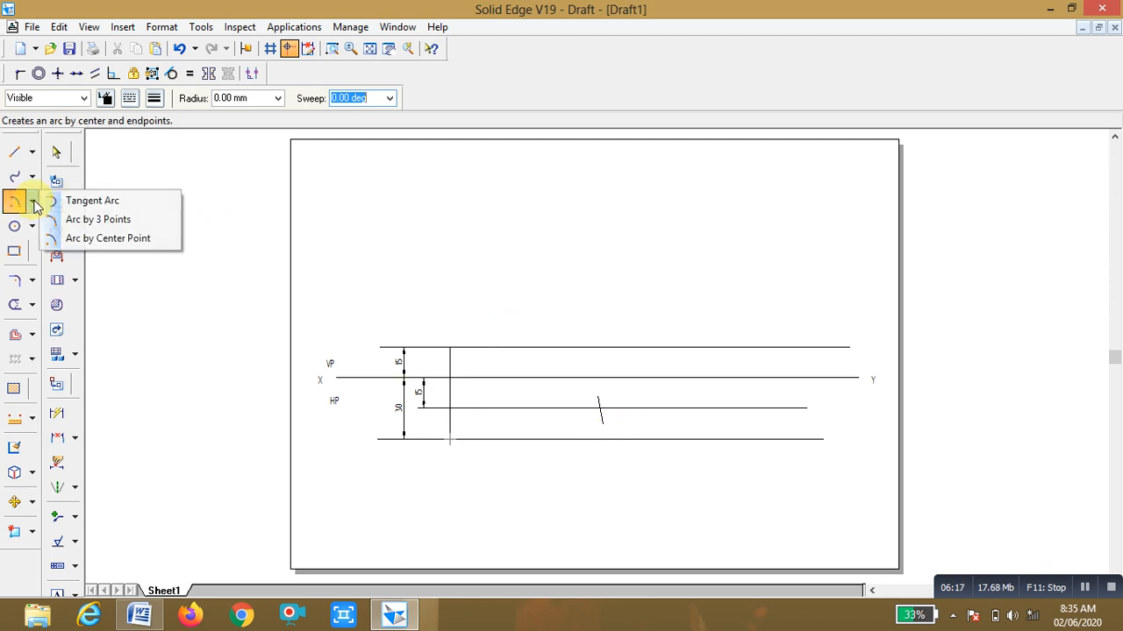
left_click(93, 238)
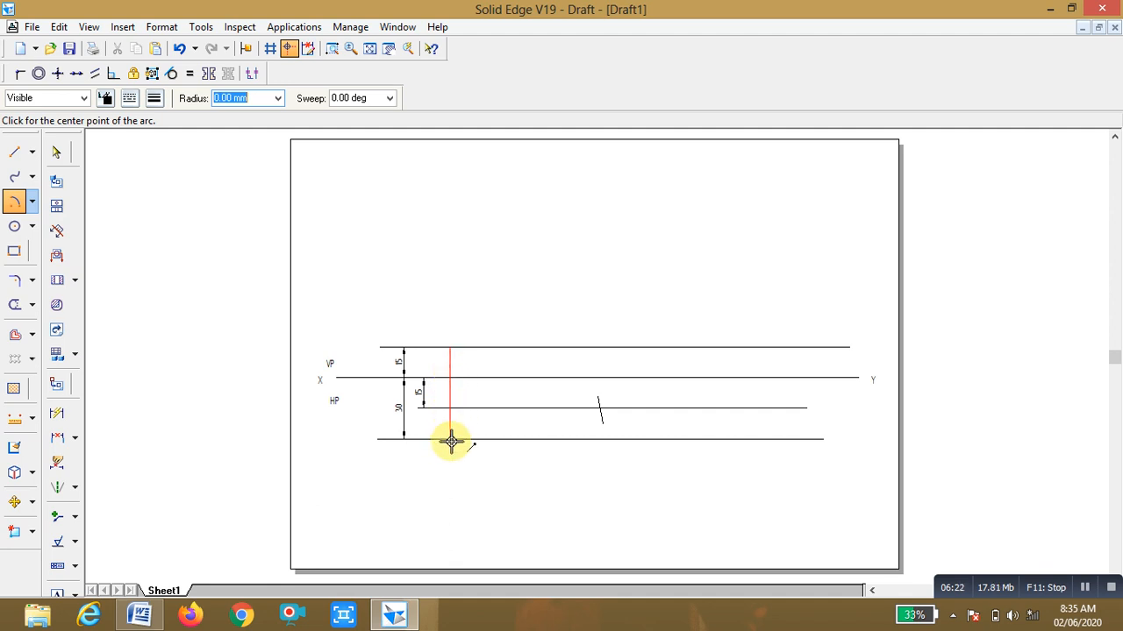
left_click(451, 439)
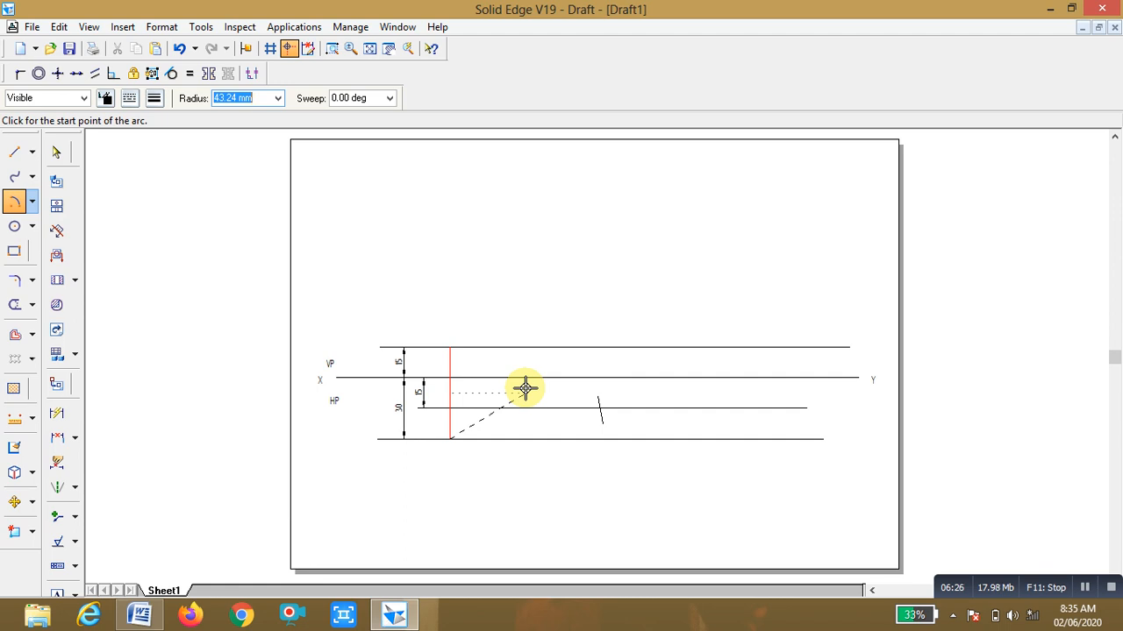
type("50")
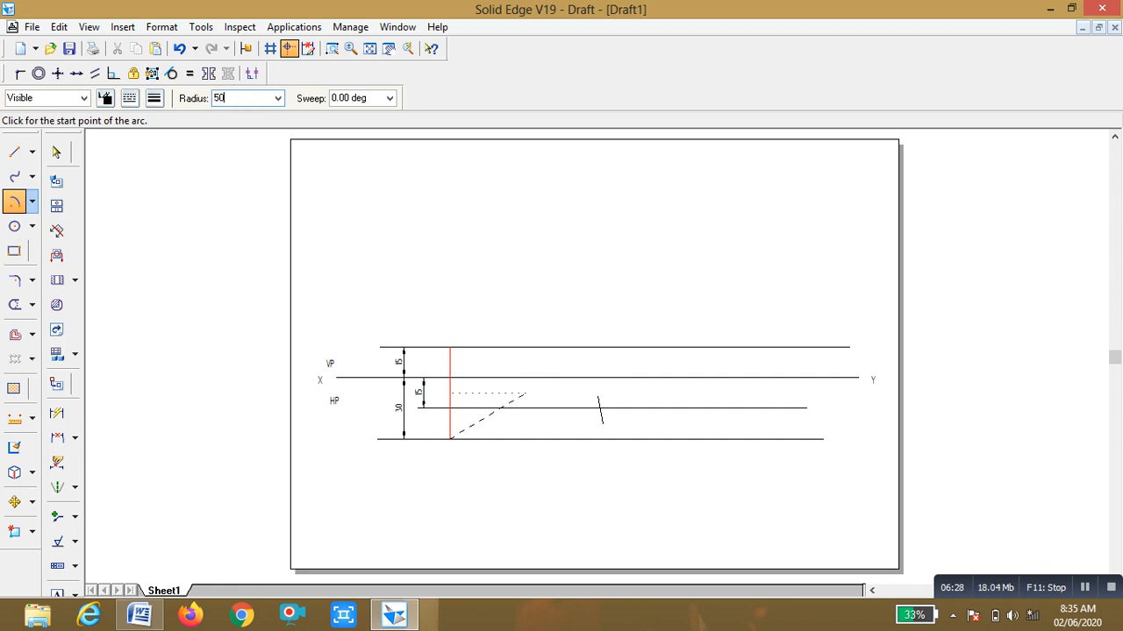
key("Tab")
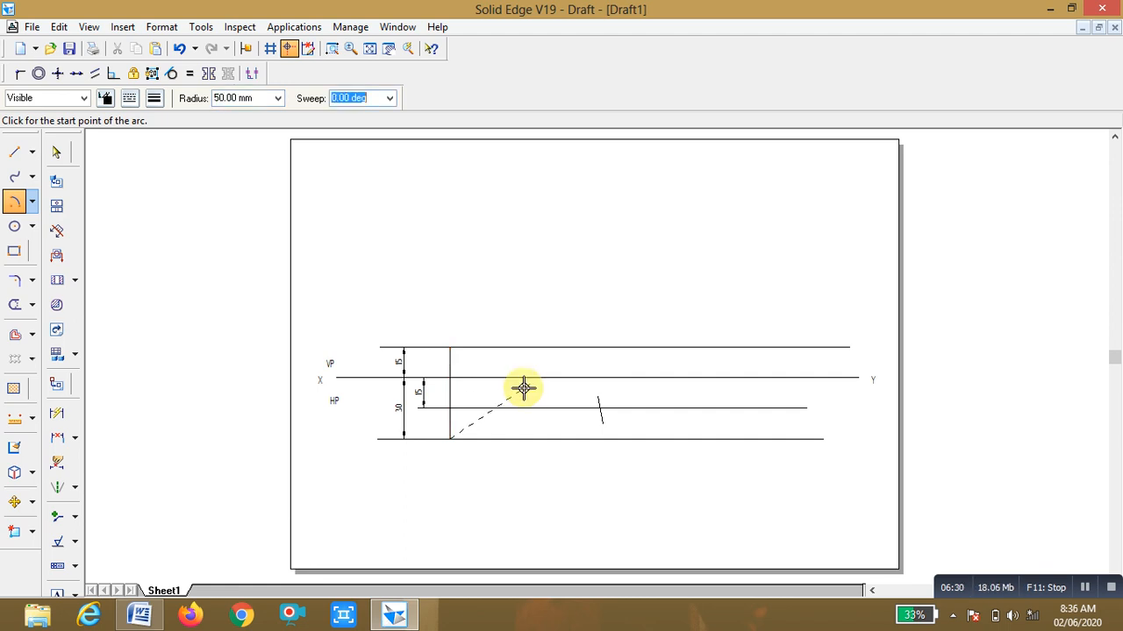
left_click(524, 388)
left_click(542, 419)
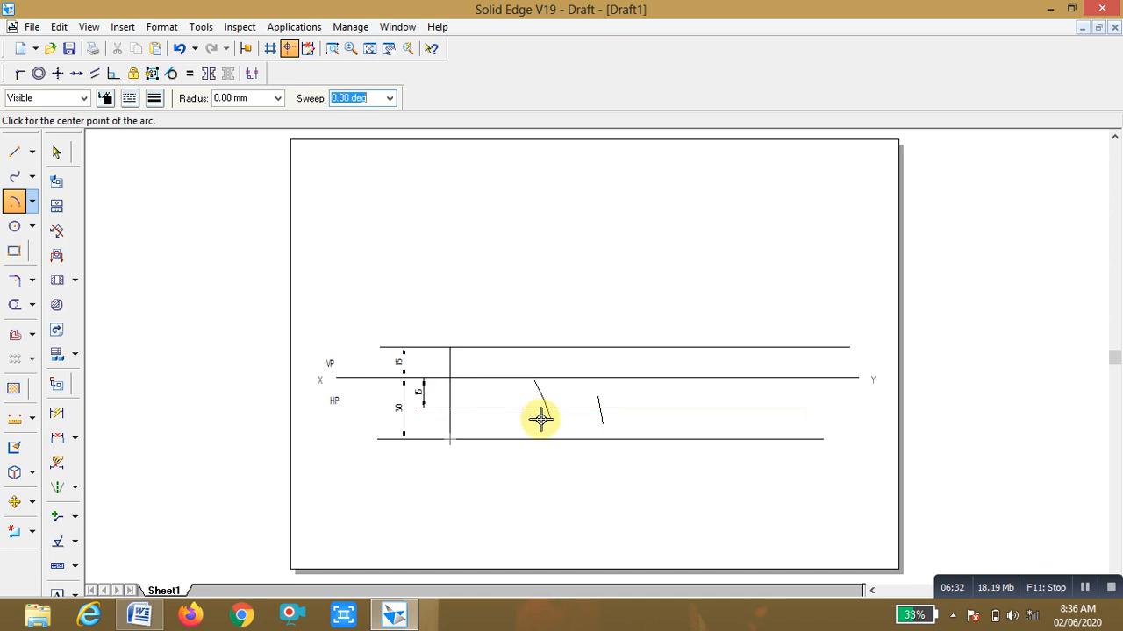
Trim the 50 mm arc above the line it cuts and the 75 mm arc below that line
left_click(16, 303)
left_click(542, 393)
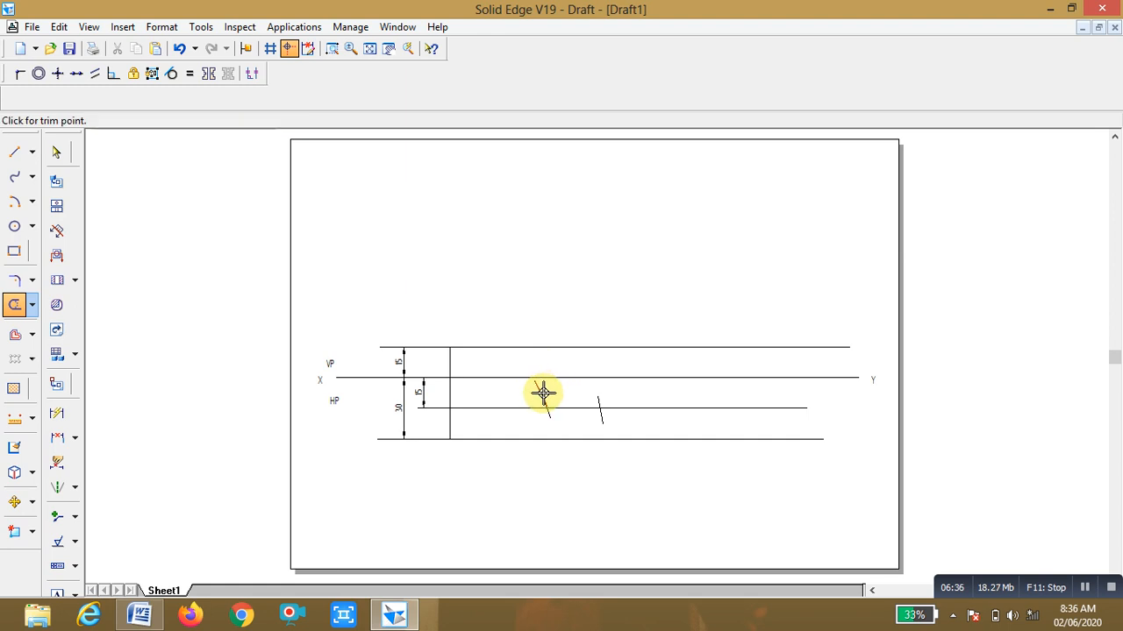
left_click_drag(542, 393, 601, 419)
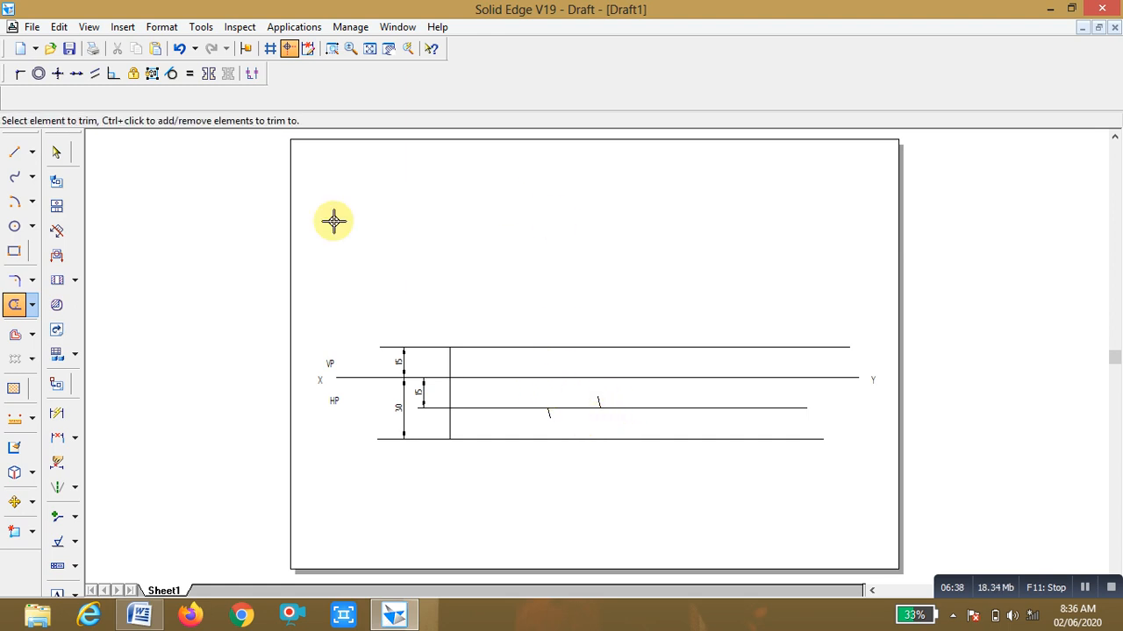
Draw an inclined line from the projector's lower end to the point where the 75 mm arc meets the horizontal line
left_click(15, 156)
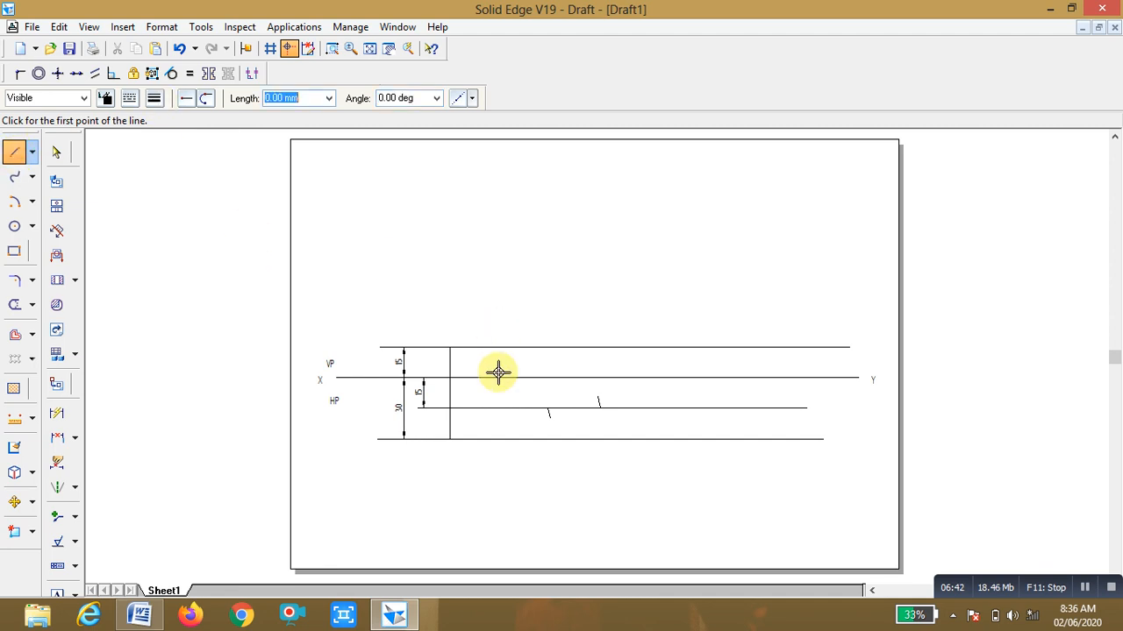
left_click(449, 439)
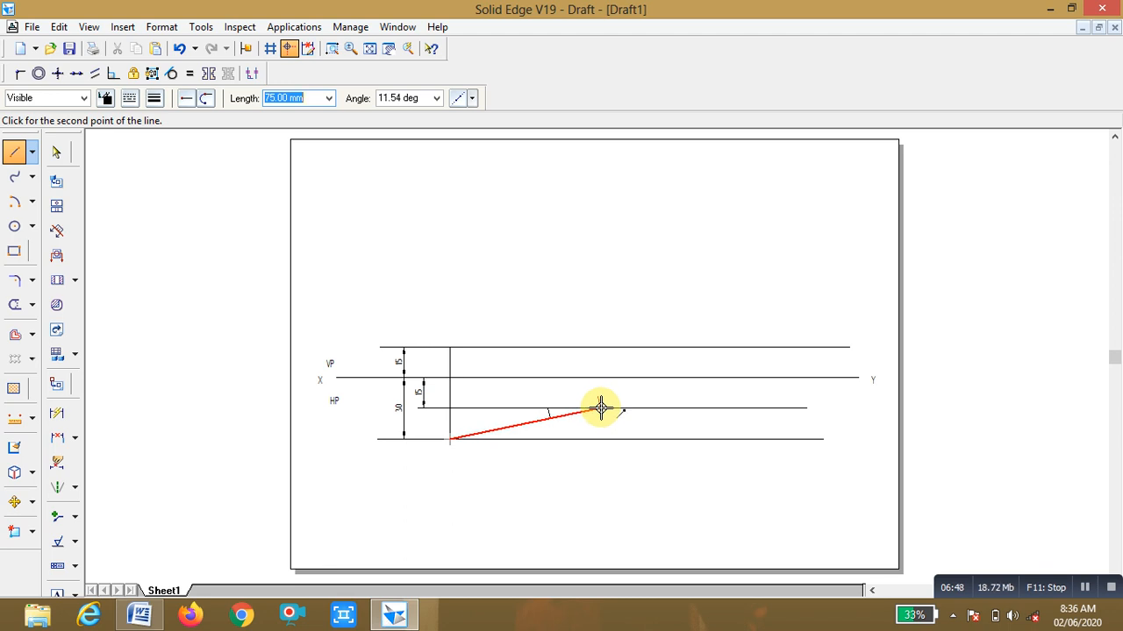
left_click(600, 406)
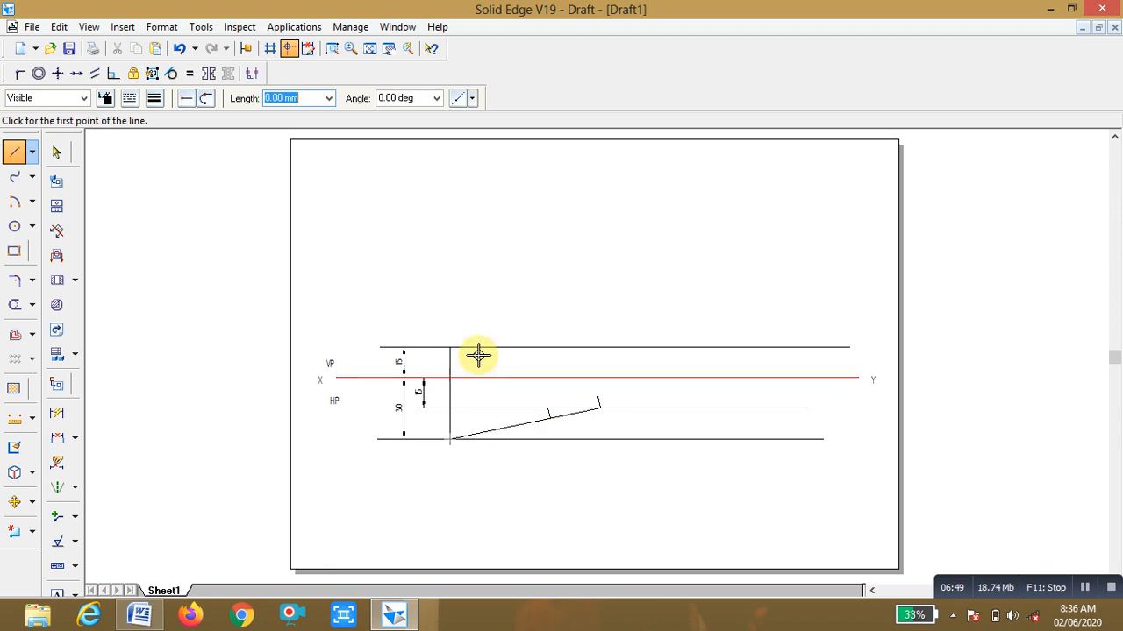
Draw a 0.50 mm wide line from the projector's lower end to the point where the 50 mm arc meets the horizontal line
left_click(15, 154)
left_click(155, 99)
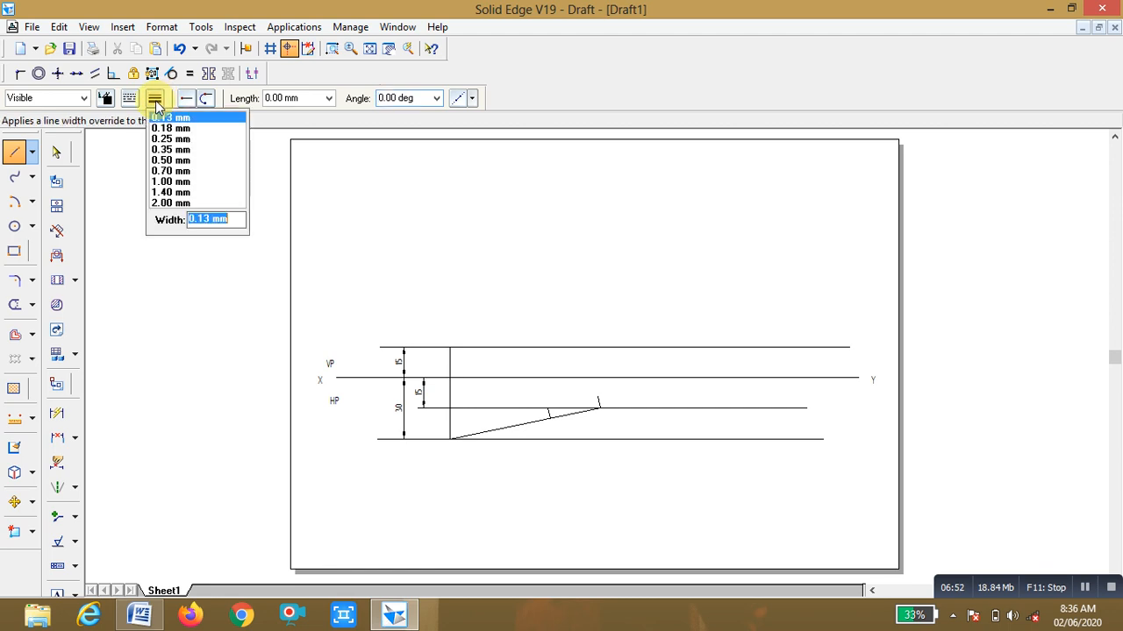
left_click(171, 159)
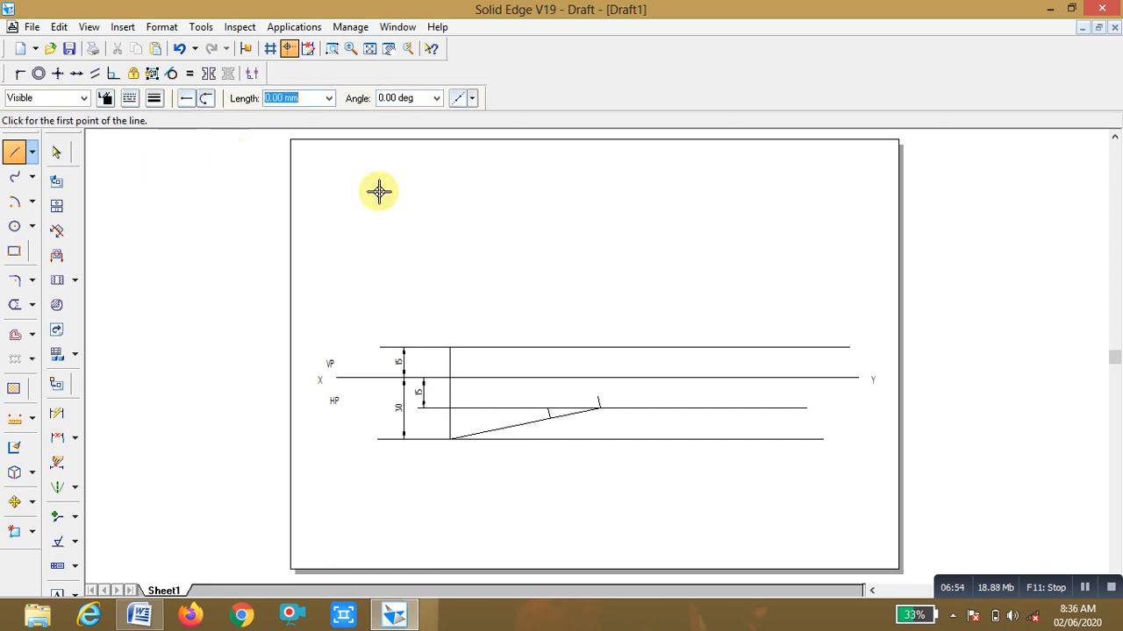
left_click(450, 439)
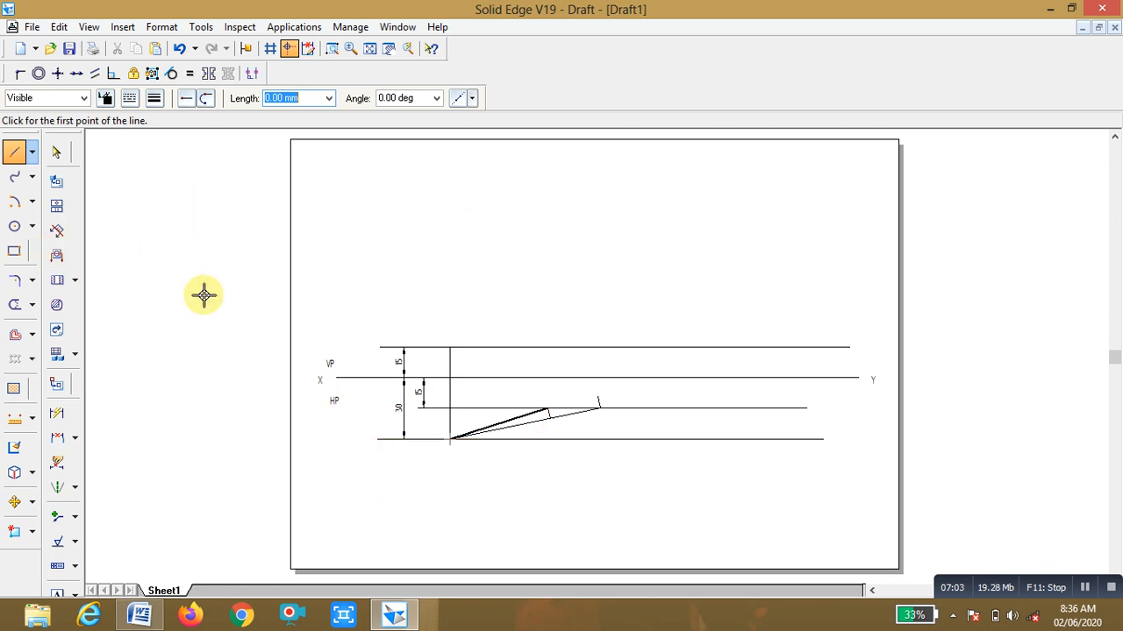
Dimension the lengths of the thin and the thick inclined lines, placing both dimensions below the lowest horizontal line
left_click(57, 415)
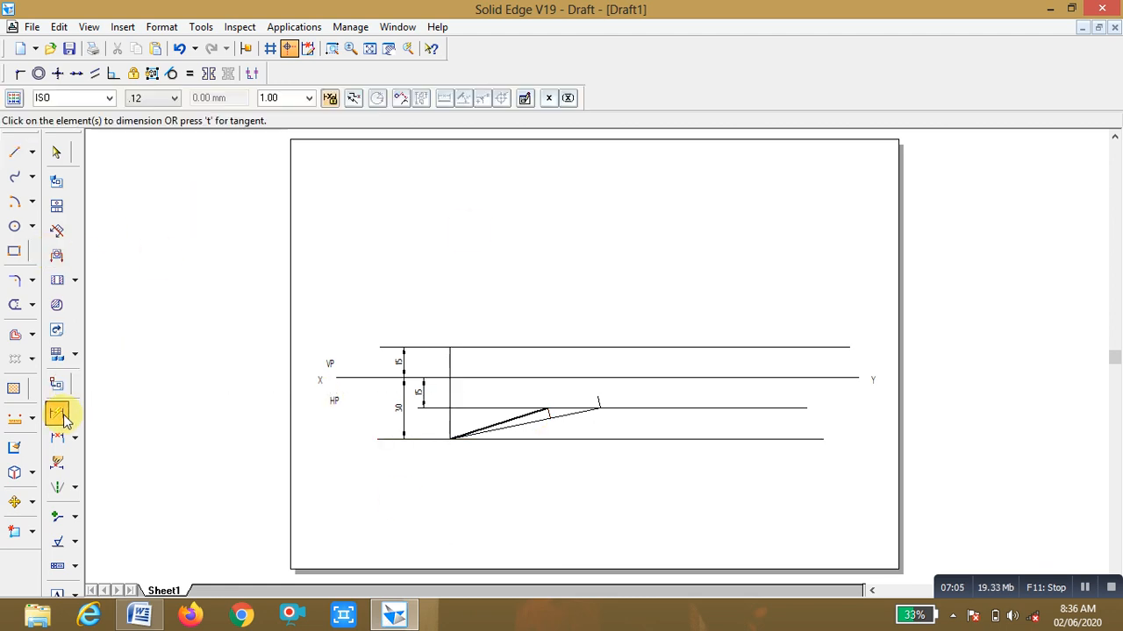
left_click(524, 427)
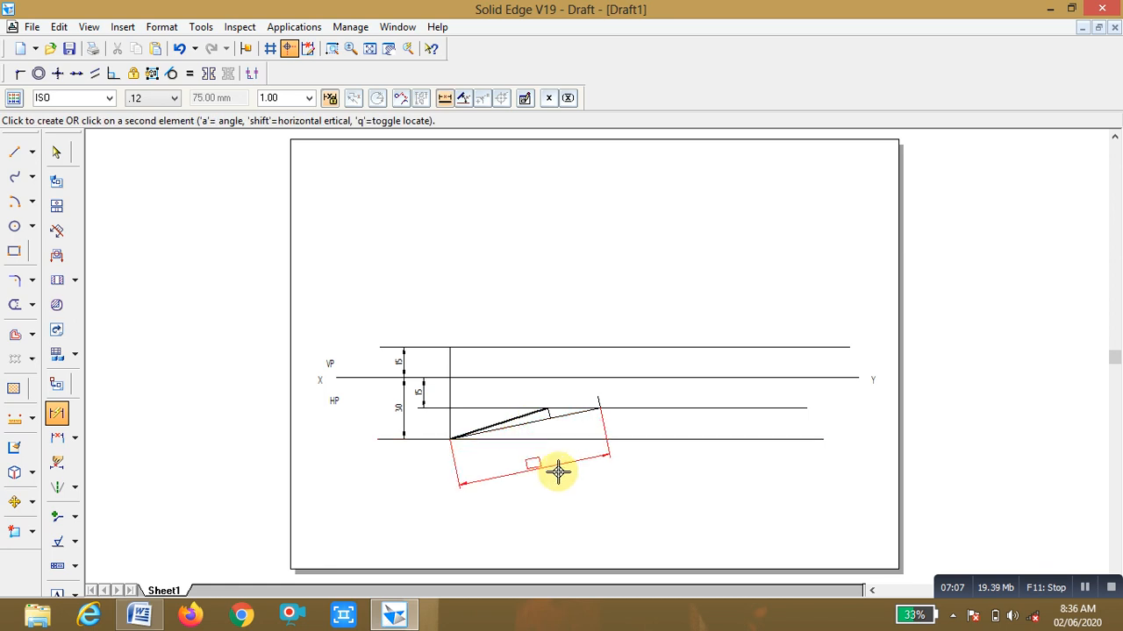
left_click(572, 493)
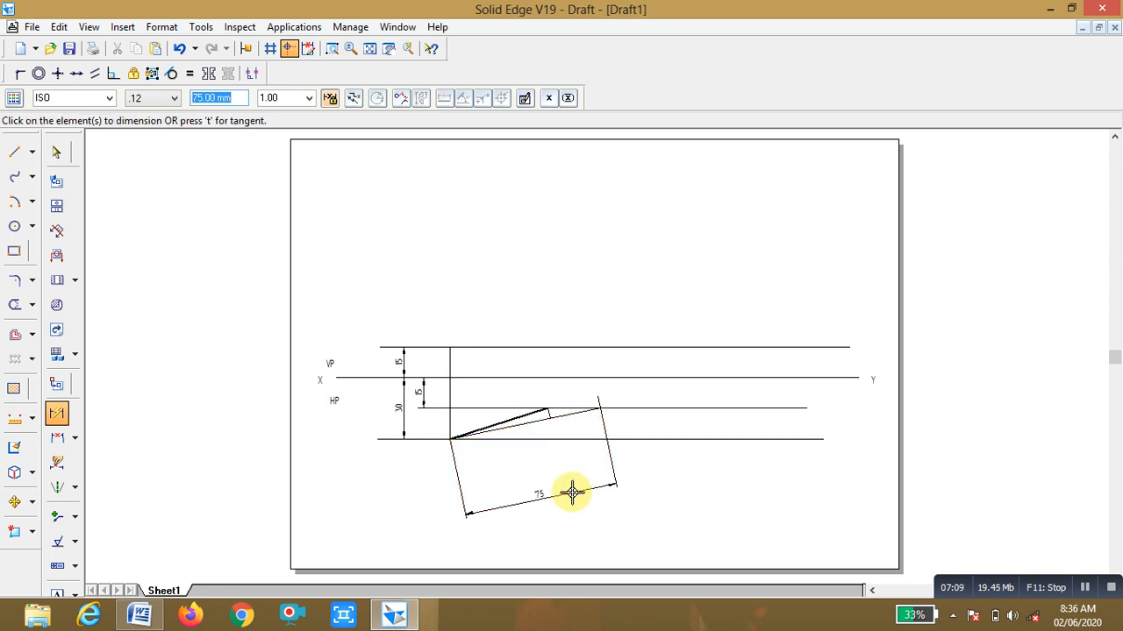
left_click(59, 421)
left_click(59, 421)
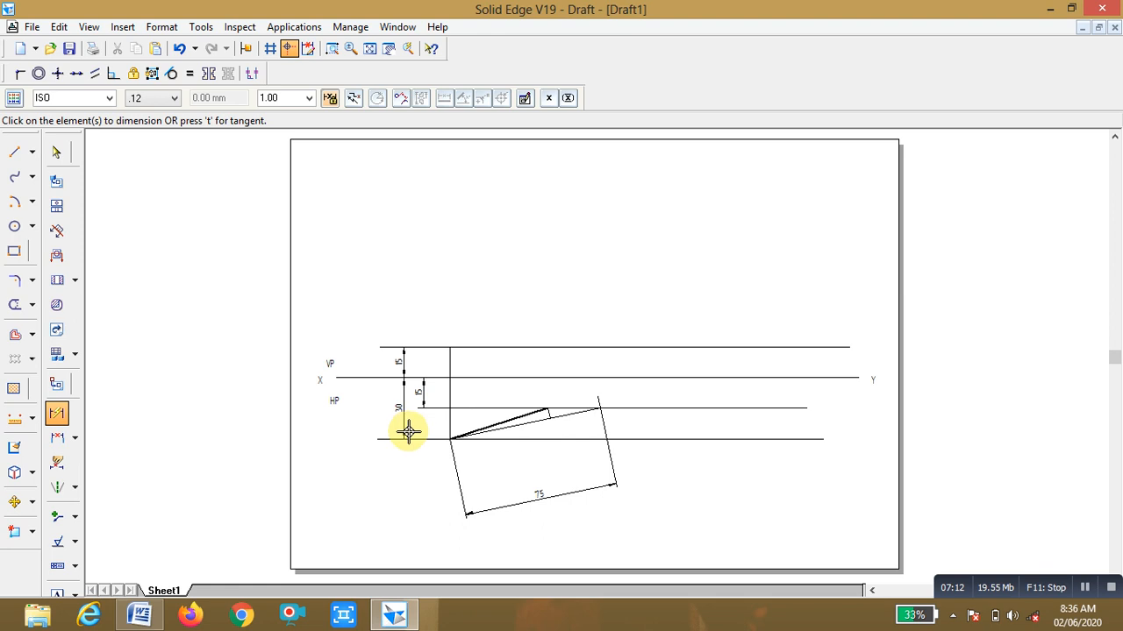
left_click(506, 418)
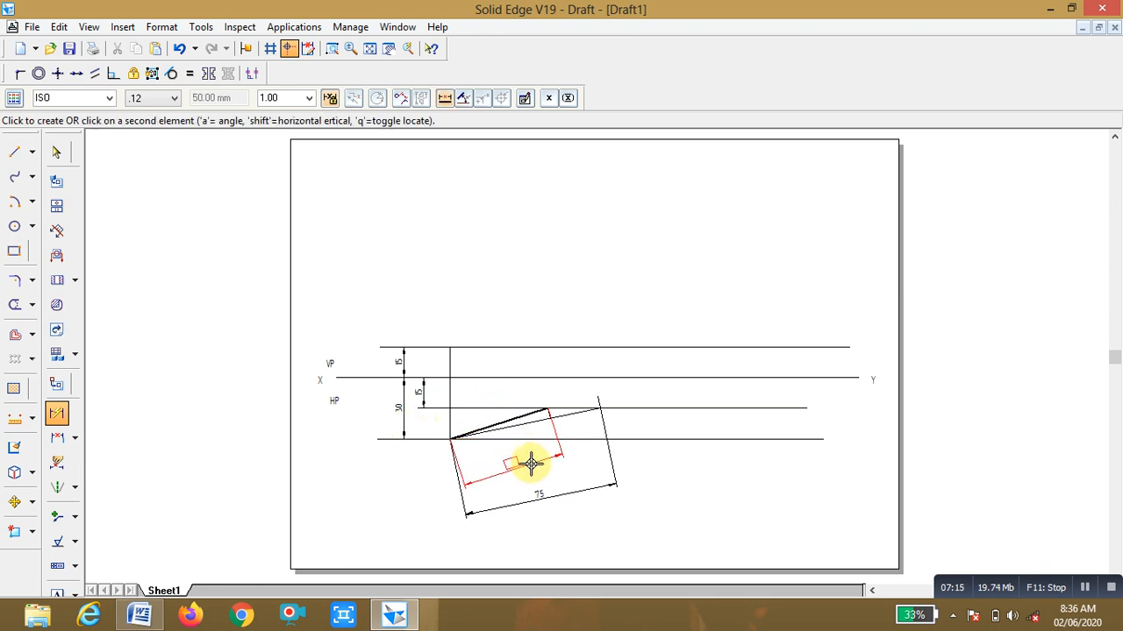
left_click(531, 465)
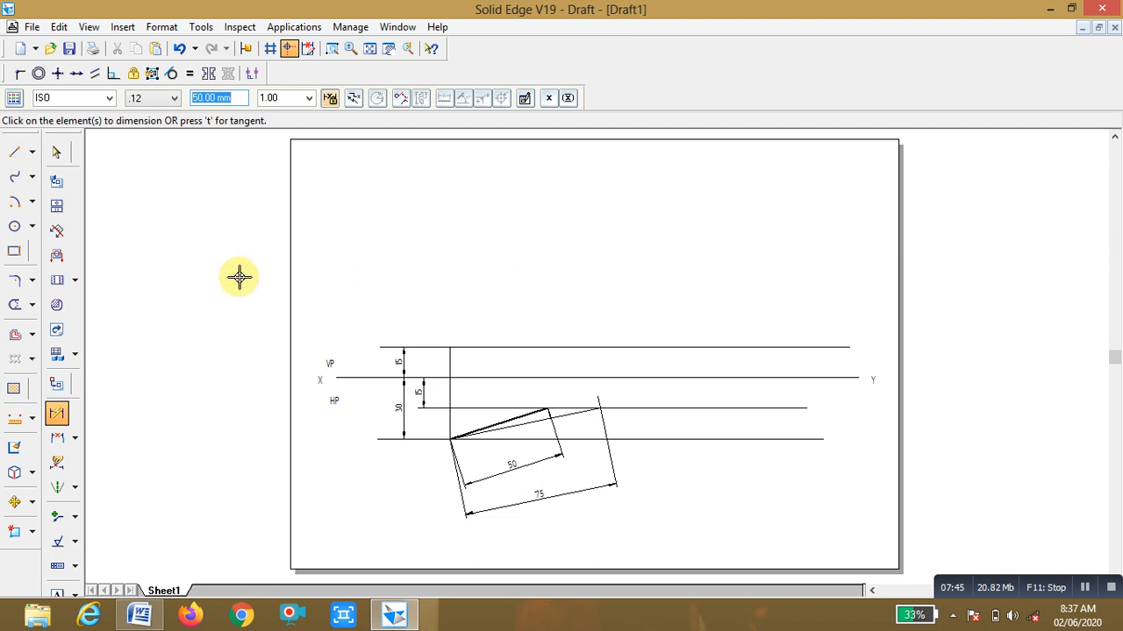
Draw a 0.13 mm wide vertical line about 119 mm long upward from the upper end of the thick inclined line
left_click(15, 154)
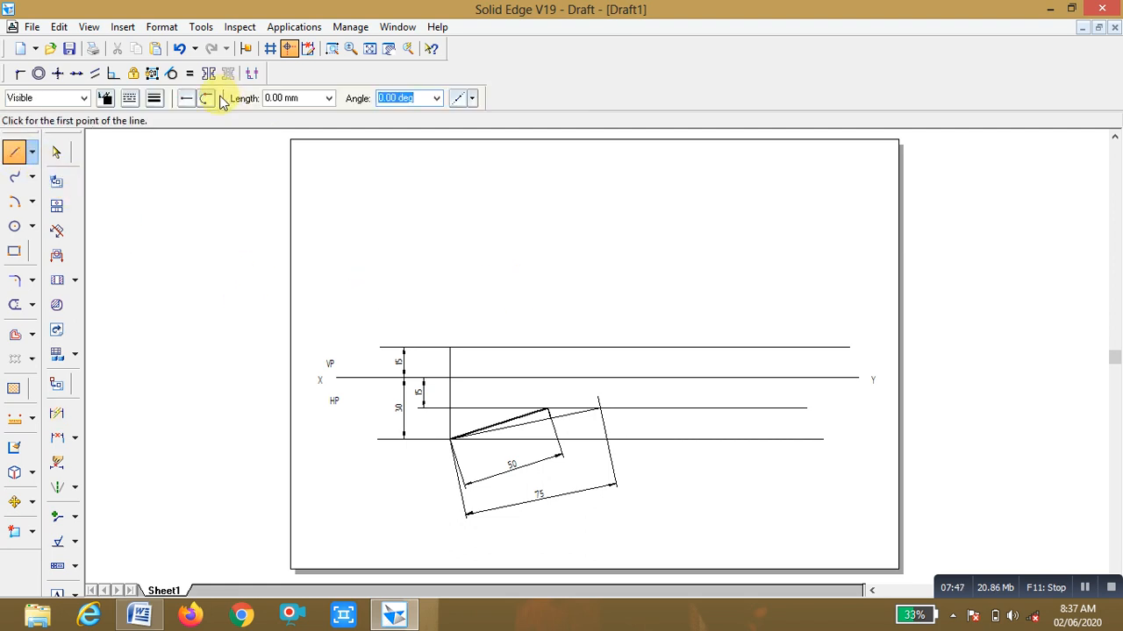
left_click(154, 98)
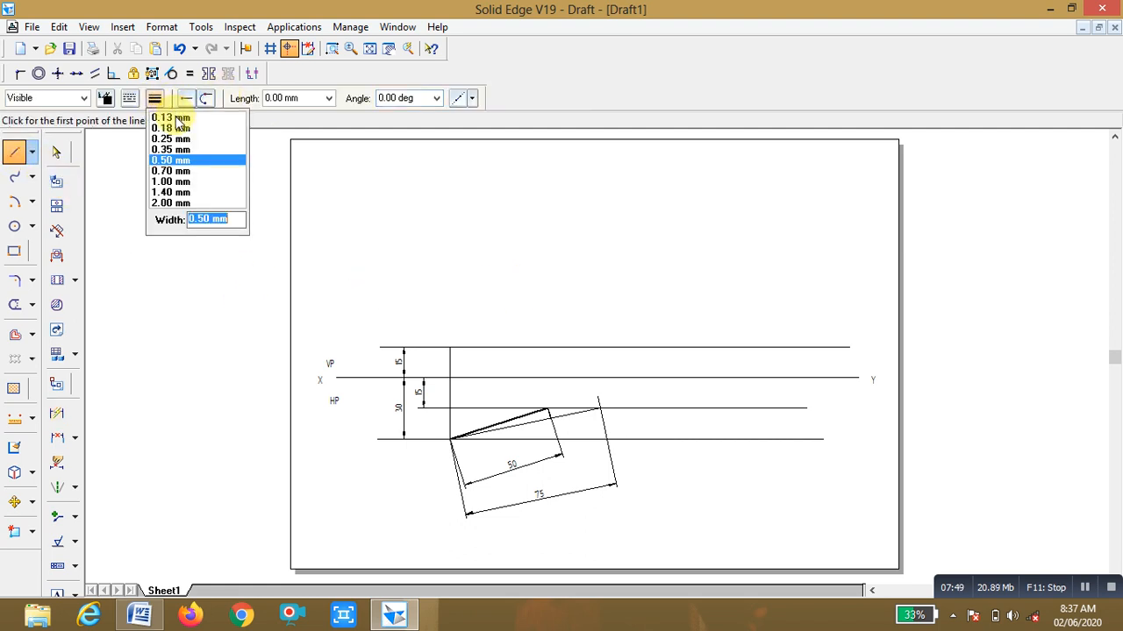
left_click(175, 118)
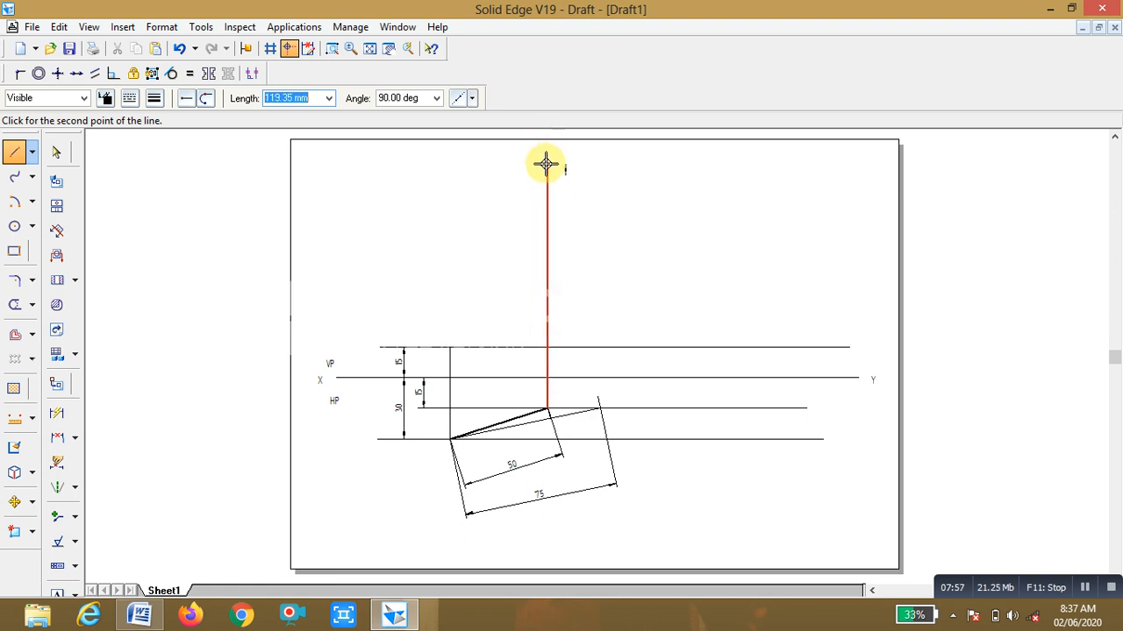
left_click(546, 164)
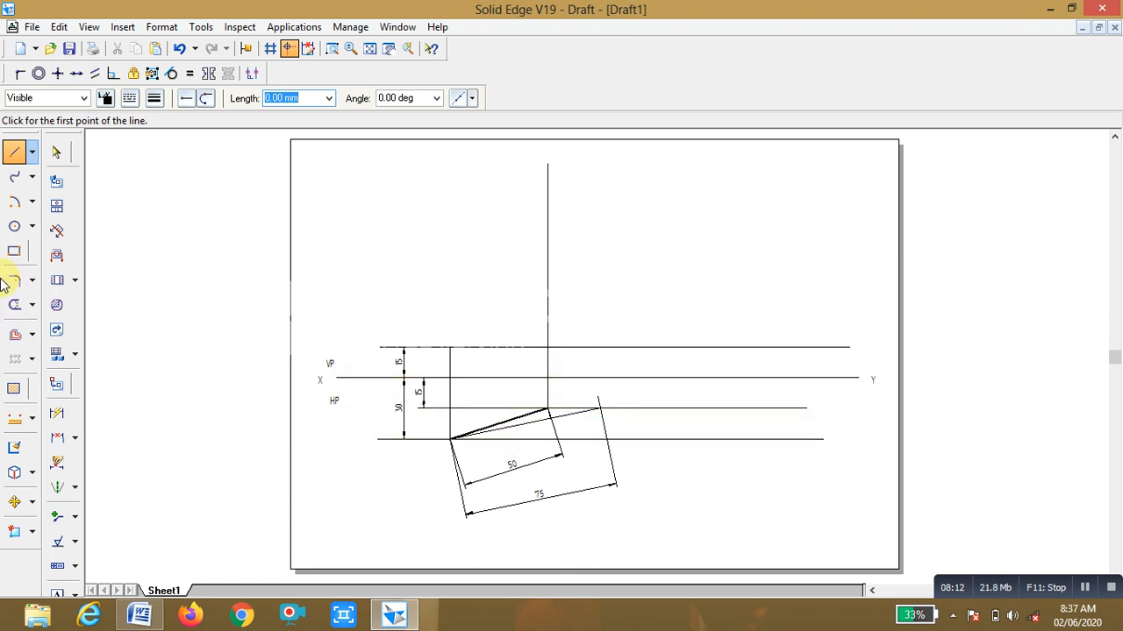
Trim the leftover 75 mm arc stub and draw a vertical line from the thin inclined line's upper end to the uppermost horizontal line
left_click(15, 305)
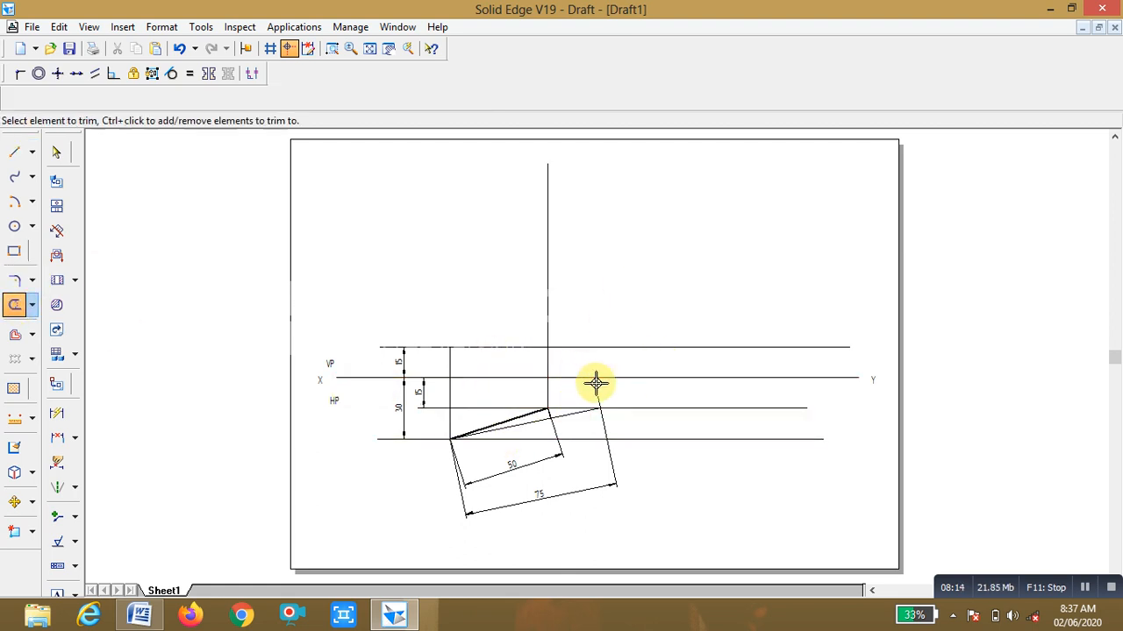
left_click_drag(596, 398, 594, 396)
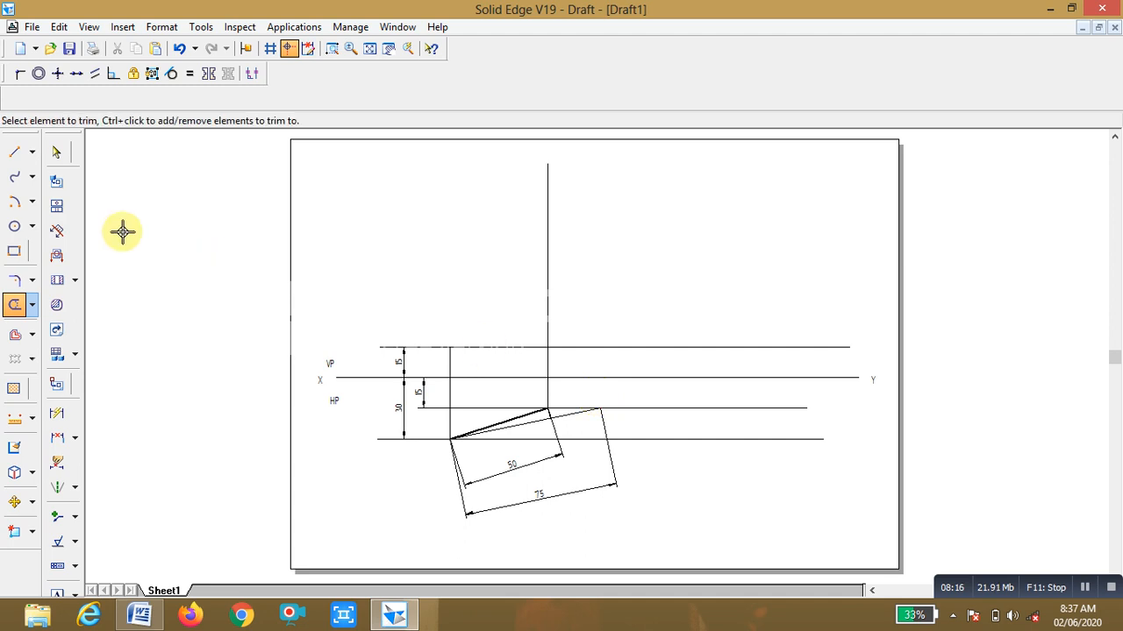
left_click(13, 158)
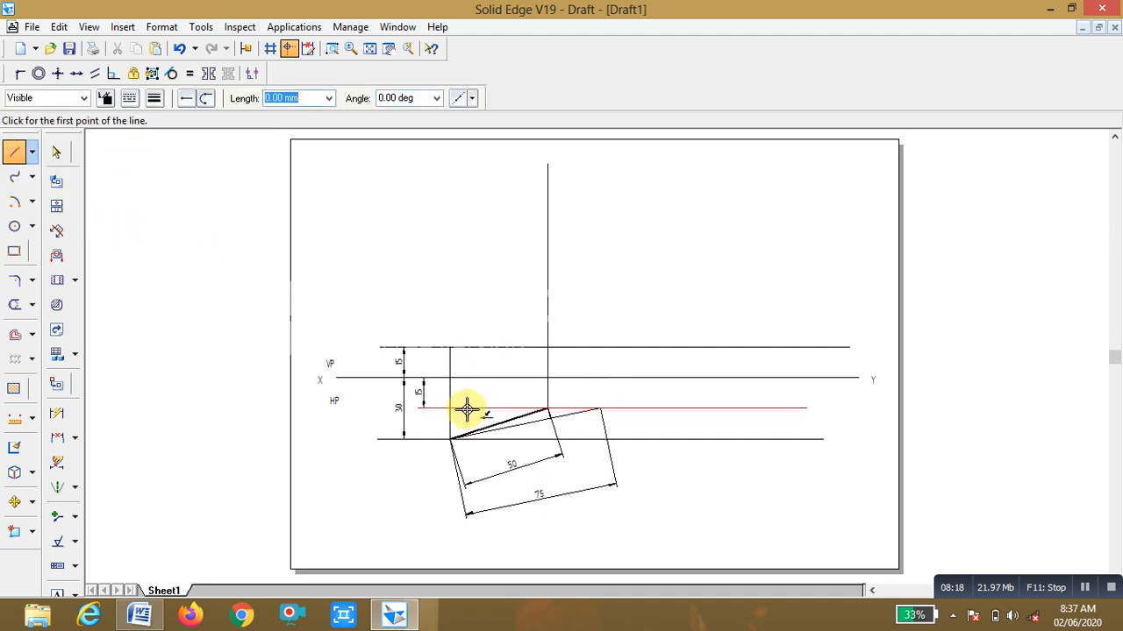
left_click(600, 409)
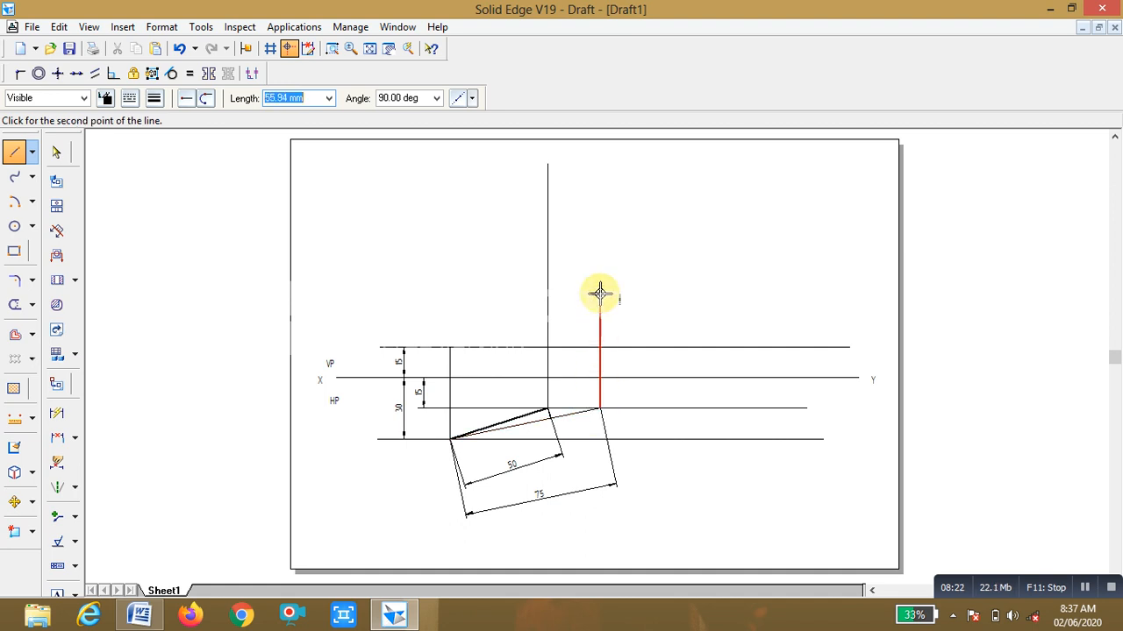
left_click(600, 349)
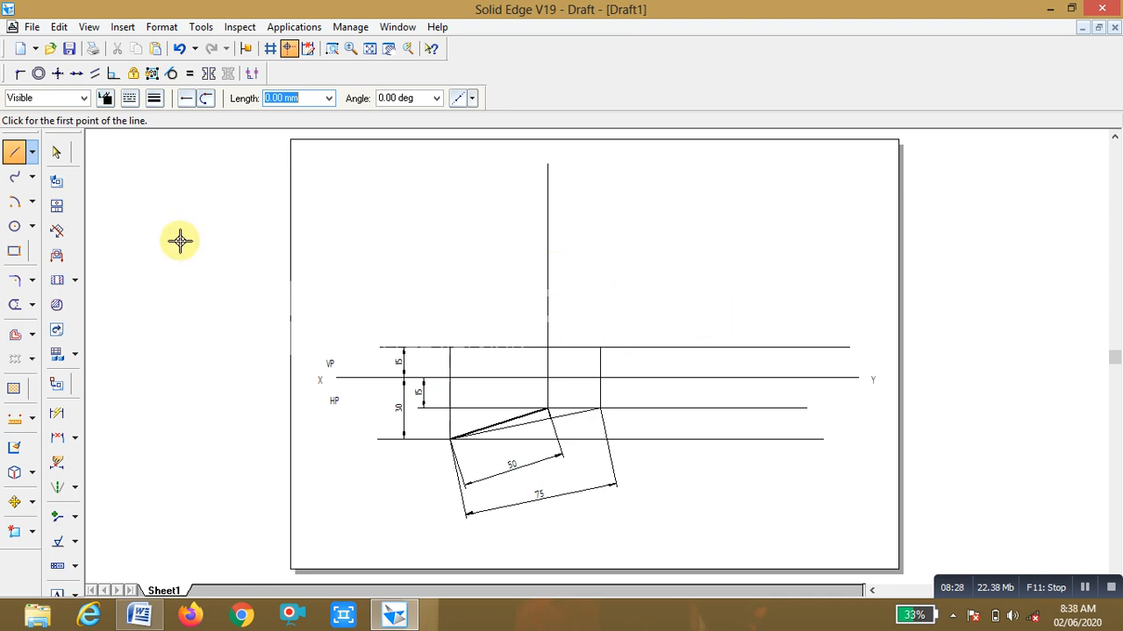
Draw an arc of about 73 mm radius centred on the first projector's upper end, from the short vertical line's top past the tall one
left_click(31, 204)
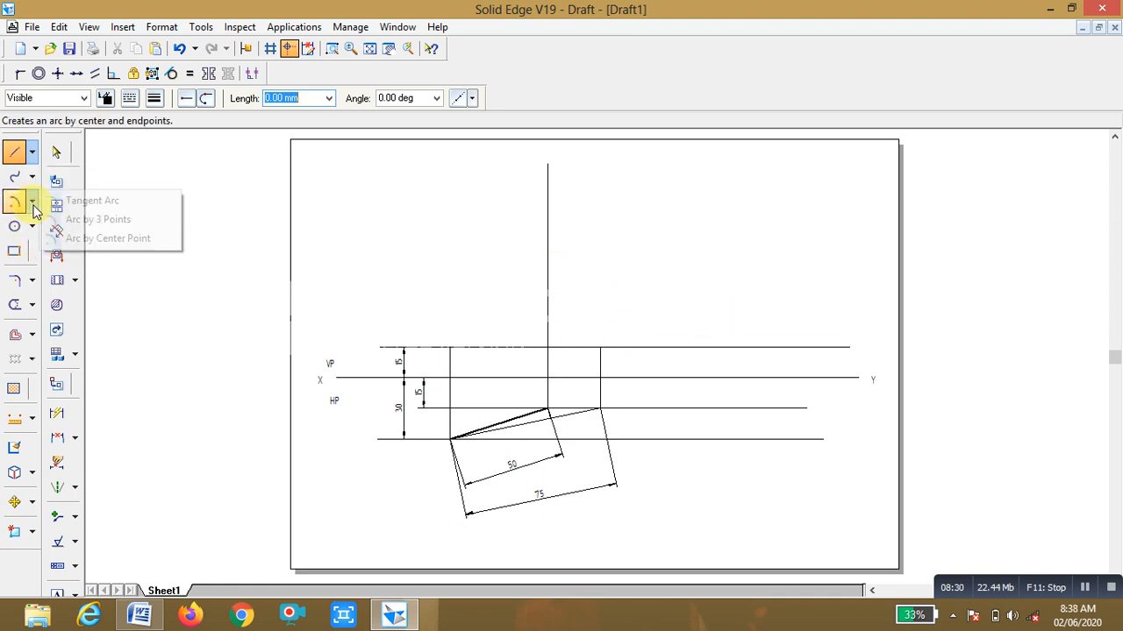
left_click(89, 238)
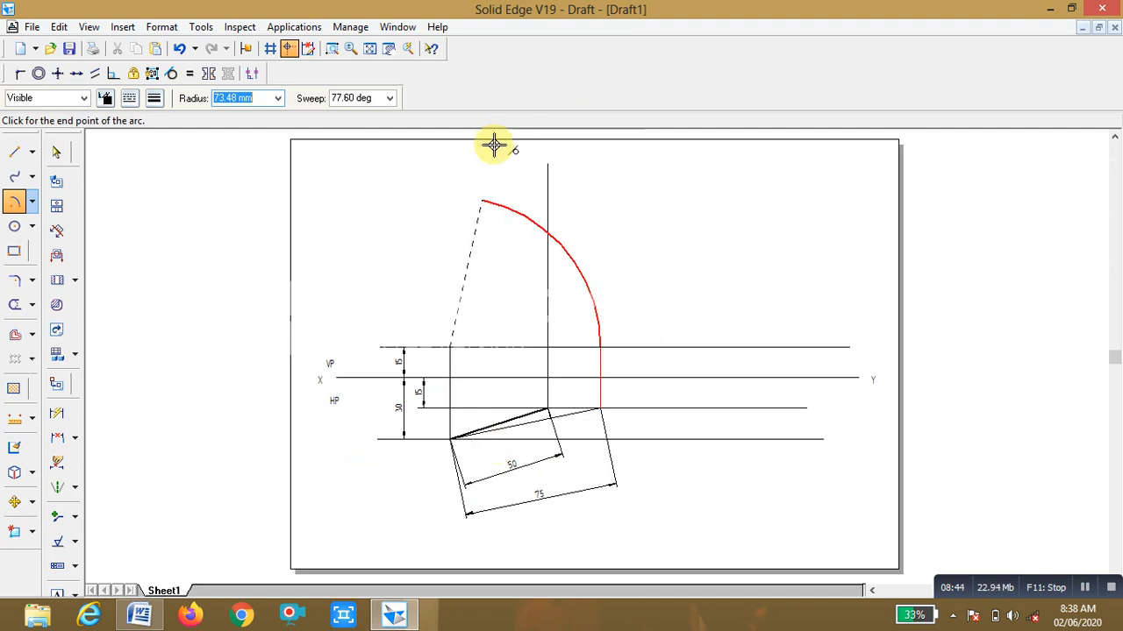
left_click(489, 172)
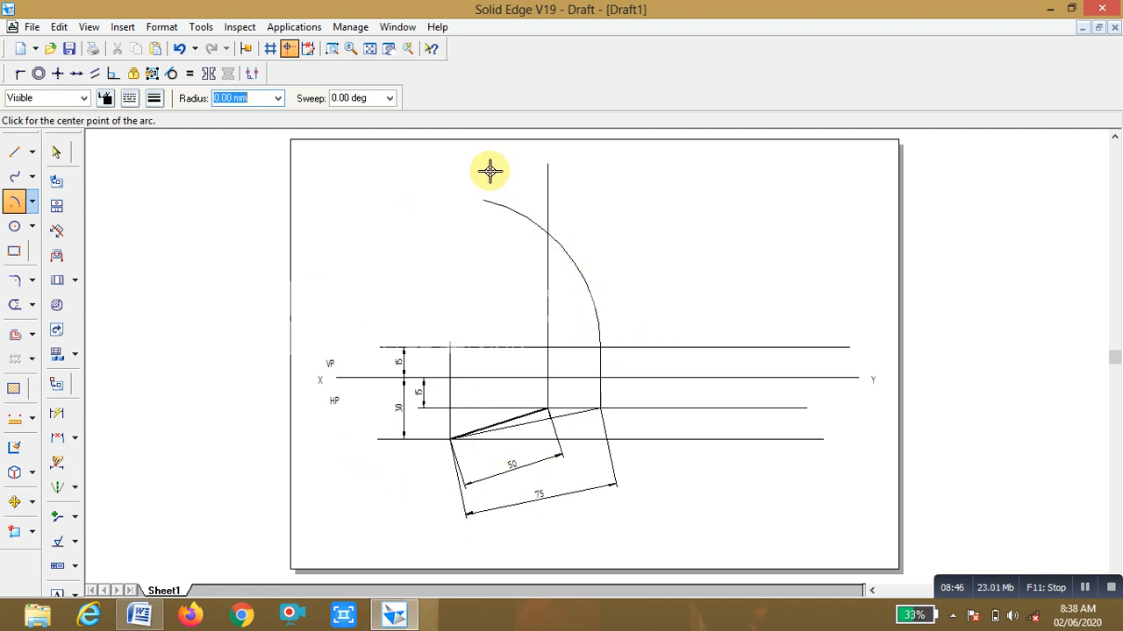
Trim the arc beyond the tall vertical line and the part of that line above the arc
left_click(15, 304)
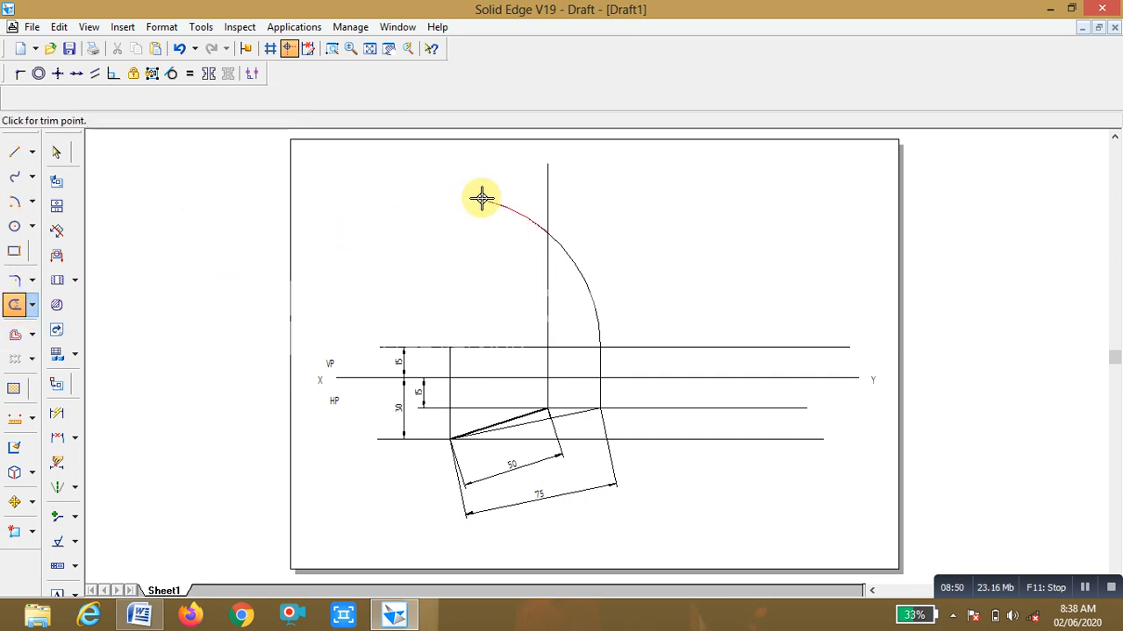
left_click_drag(482, 202, 551, 191)
left_click(544, 193)
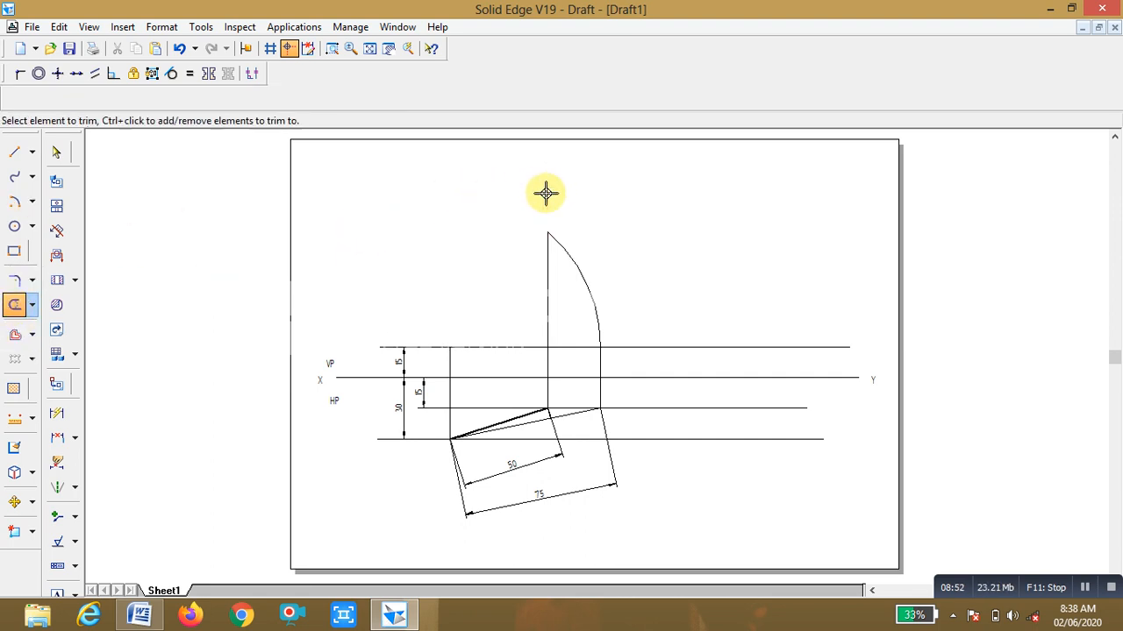
Draw a horizontal locus line through the point where the arc meets the tall vertical line
left_click(14, 152)
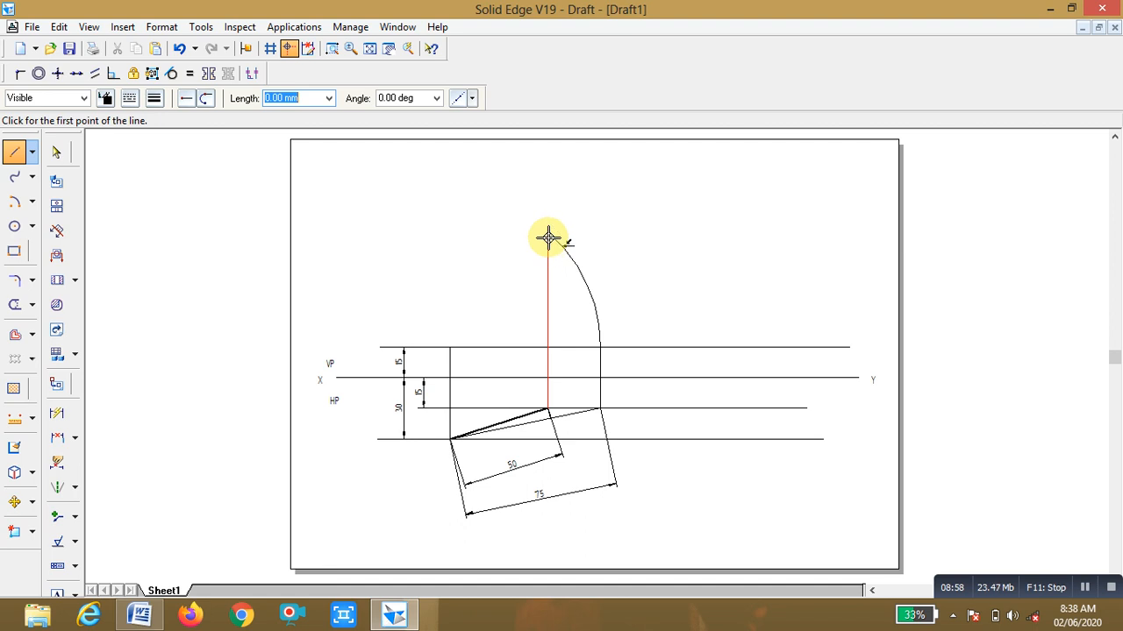
left_click(477, 233)
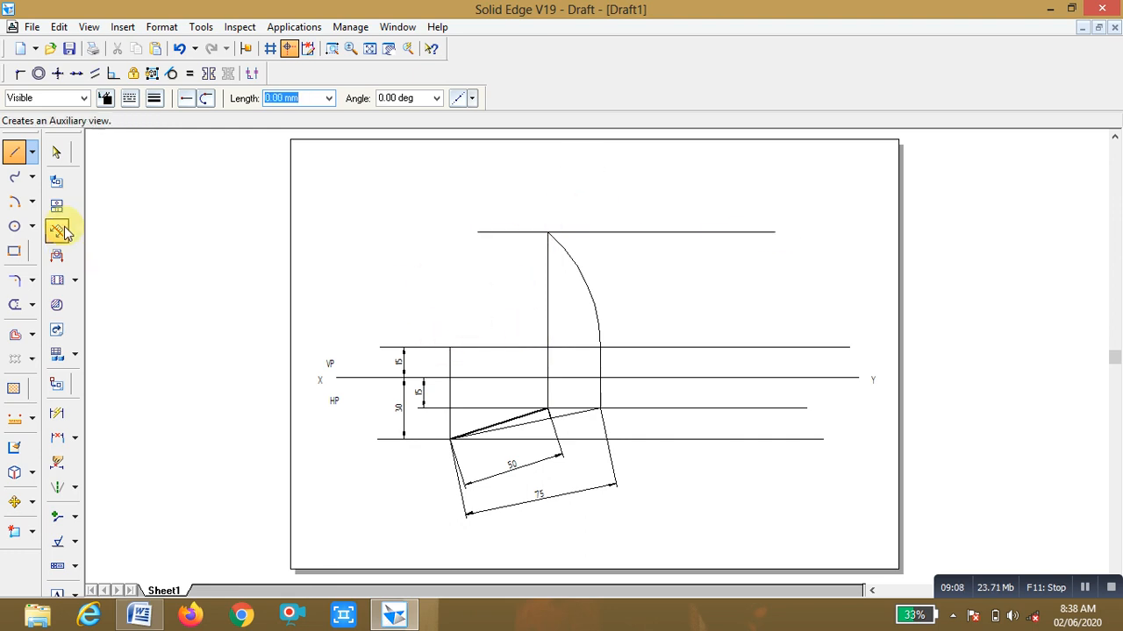
Draw a 0.50 mm wide line from the first projector's upper end to the point where the arc meets the tall vertical line
left_click(18, 152)
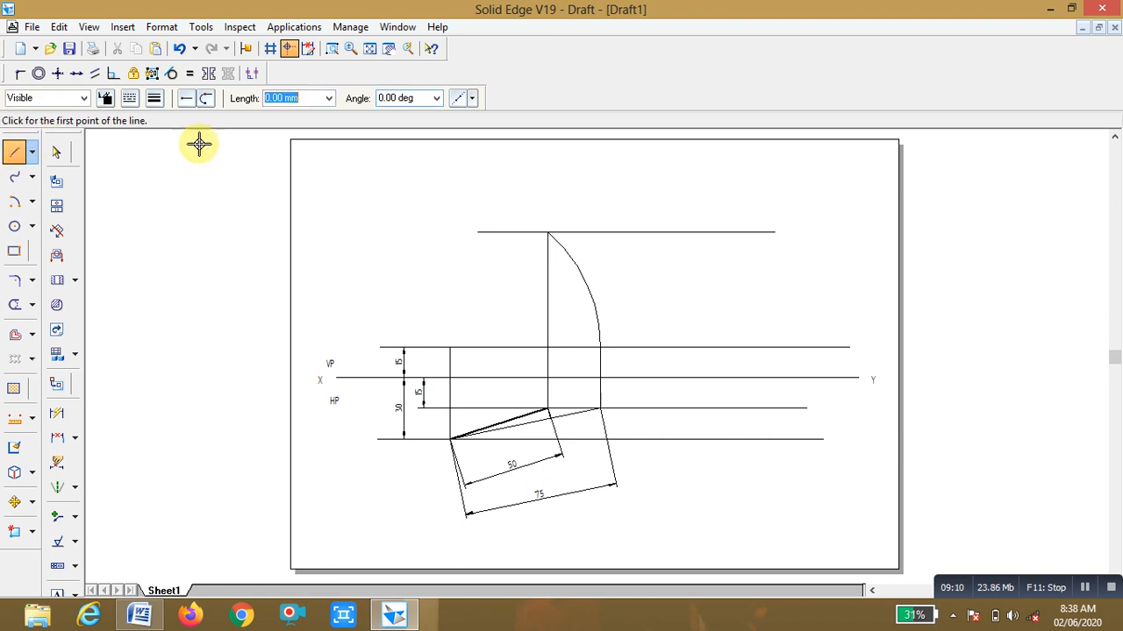
left_click(154, 99)
left_click(172, 161)
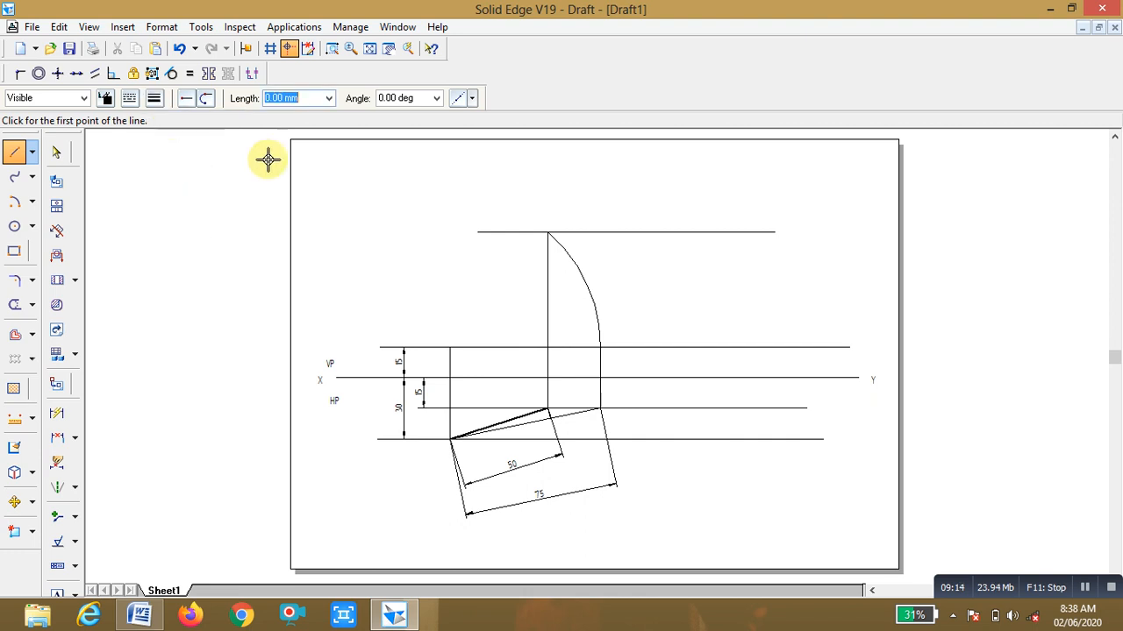
left_click(450, 348)
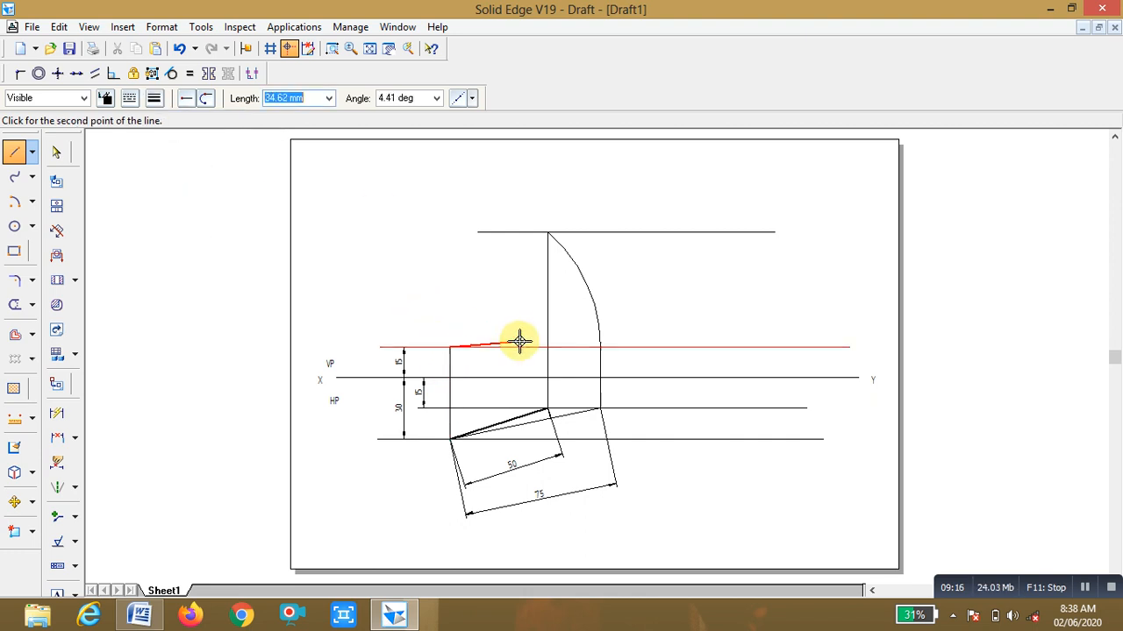
left_click(547, 232)
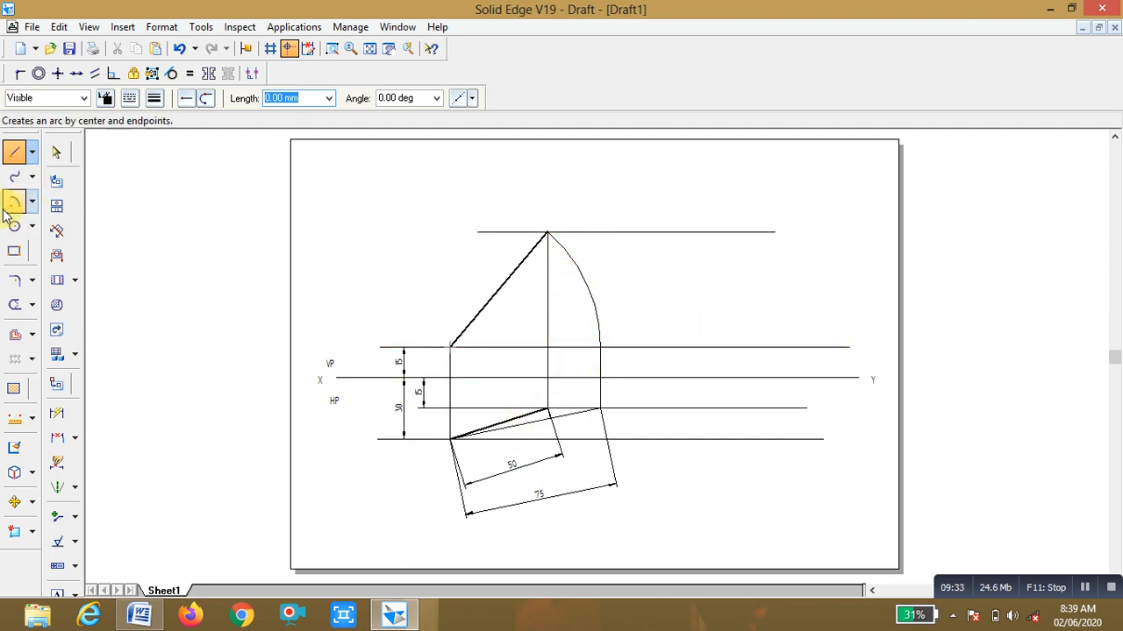
Draw a 50 mm radius arc centred on the projector's lower end, from the thick line's upper end to below the lowest horizontal line
left_click(32, 202)
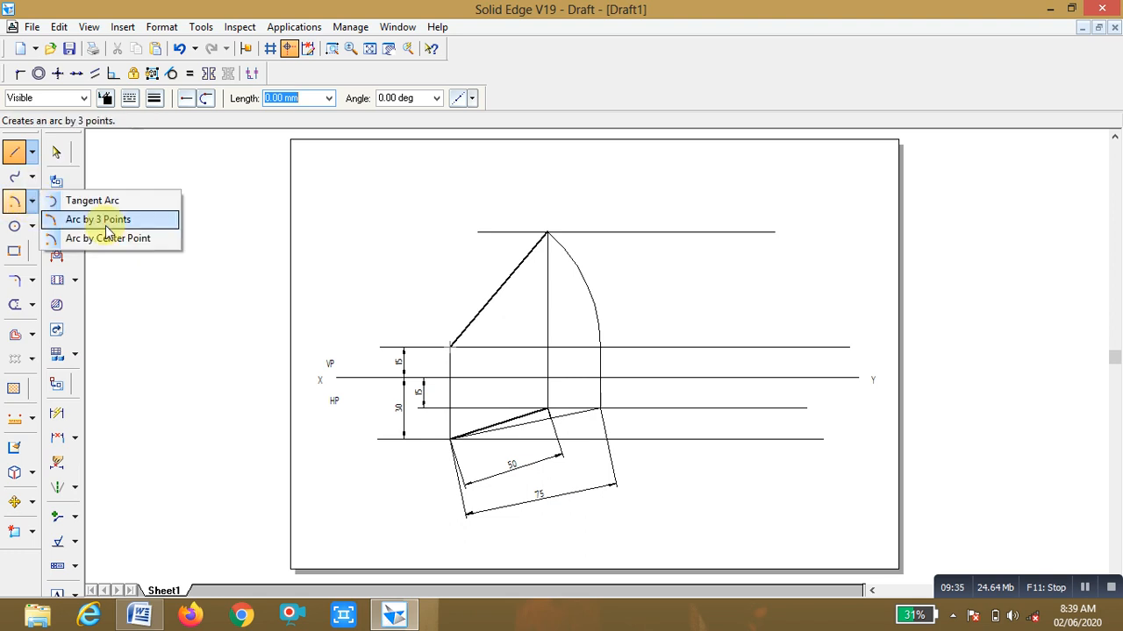
left_click(107, 238)
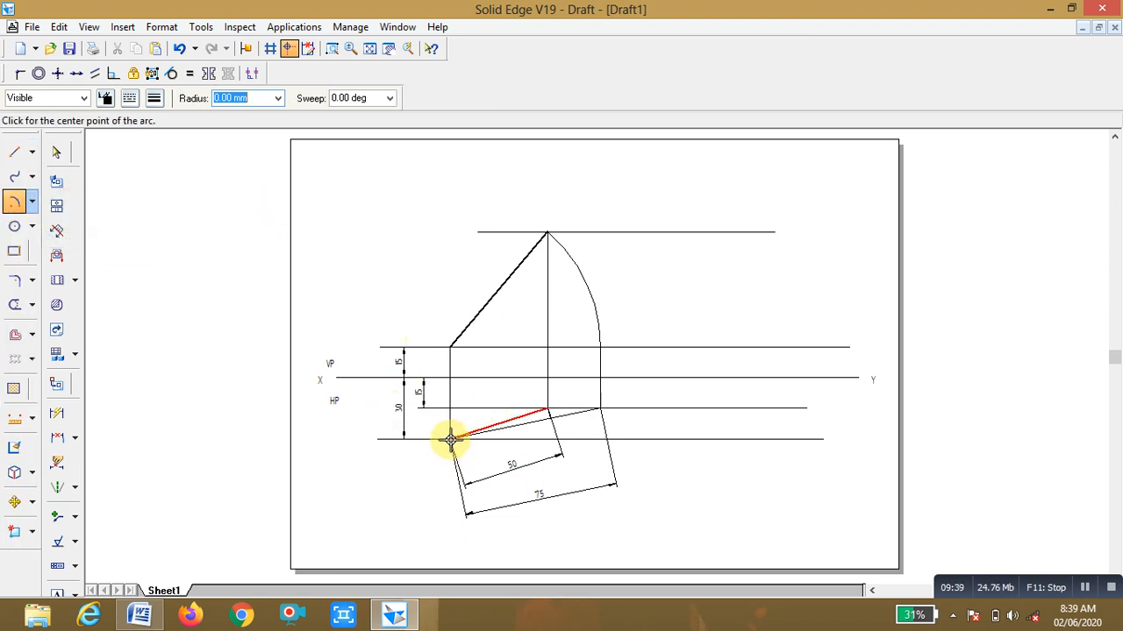
left_click(547, 408)
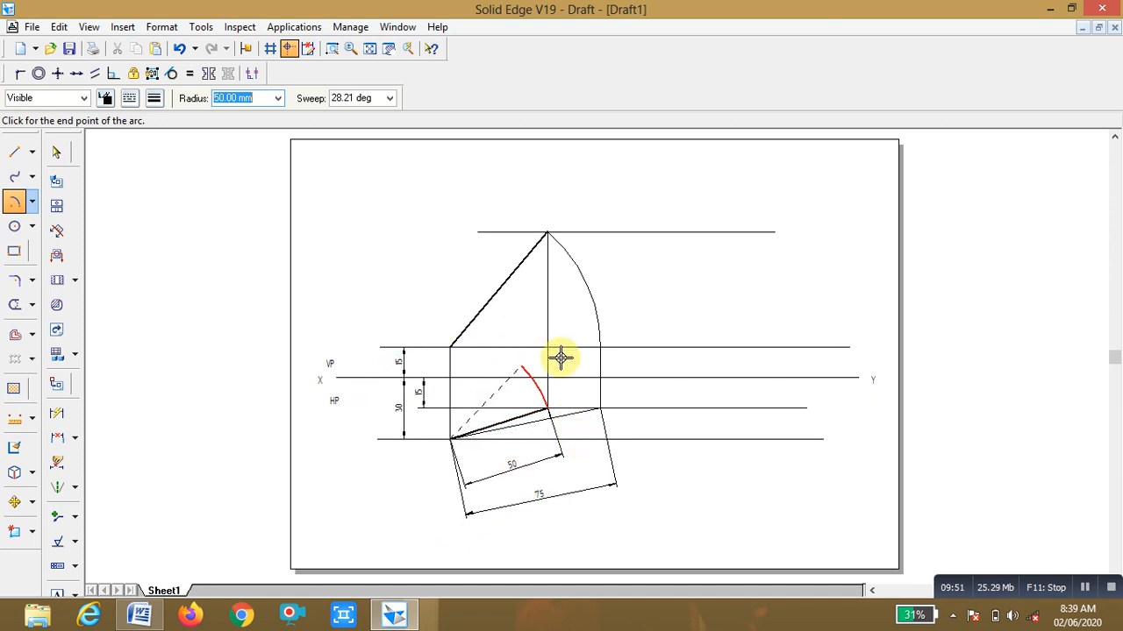
left_click(591, 452)
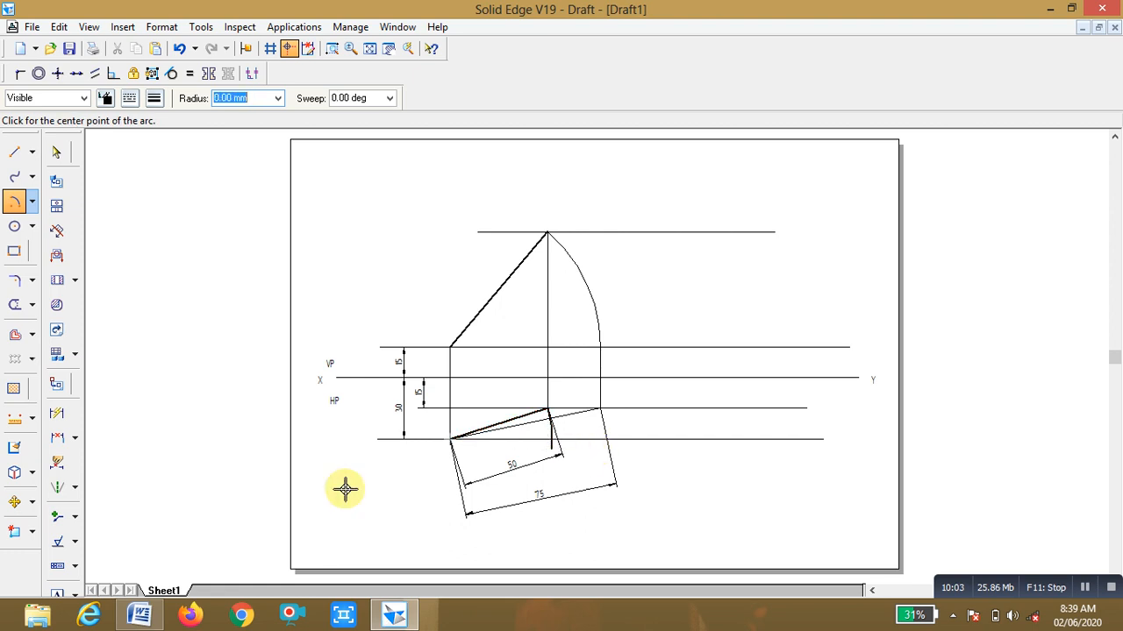
Set the line width of the 50 mm radius arc to 0.13 mm
left_click(58, 155)
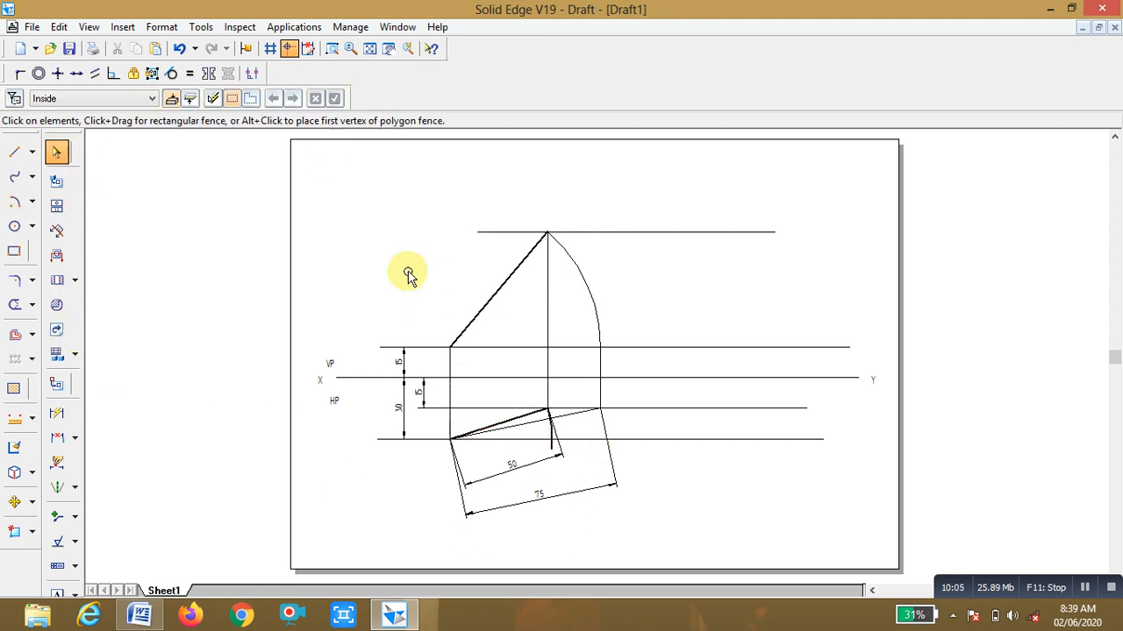
left_click(551, 451)
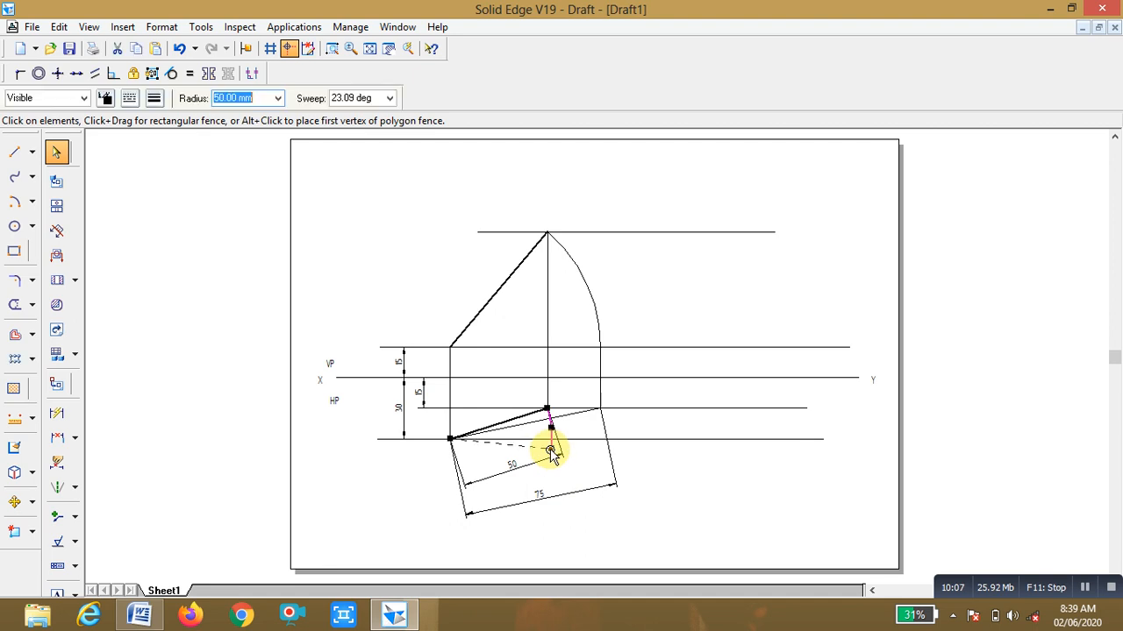
left_click(154, 98)
left_click(179, 118)
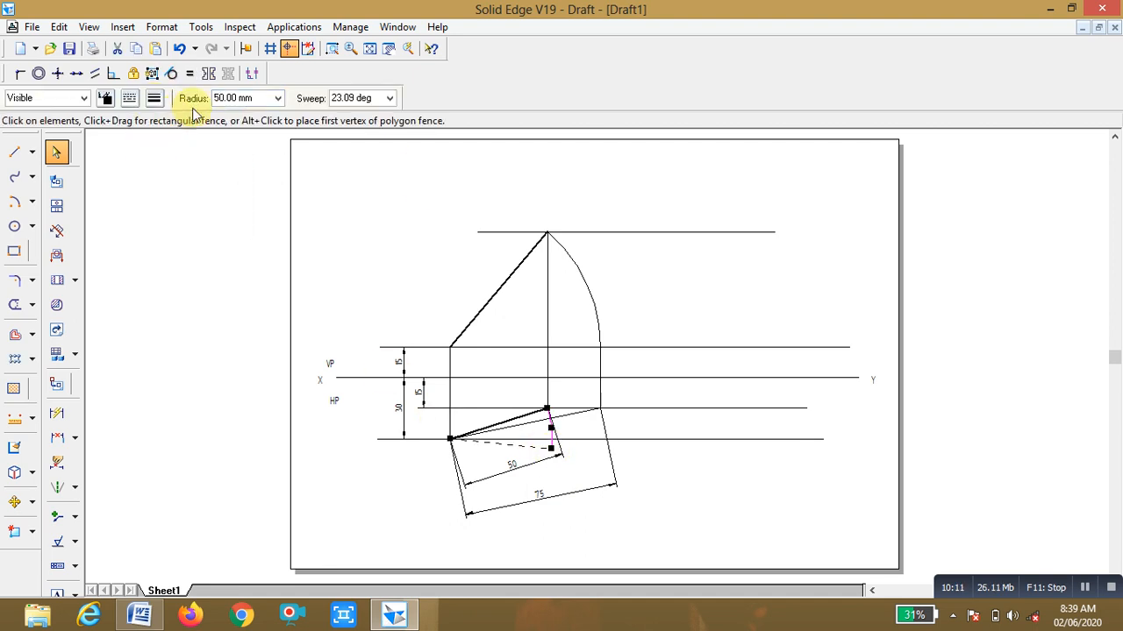
left_click(661, 293)
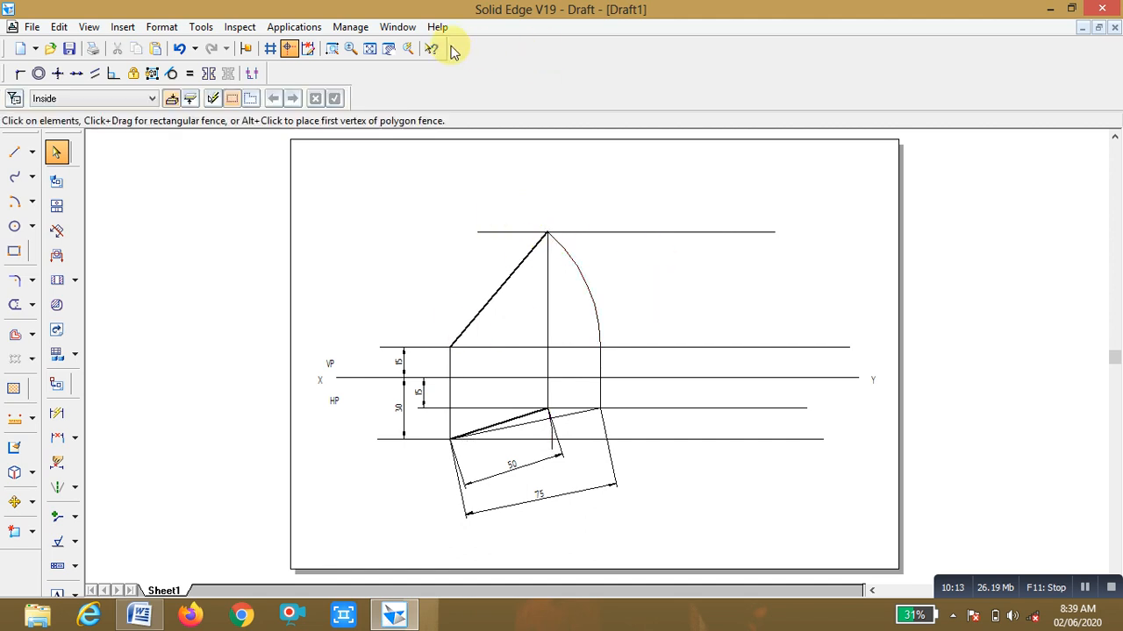
Trim the part of the 50 mm radius arc that extends below the lowest horizontal line
left_click(333, 49)
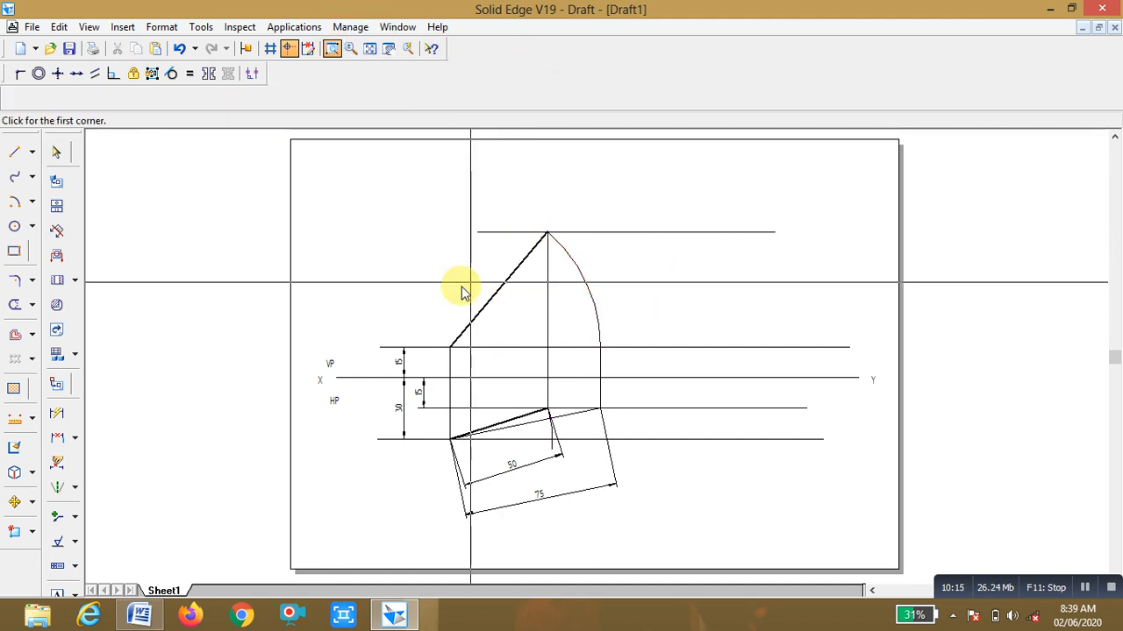
mouse_move(323, 186)
left_mouse_down()
mouse_move(655, 338)
mouse_move(723, 543)
left_mouse_up()
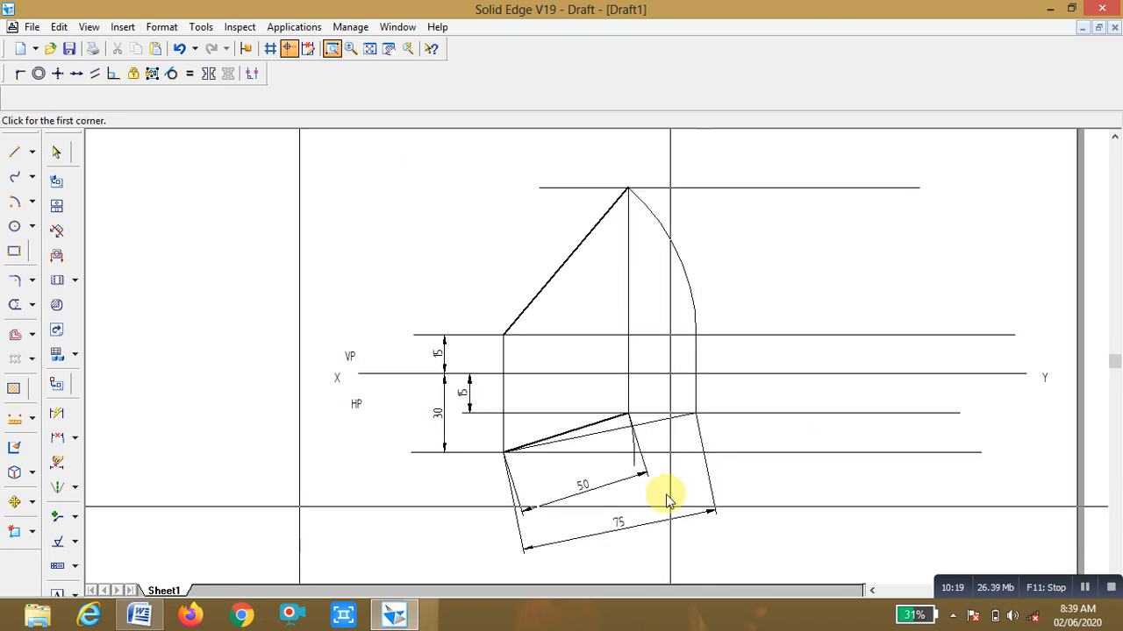
key("Escape")
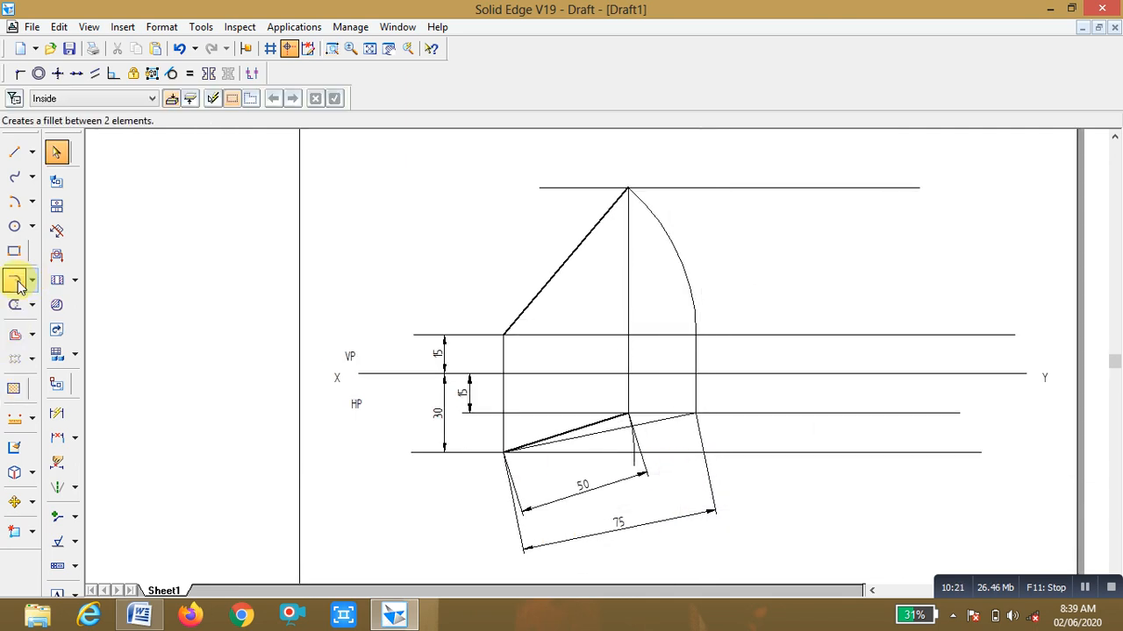
left_click(12, 308)
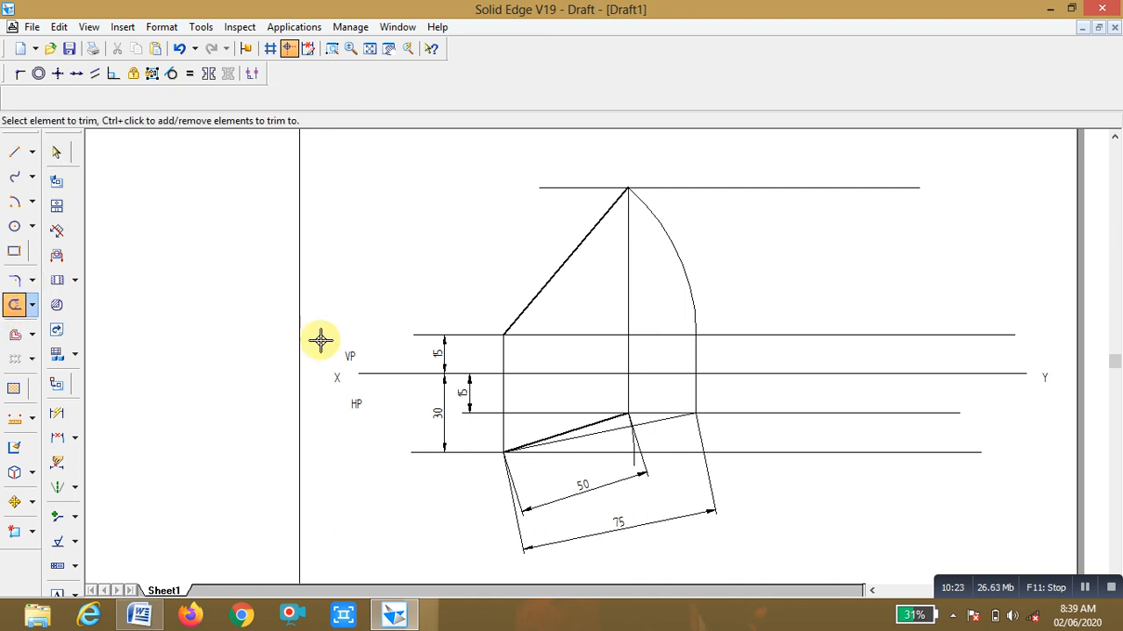
left_click(621, 455)
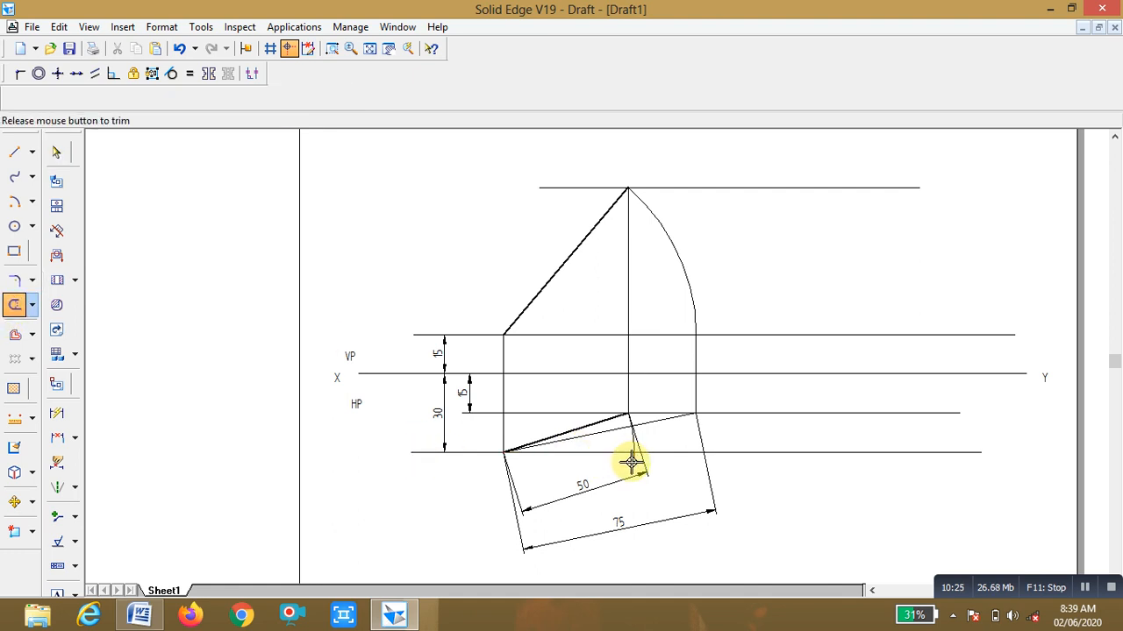
Draw a thin vertical projector upward from the 50 mm radius arc's lower end and trim it at the highest horizontal line
left_click(14, 151)
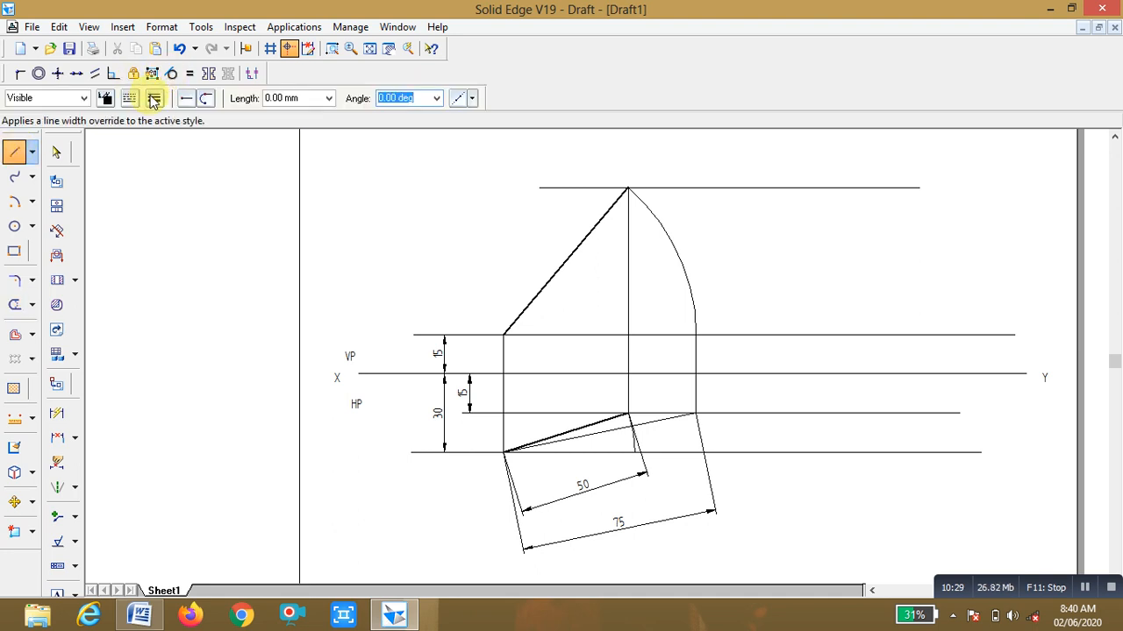
left_click(153, 98)
left_click(175, 114)
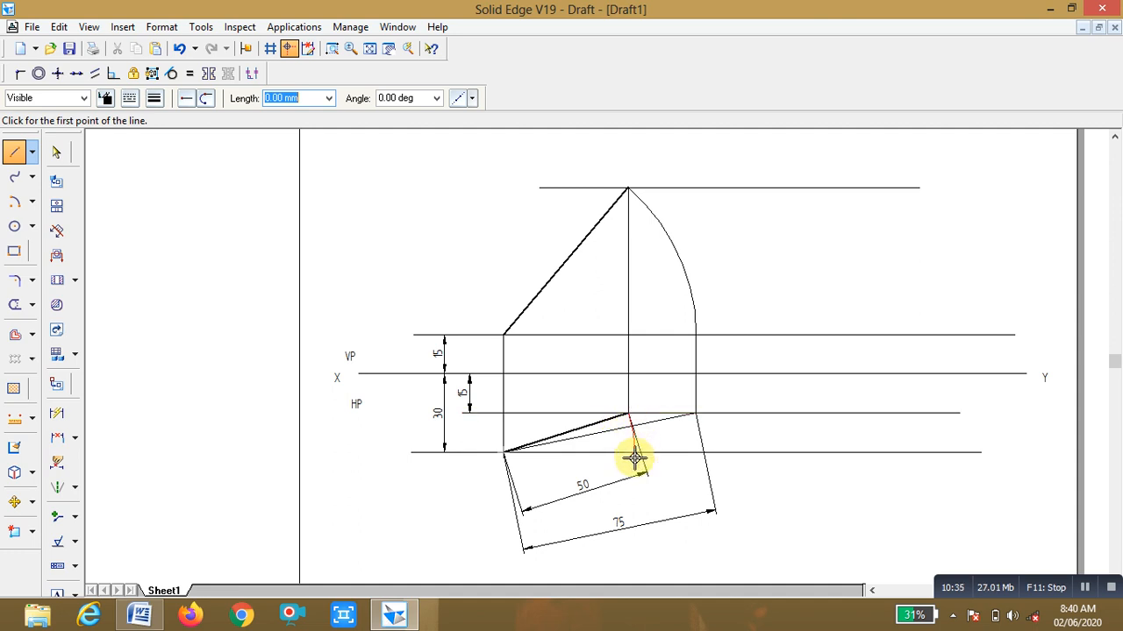
left_click(634, 454)
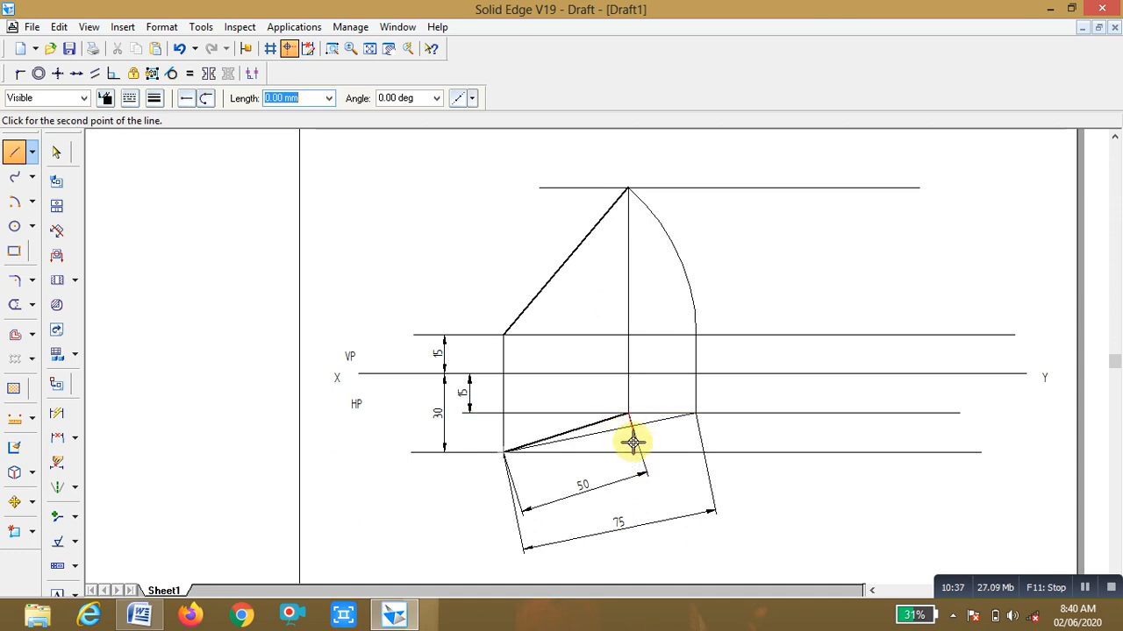
left_click(633, 159)
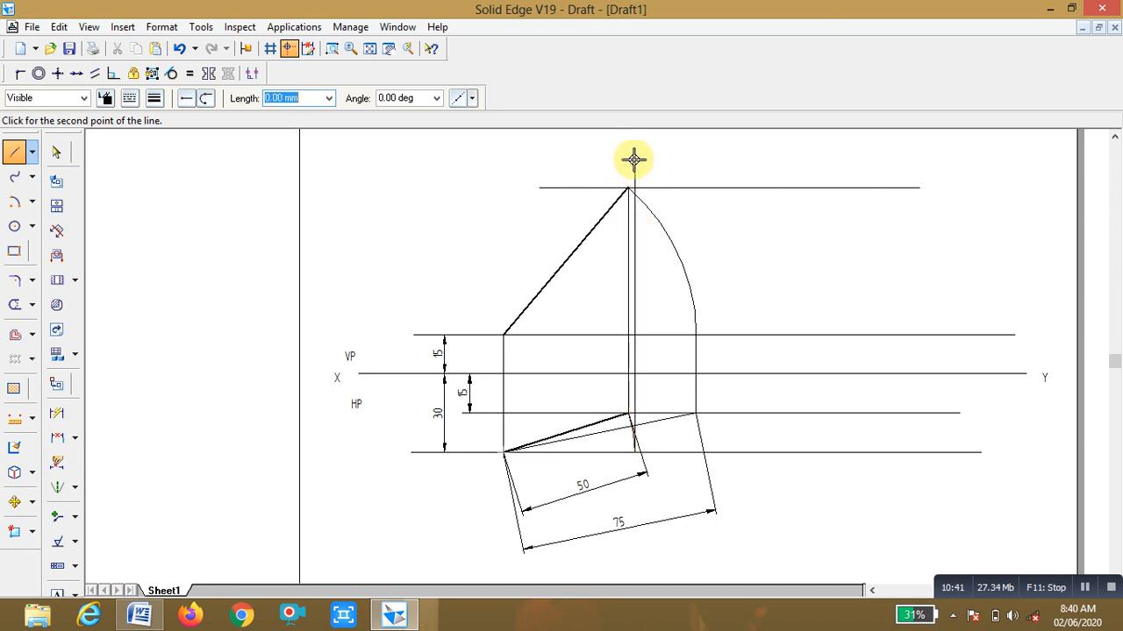
left_click(14, 304)
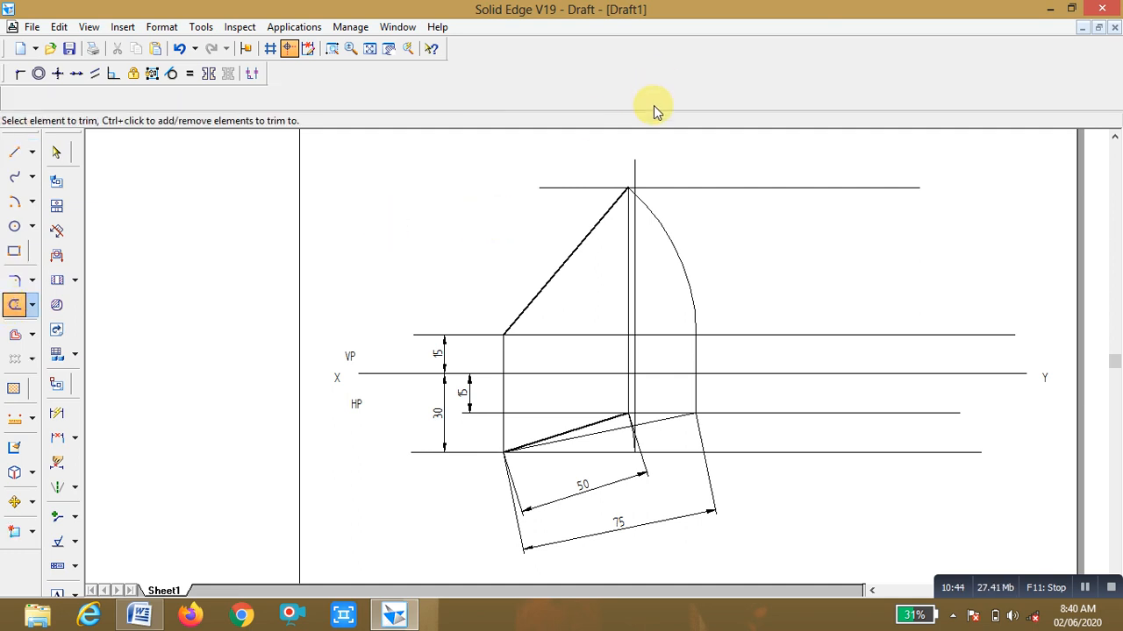
left_click(635, 168)
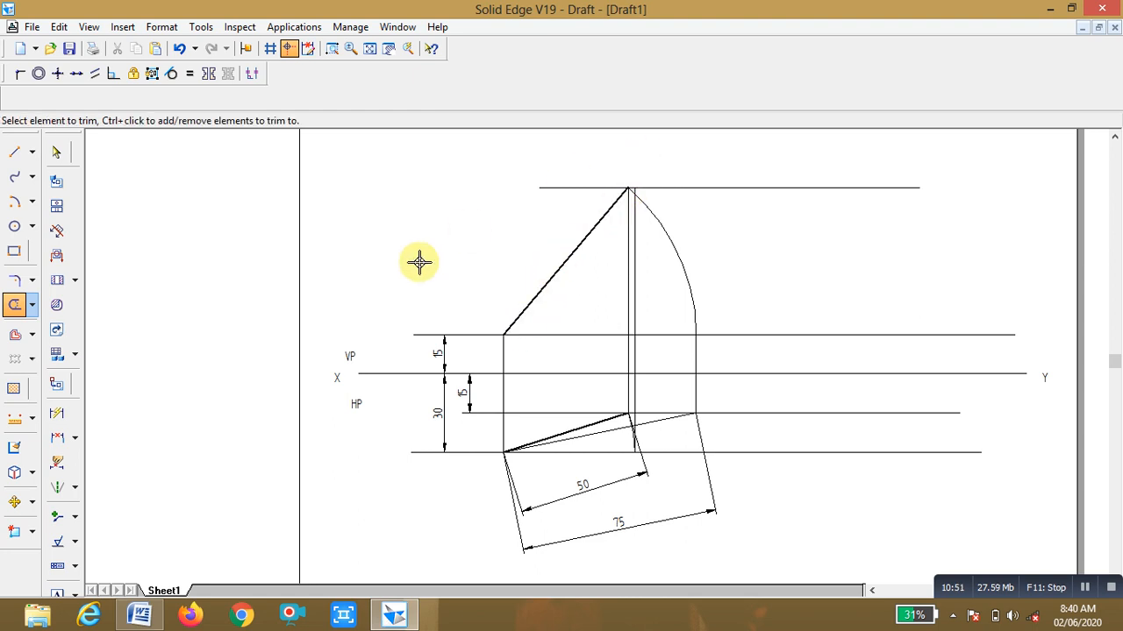
Draw a thin line from the first projector's upper end to the new projector's upper end and dimension its length
left_click(19, 153)
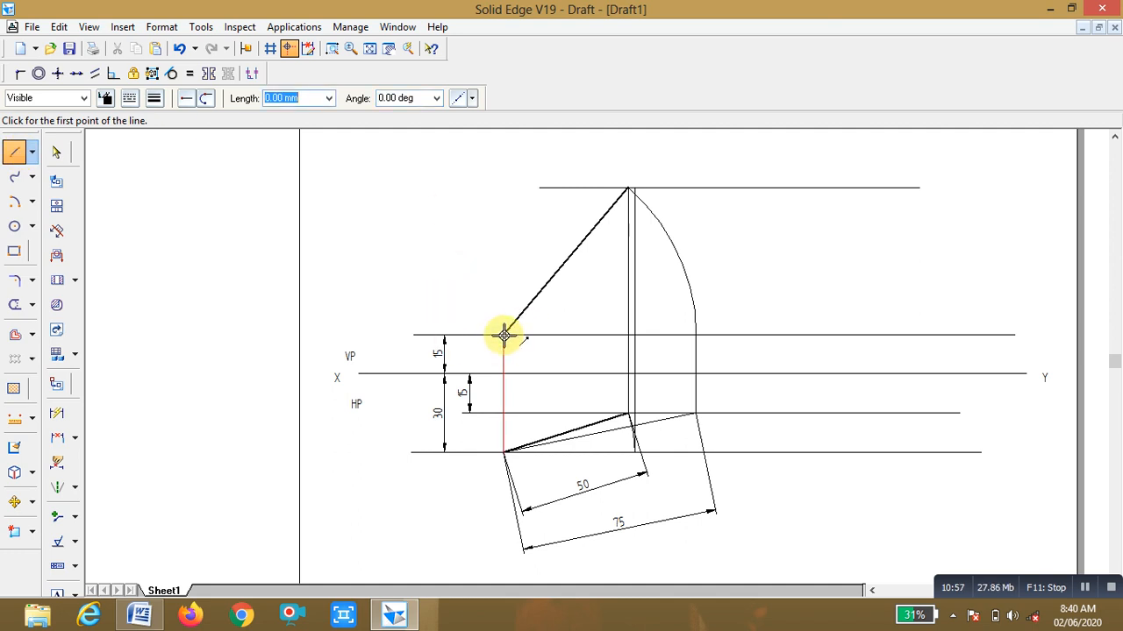
left_click(503, 335)
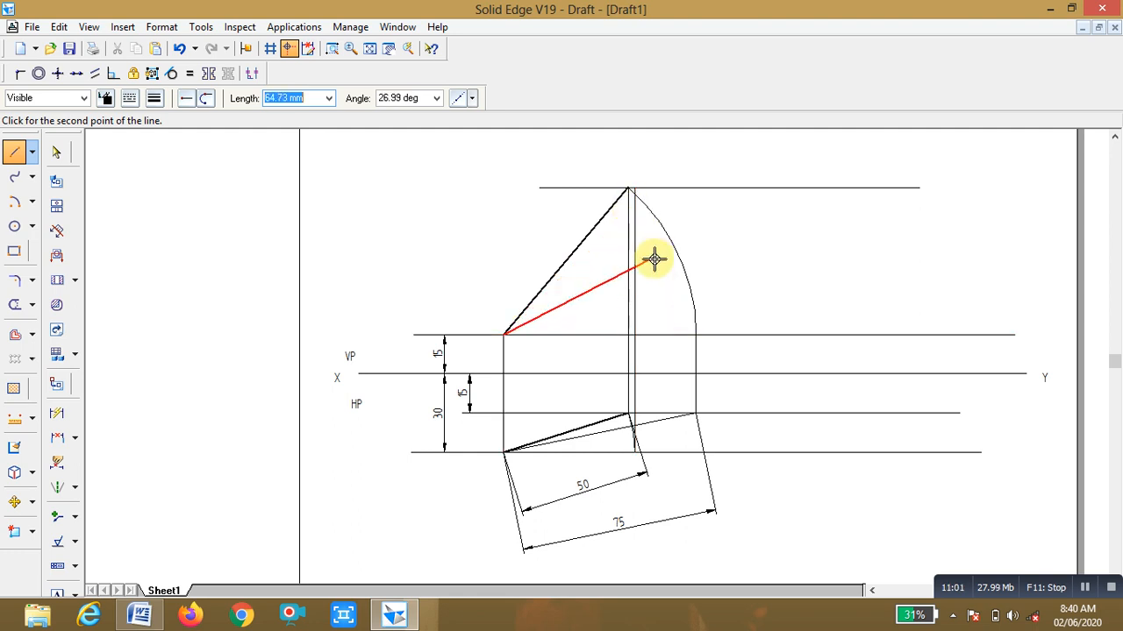
left_click(634, 187)
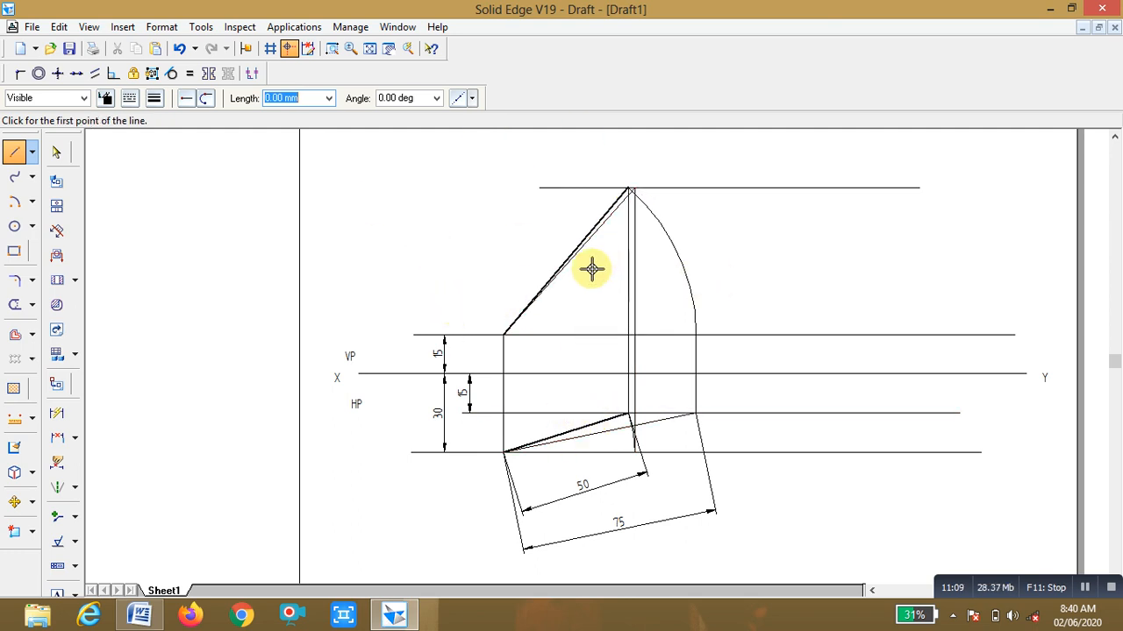
left_click(57, 415)
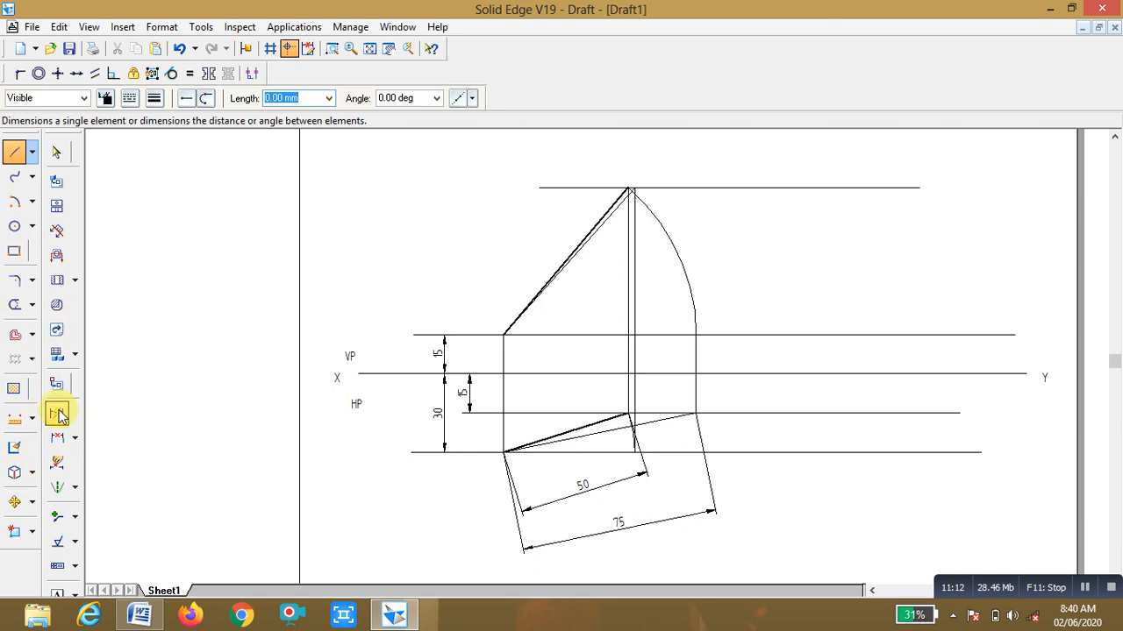
left_click(596, 230)
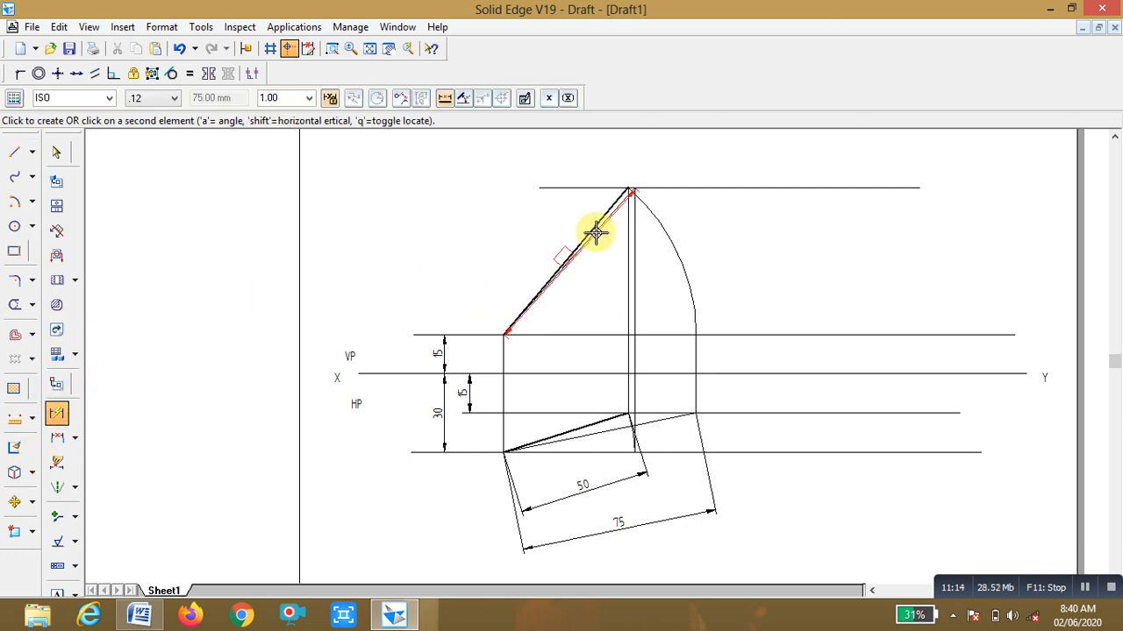
left_click(509, 219)
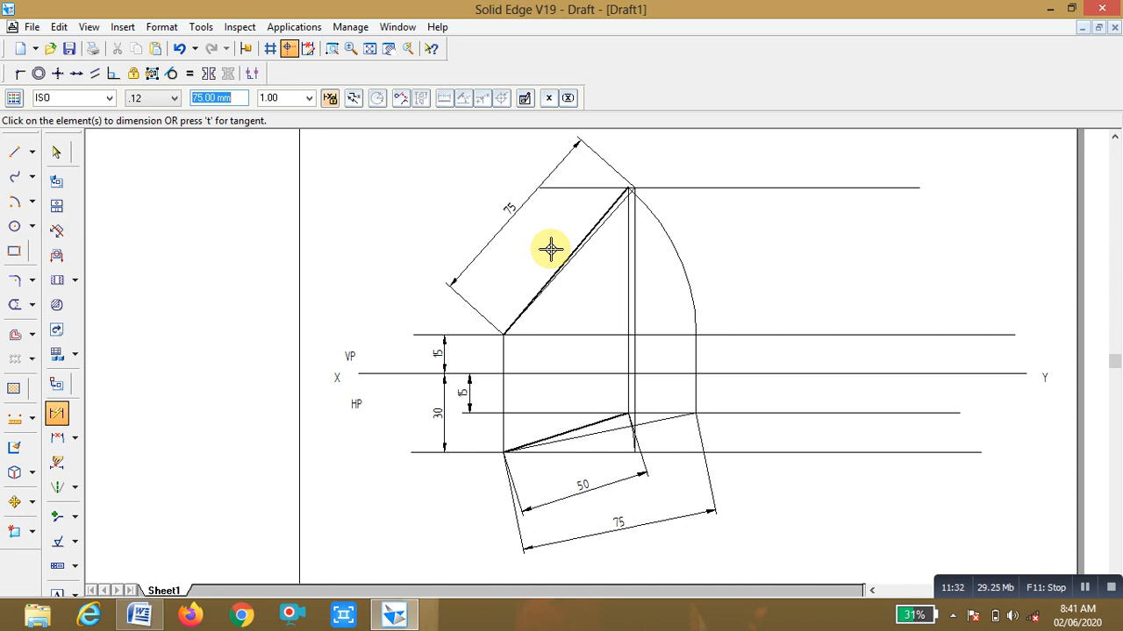
Label the top view points p, q, q1 and q2 and the front view points p', q', q1' and q2'
left_click(76, 594)
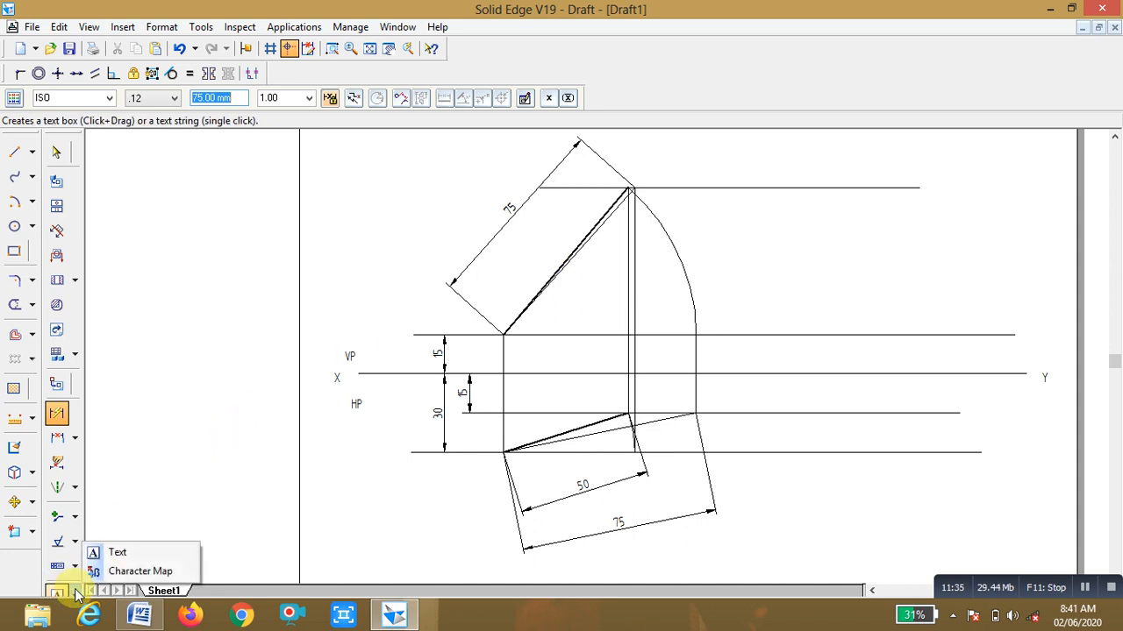
left_click(117, 553)
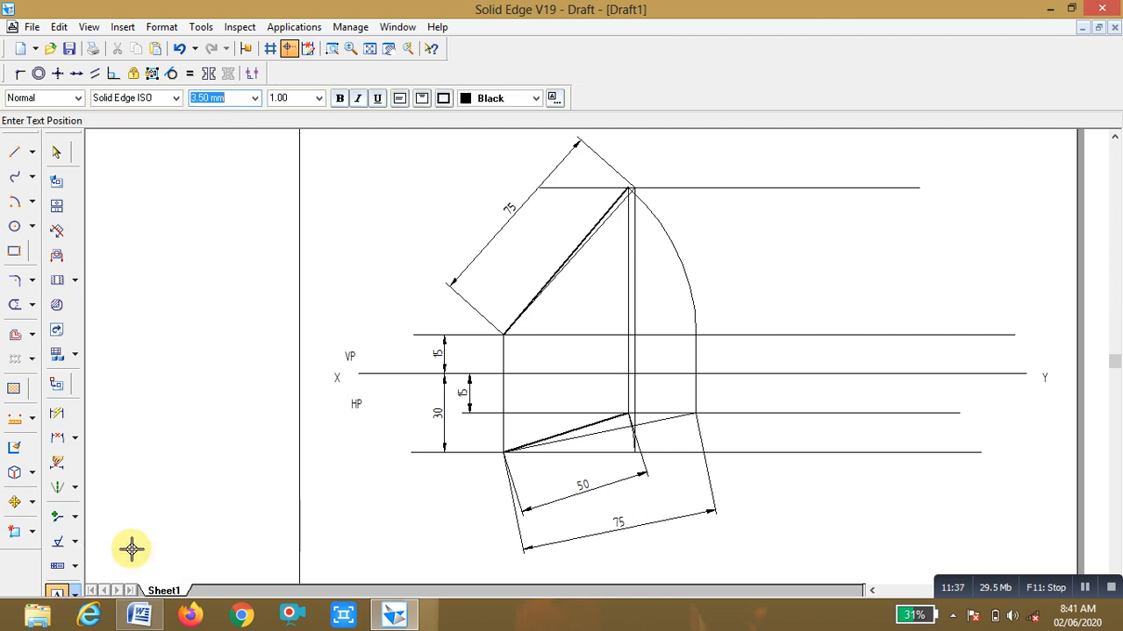
left_click(495, 470)
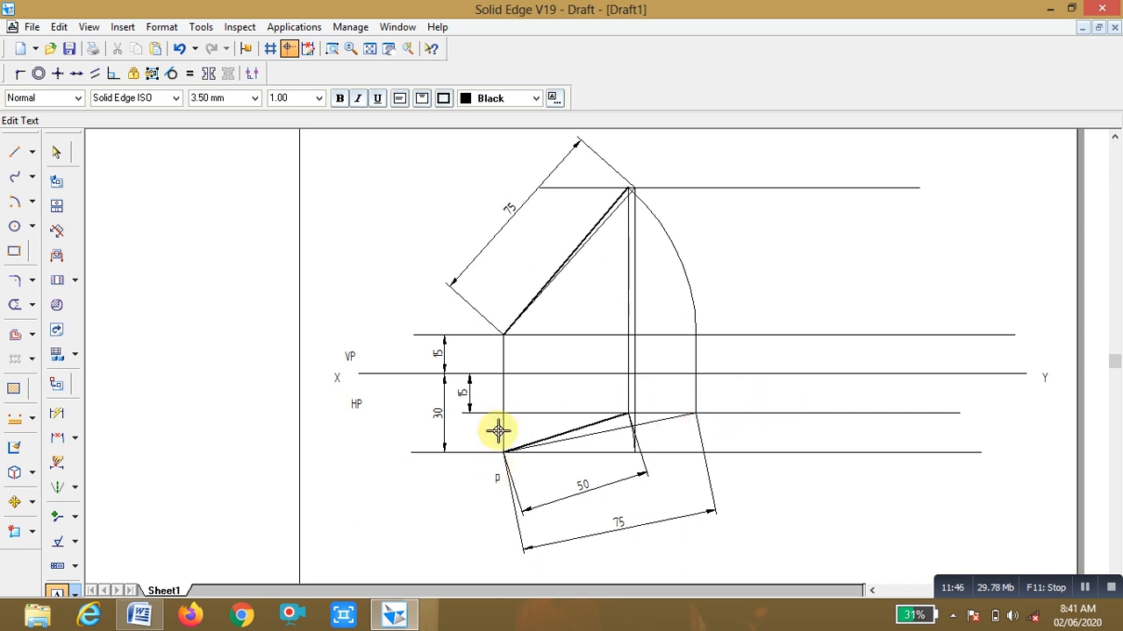
key("Escape")
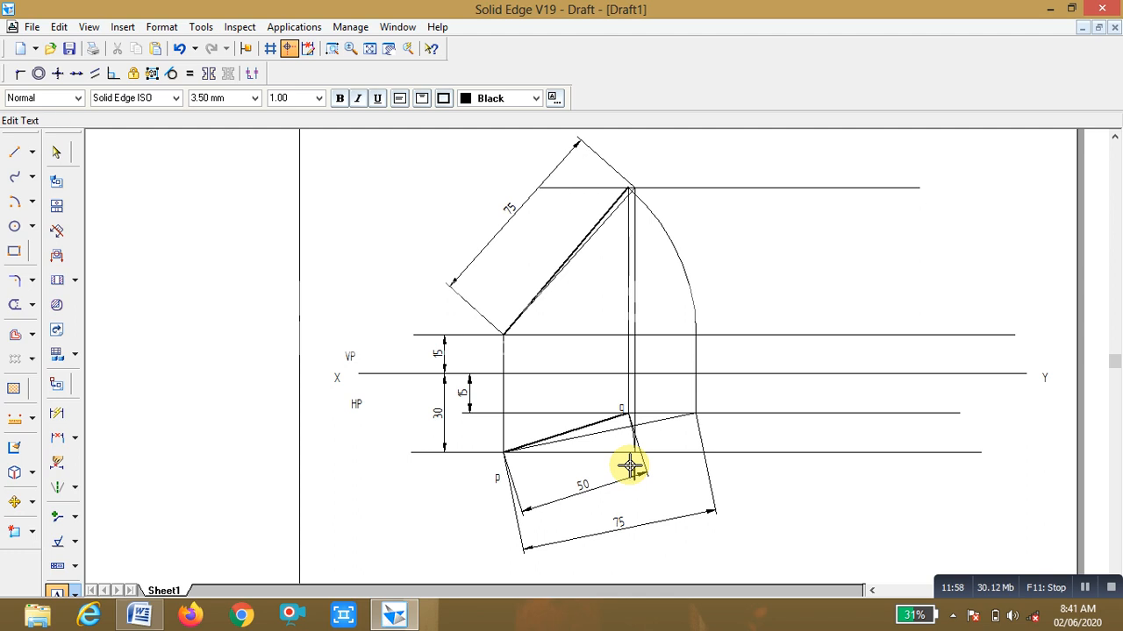
type("q")
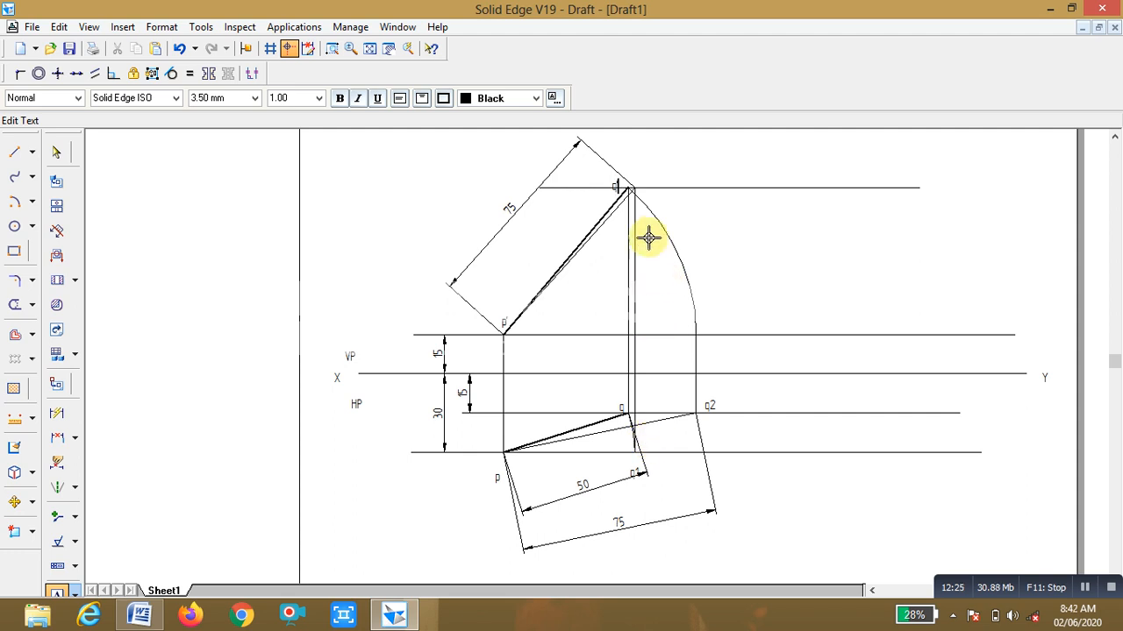
left_click(637, 172)
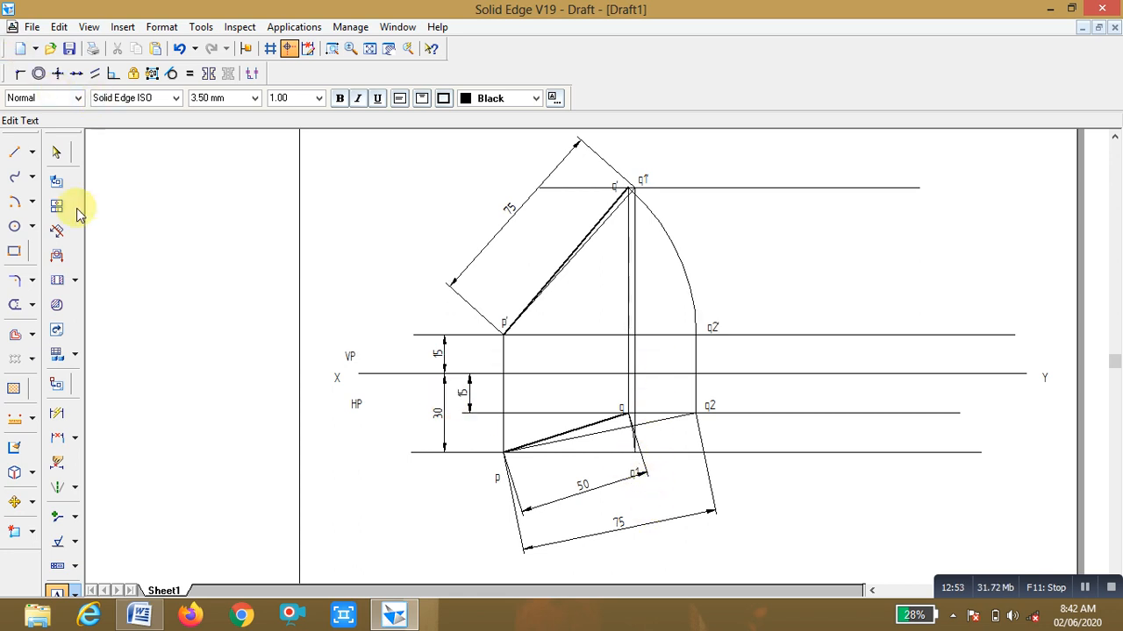
Move the labels q1, q and q' slightly so they sit clear of the lines and dimensions
left_click(57, 155)
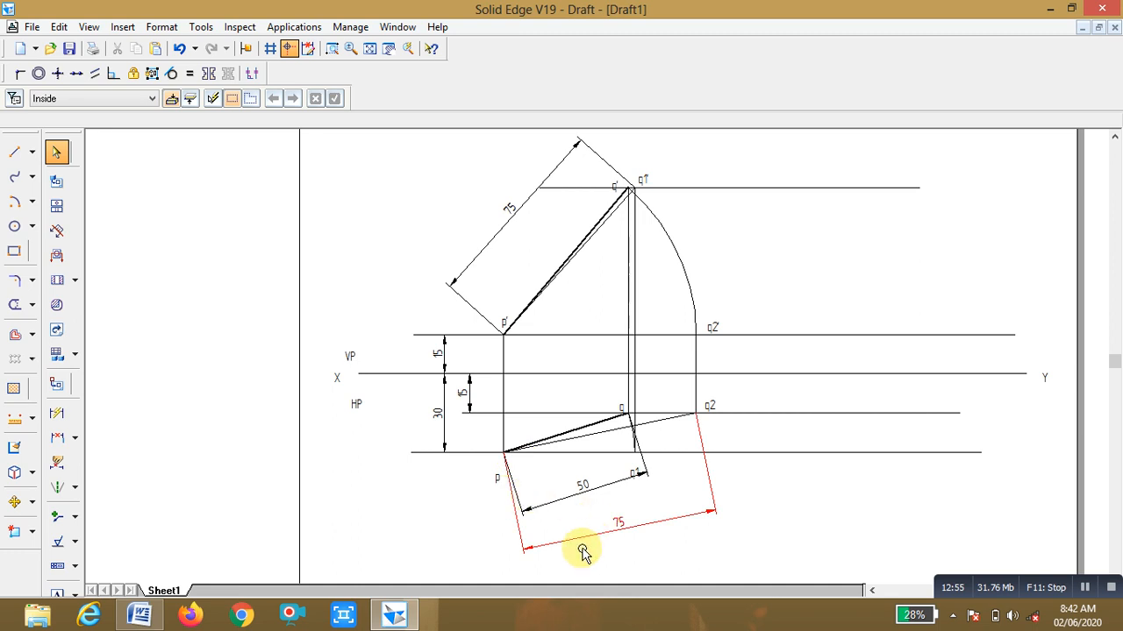
left_click(628, 465)
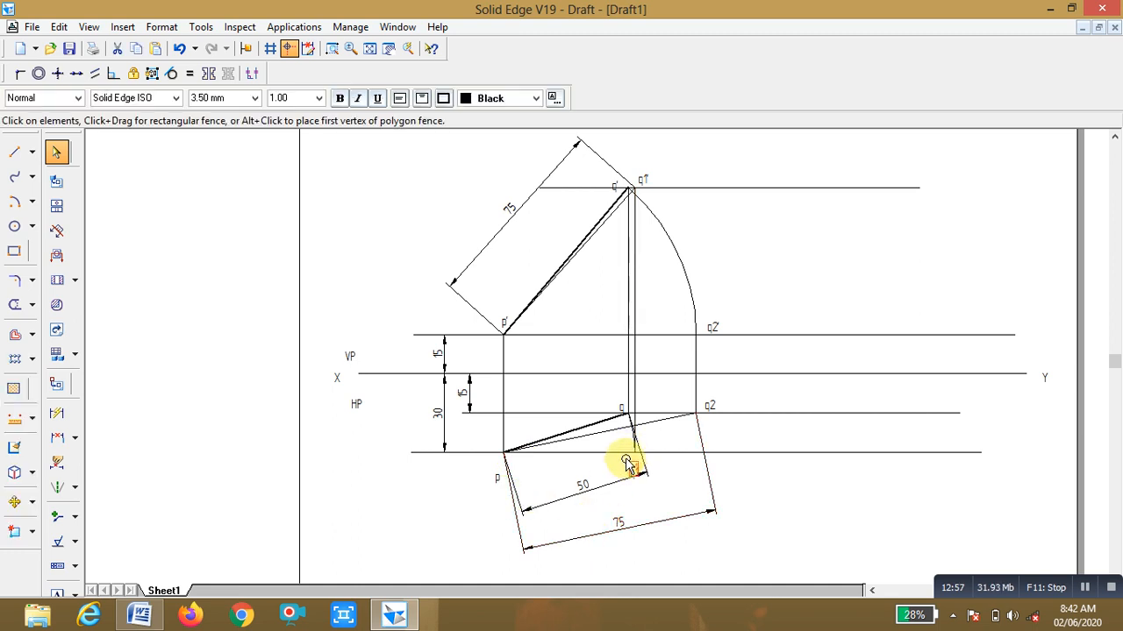
left_click(787, 502)
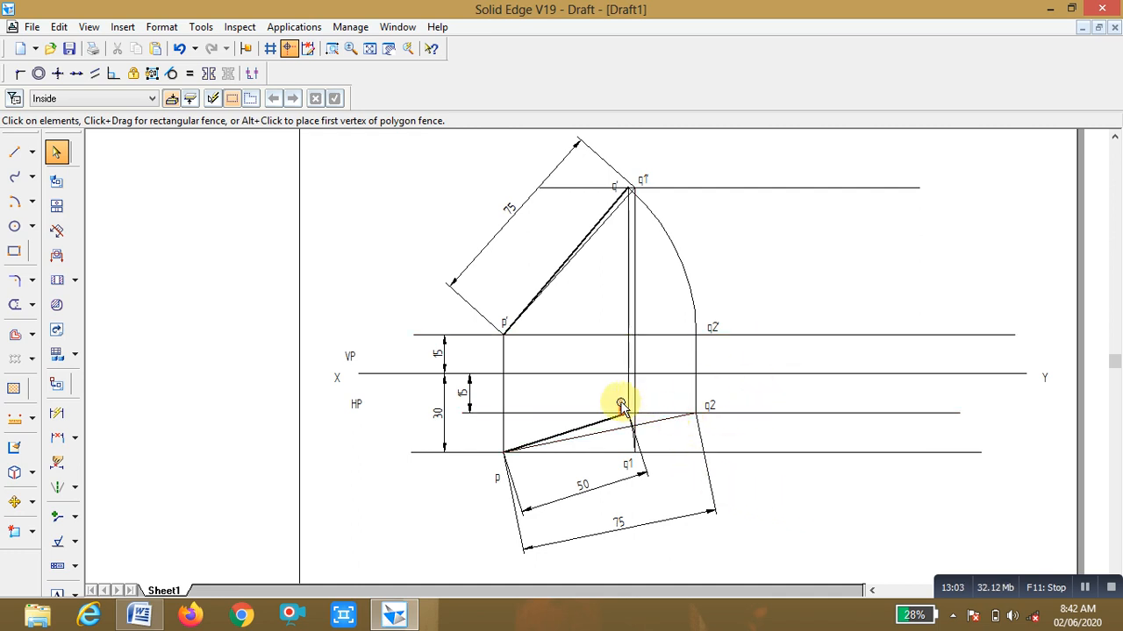
left_click(621, 401)
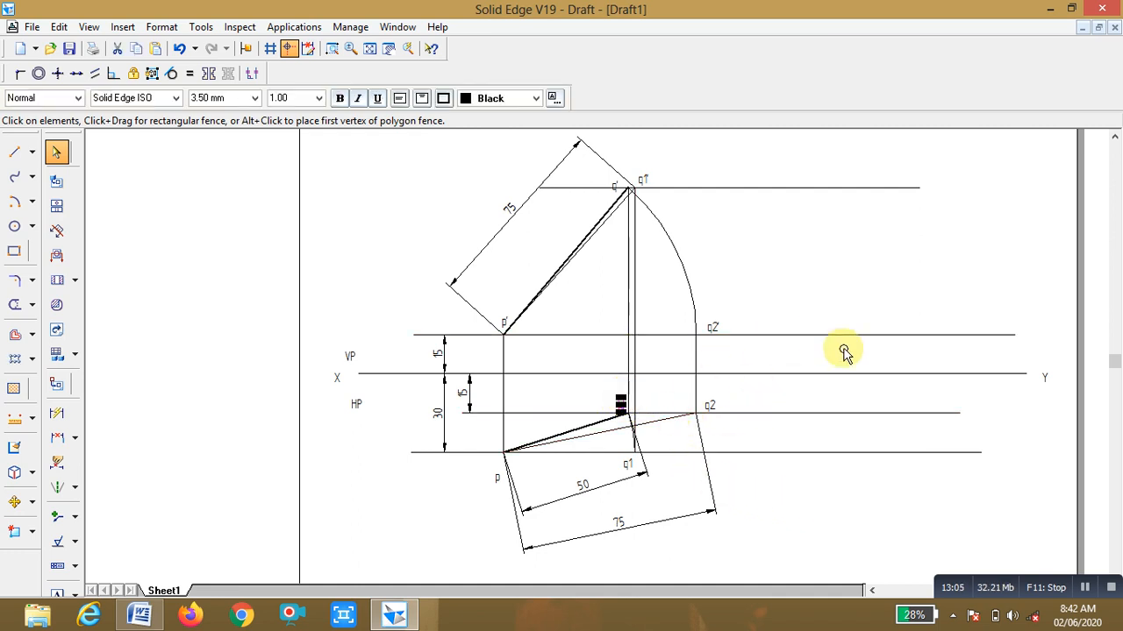
left_click(800, 355)
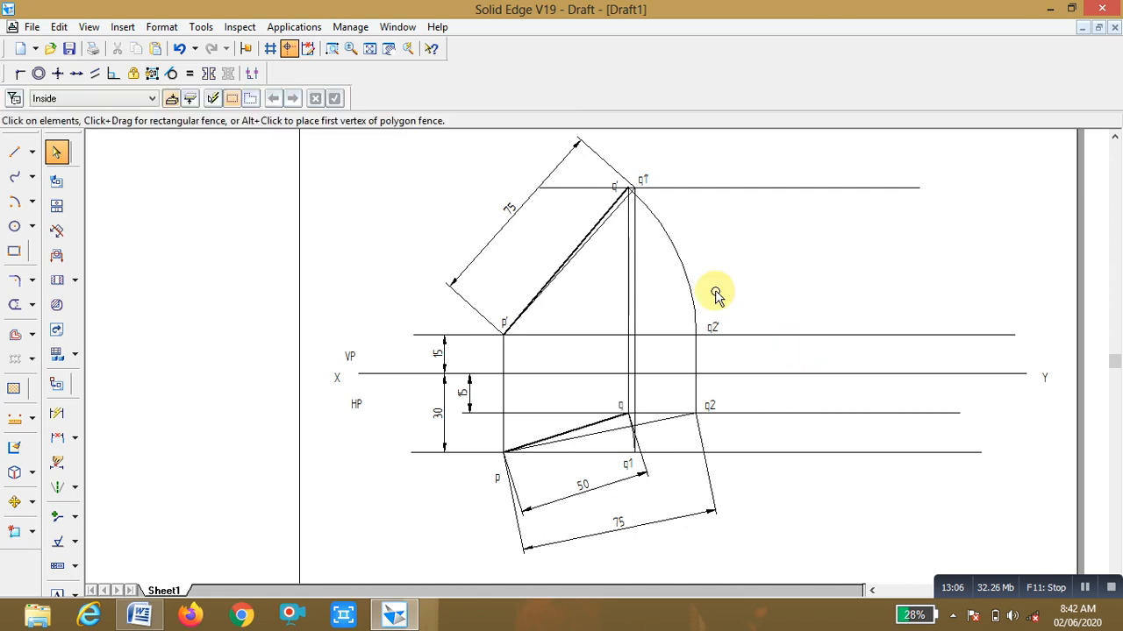
left_click(611, 174)
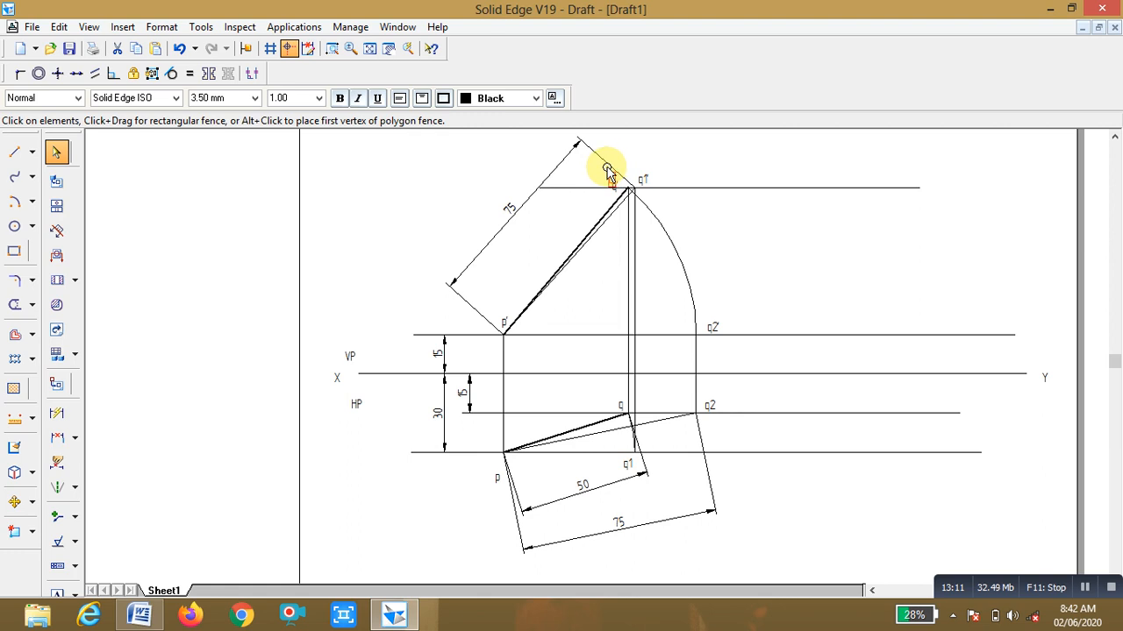
left_click(727, 185)
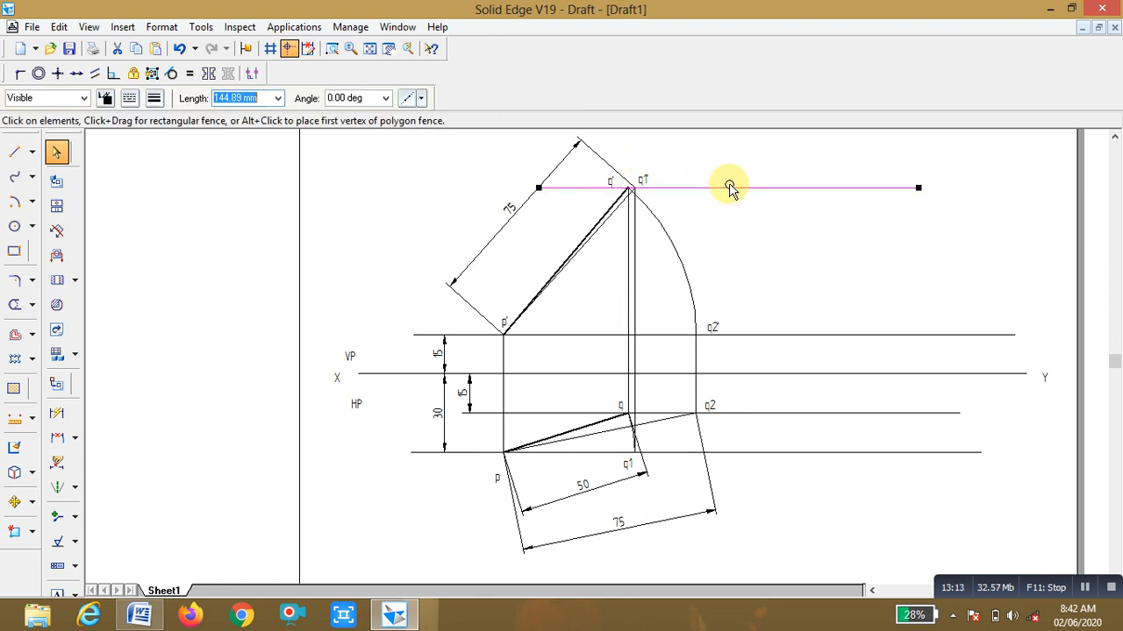
left_click(744, 220)
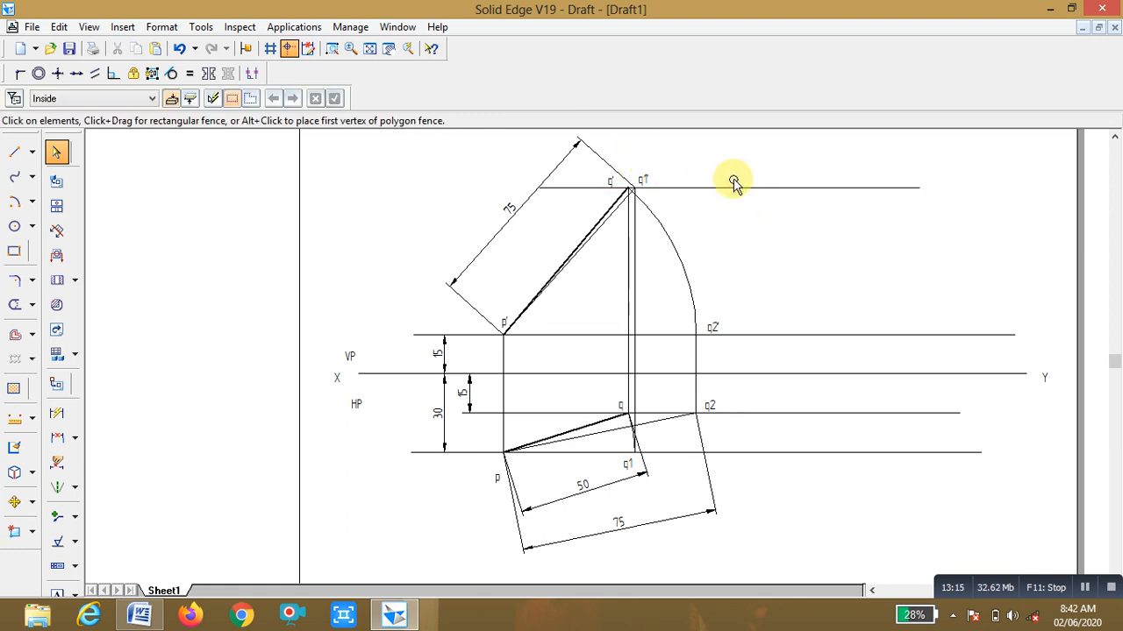
Add the text LOCUS OF Q above the highest horizontal line and below the lowest horizontal line
left_click(57, 590)
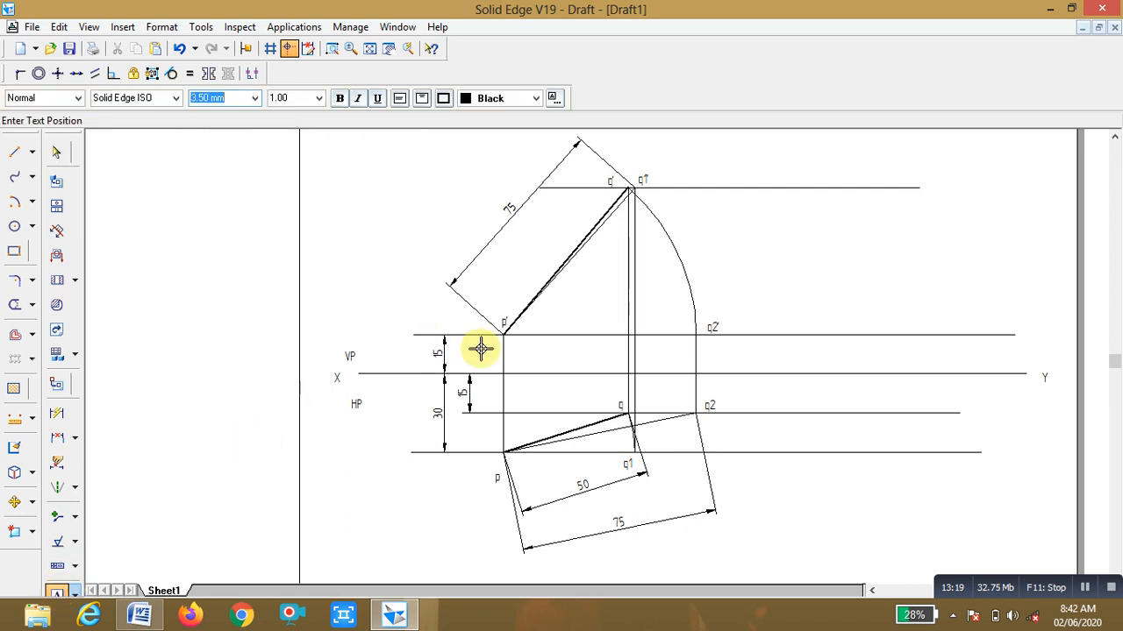
left_click(739, 173)
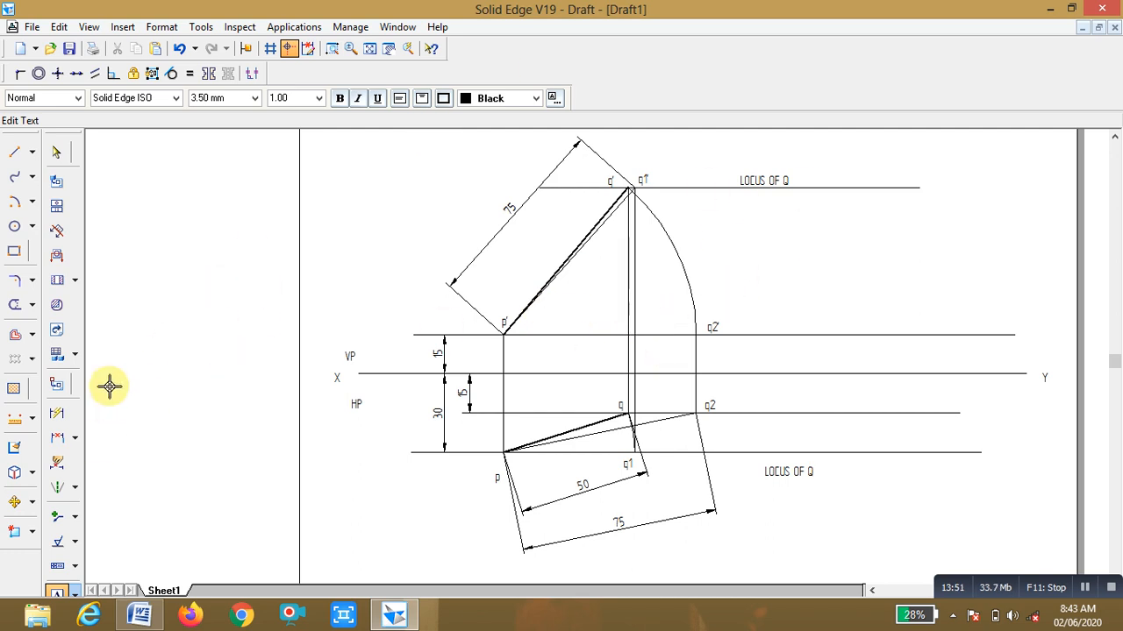
Dimension the angle between the thin line p'q1' and the horizontal line through p'
left_click(75, 438)
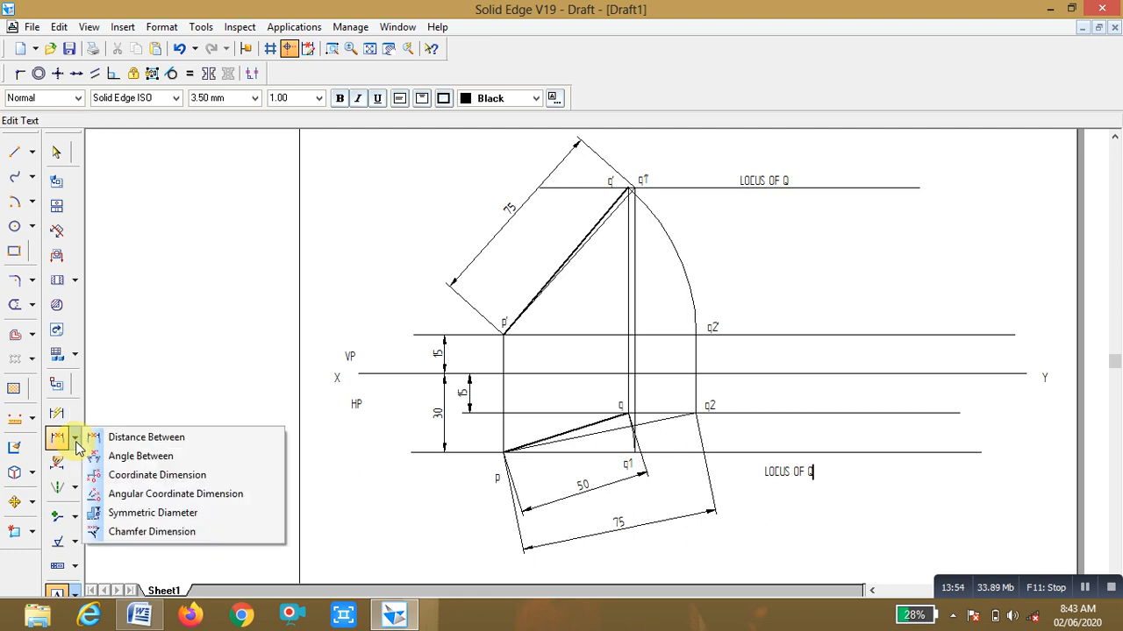
left_click(158, 457)
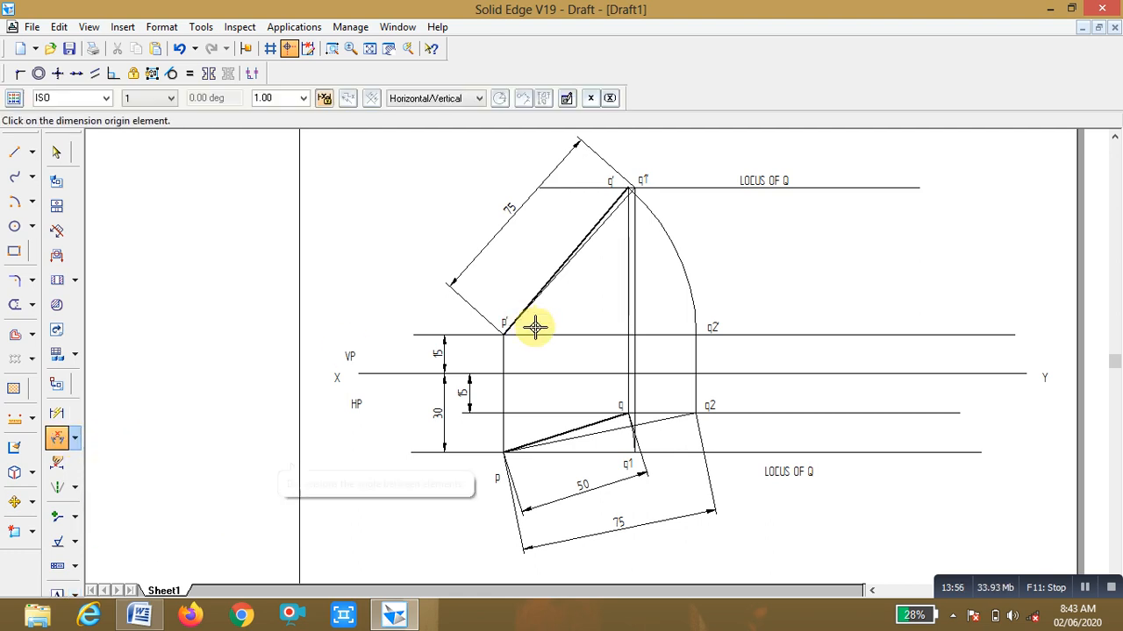
left_click(556, 281)
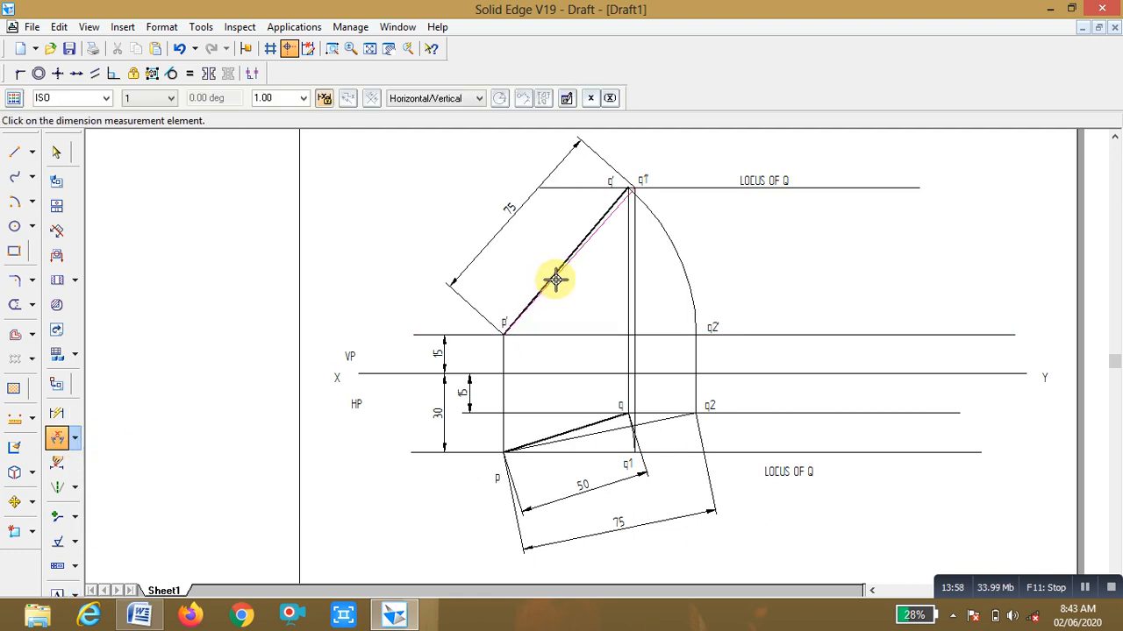
left_click(561, 333)
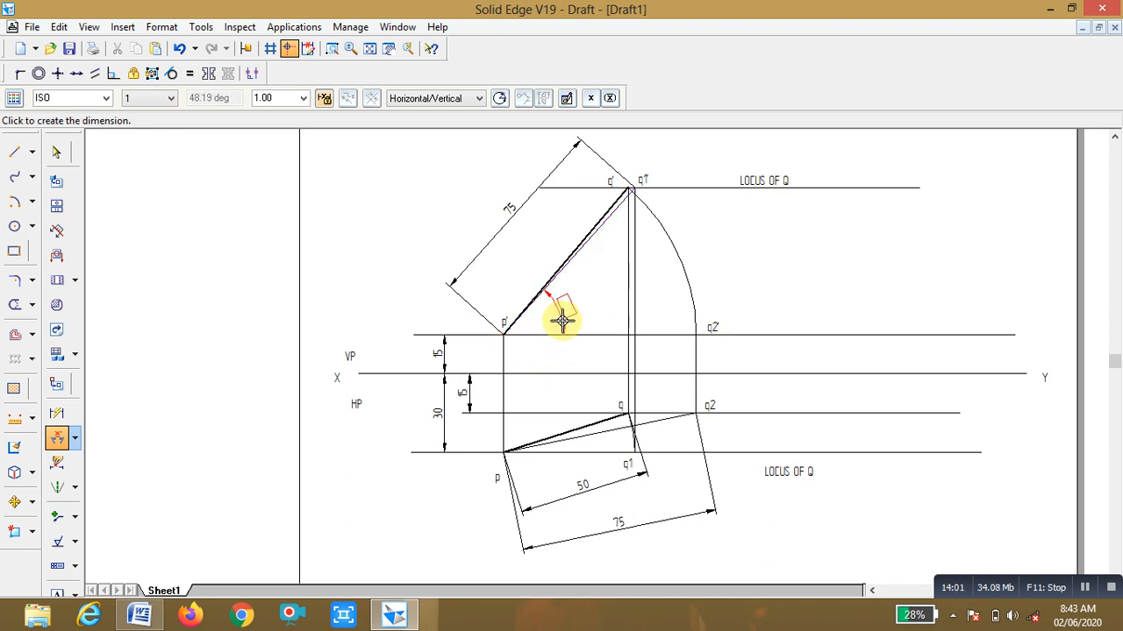
left_click(563, 322)
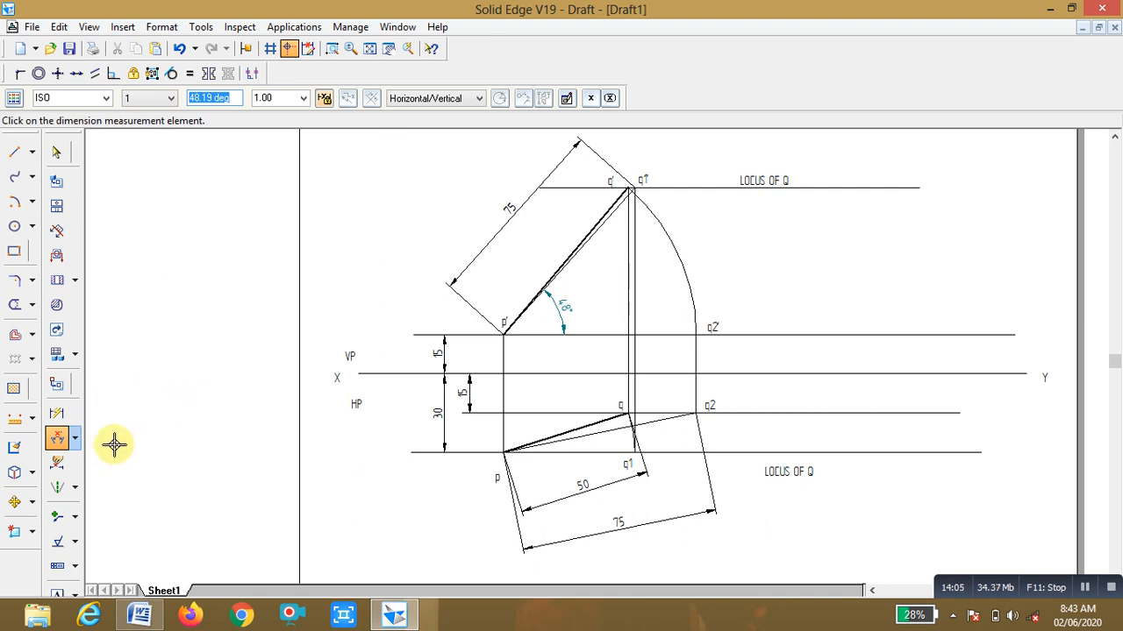
Dimension the angle between the thin top view line pq2 and the horizontal line through p
left_click(61, 440)
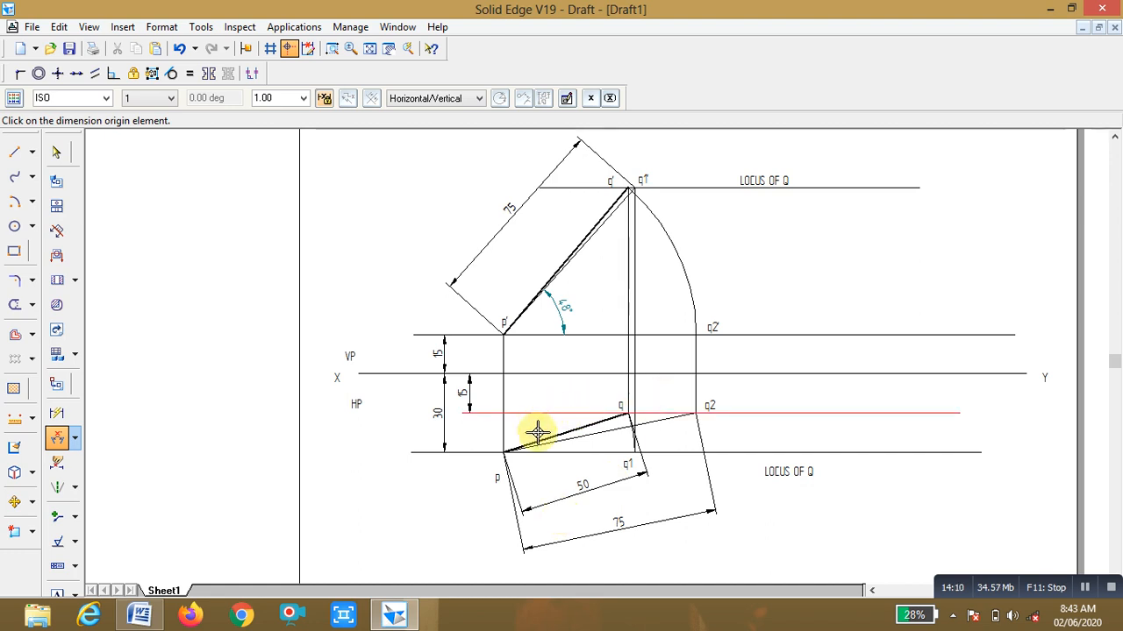
left_click(574, 433)
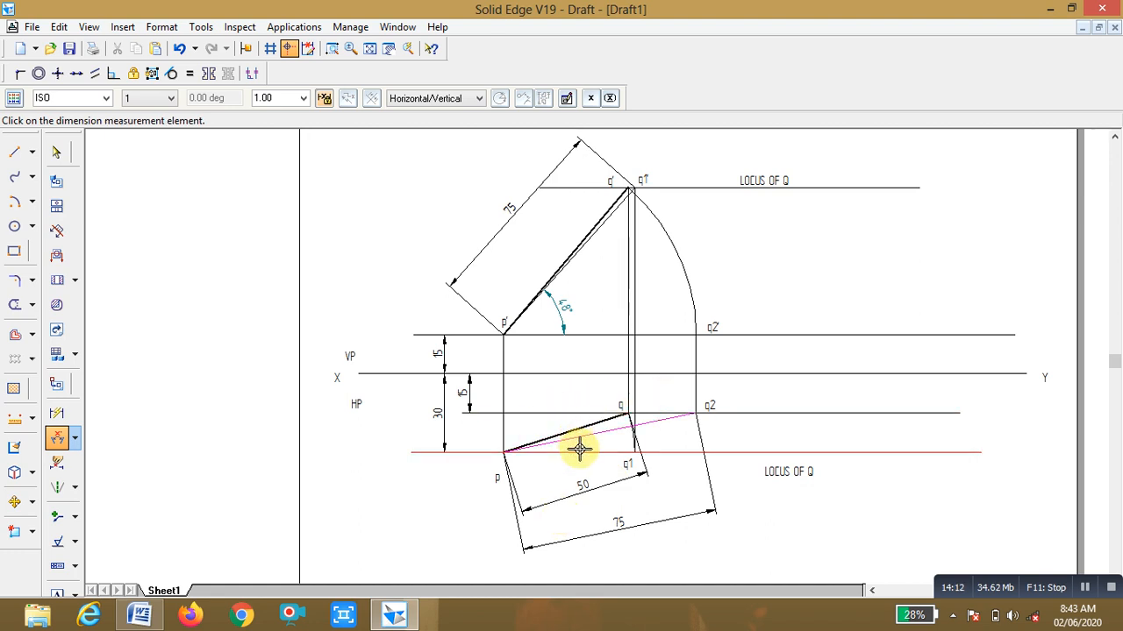
left_click(580, 453)
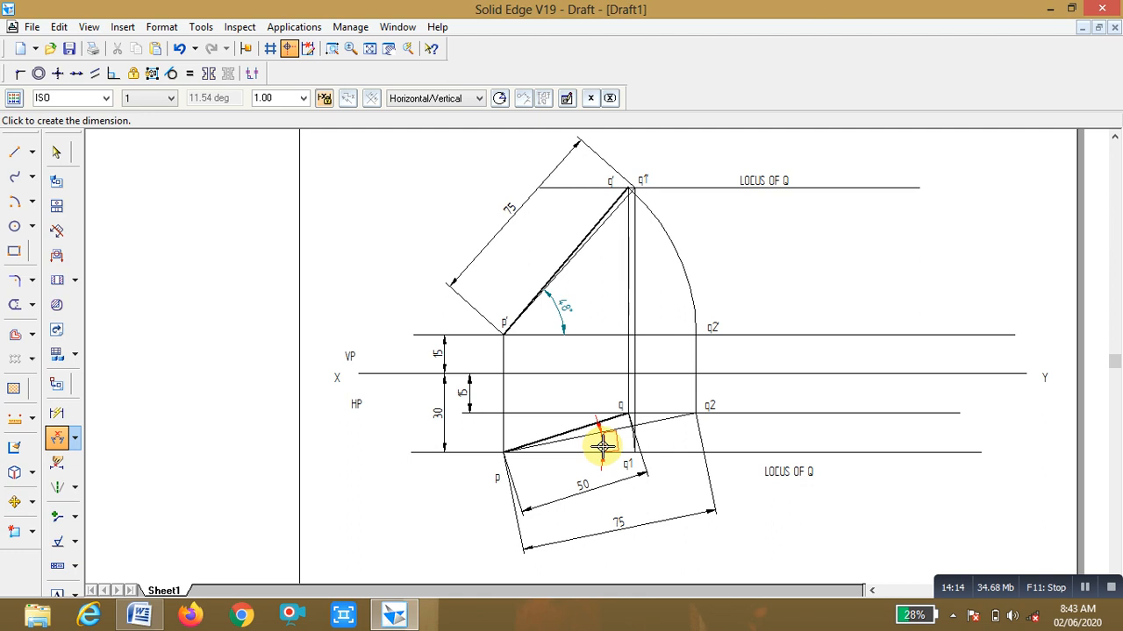
left_click(602, 448)
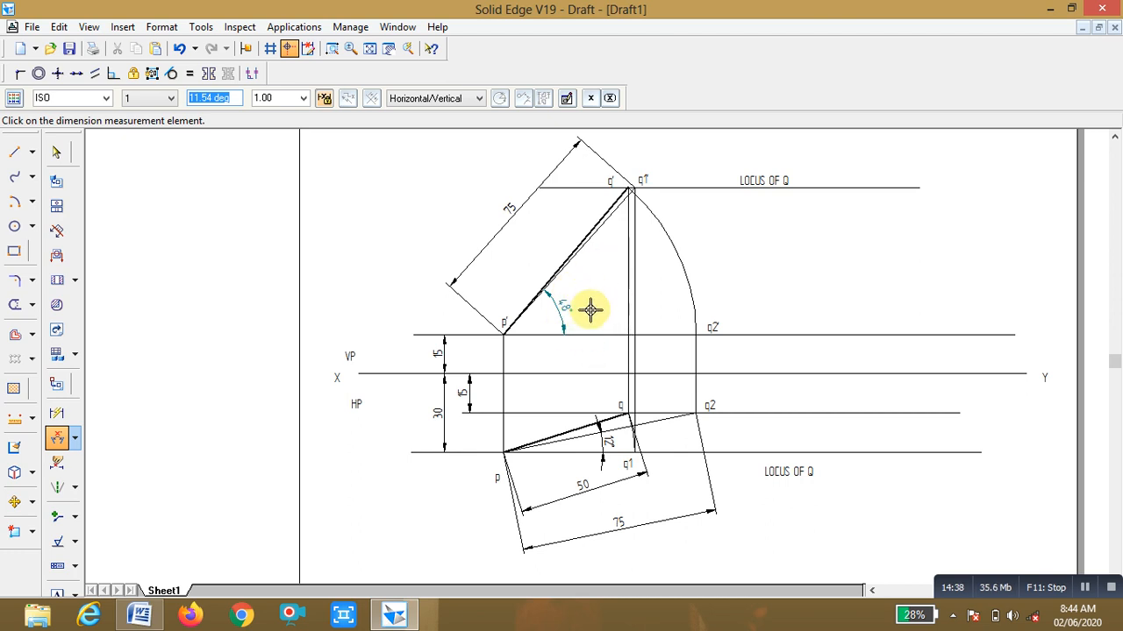
left_click(607, 454)
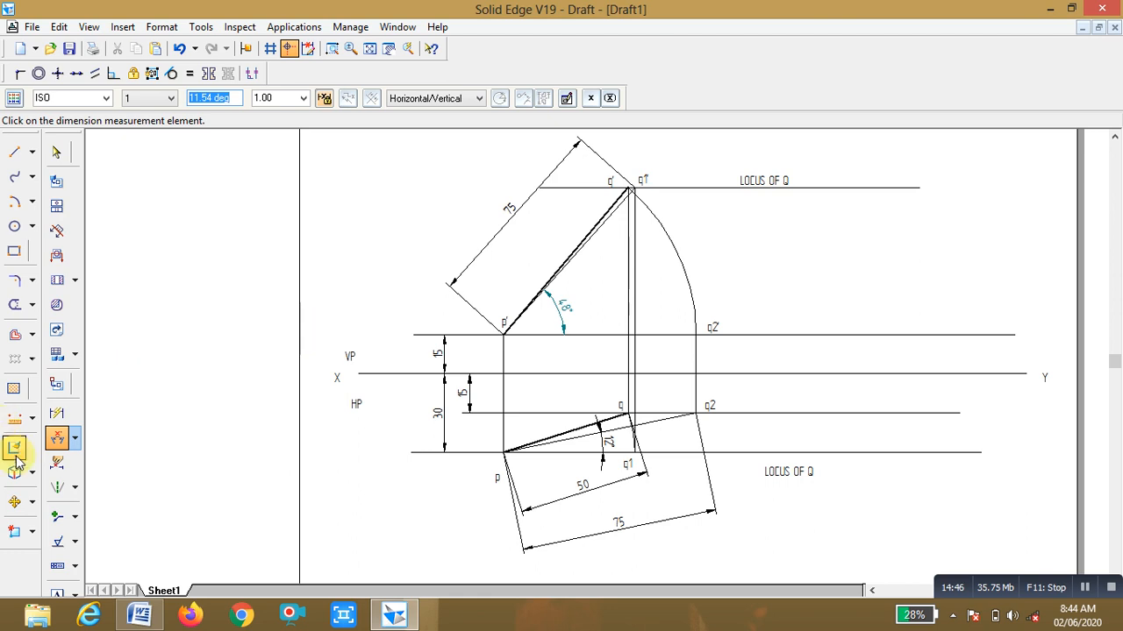
left_click(57, 437)
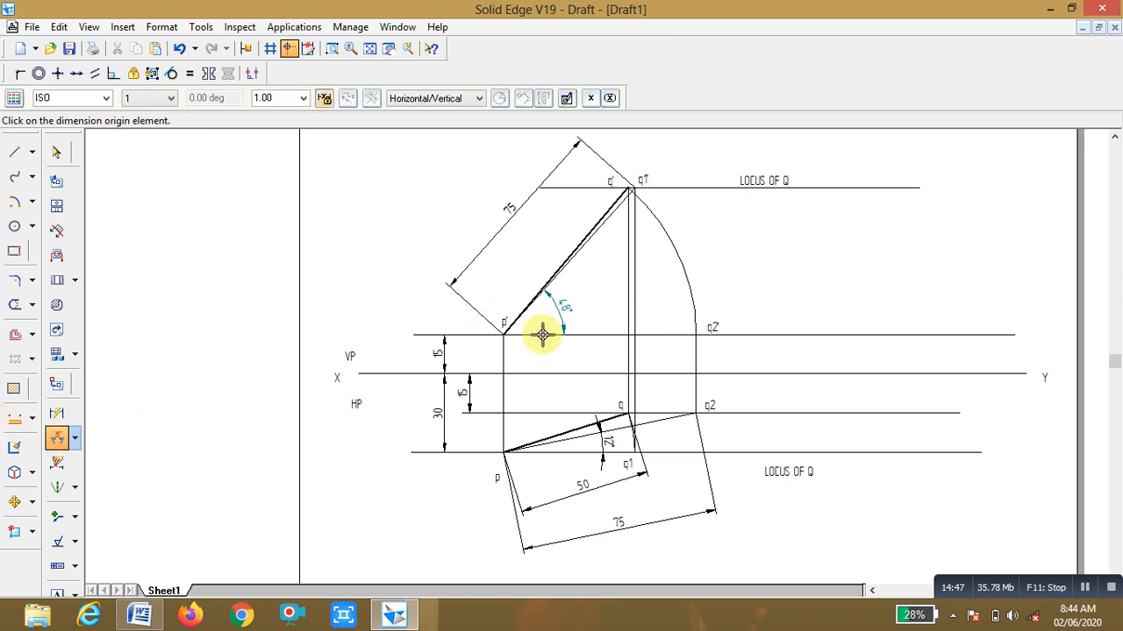
left_click(571, 249)
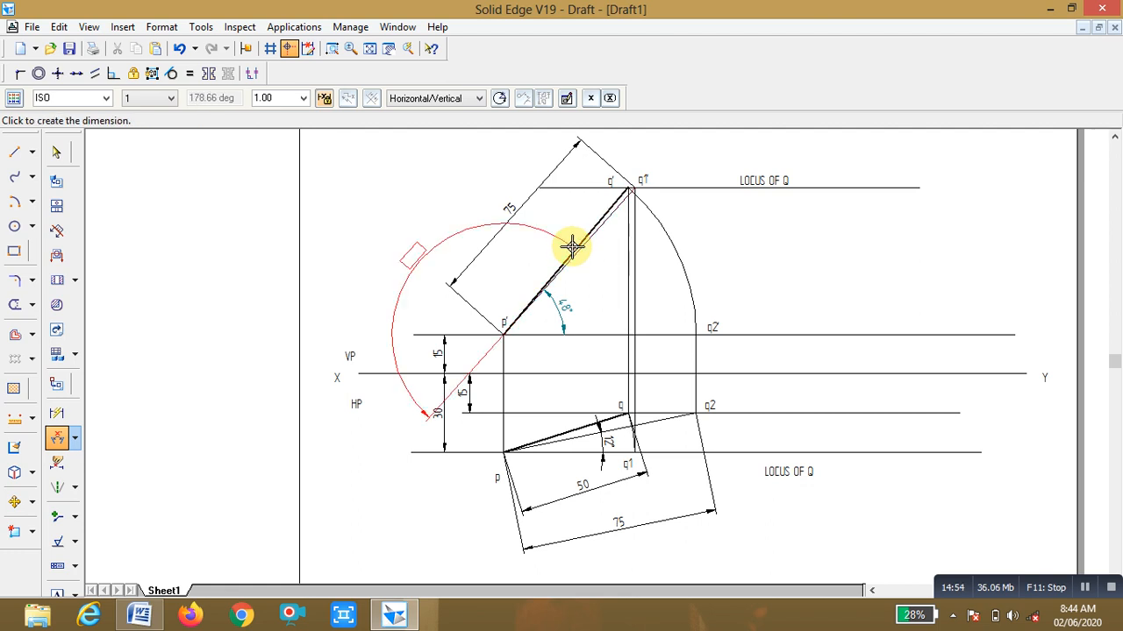
key("Escape")
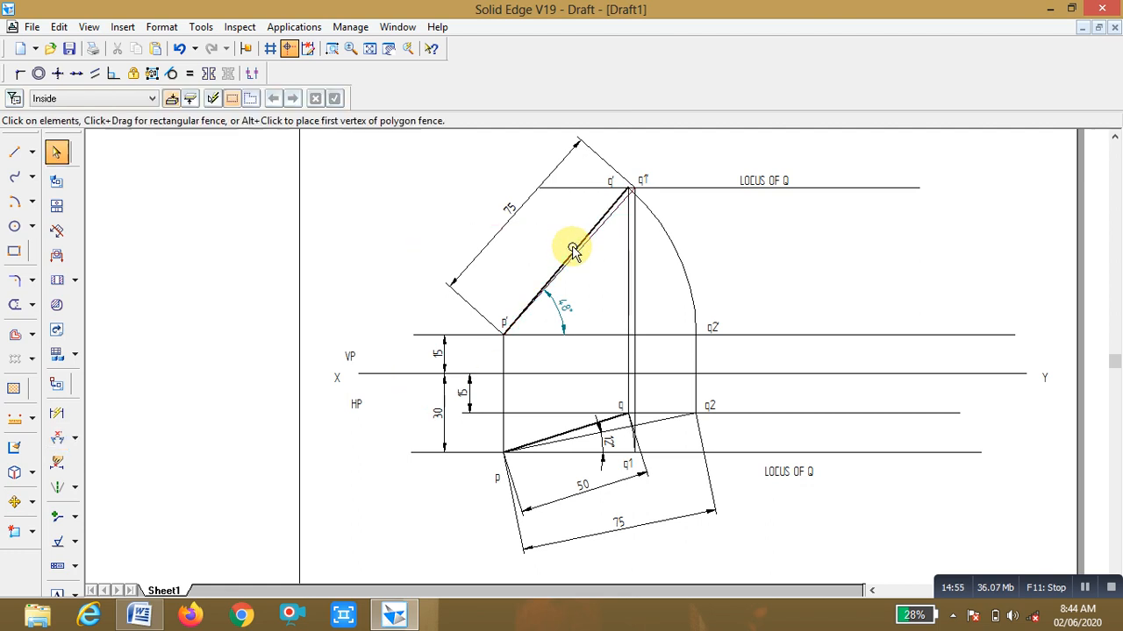
Dimension the angle between the thick front view line p'q' and the horizontal line through p', outside the existing angle dimension
left_click(59, 441)
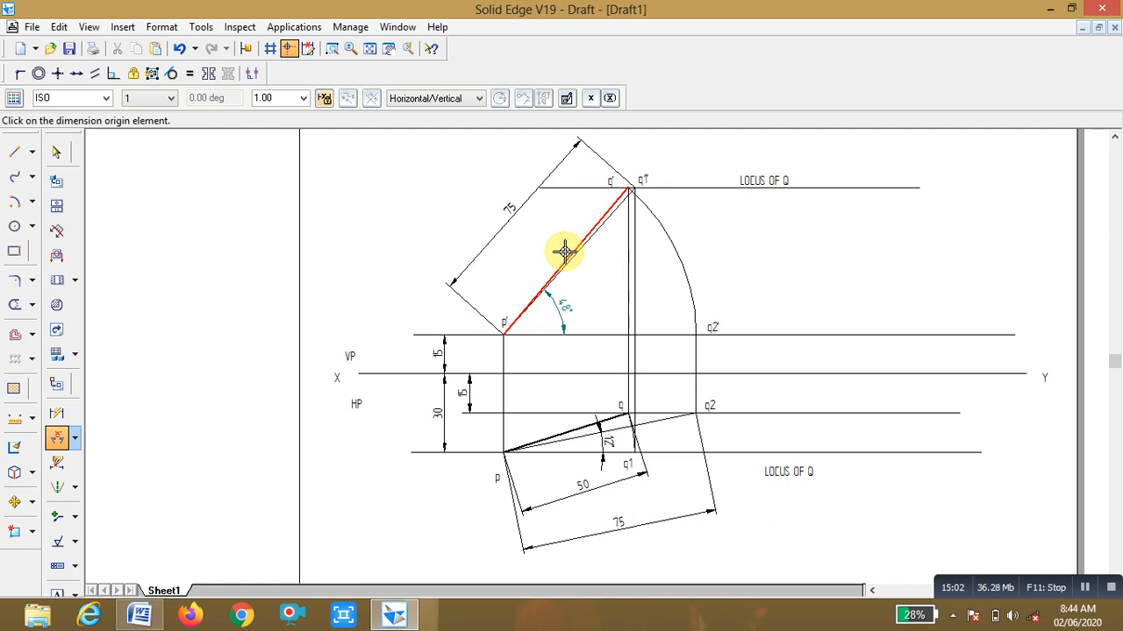
left_click(564, 253)
left_click(584, 334)
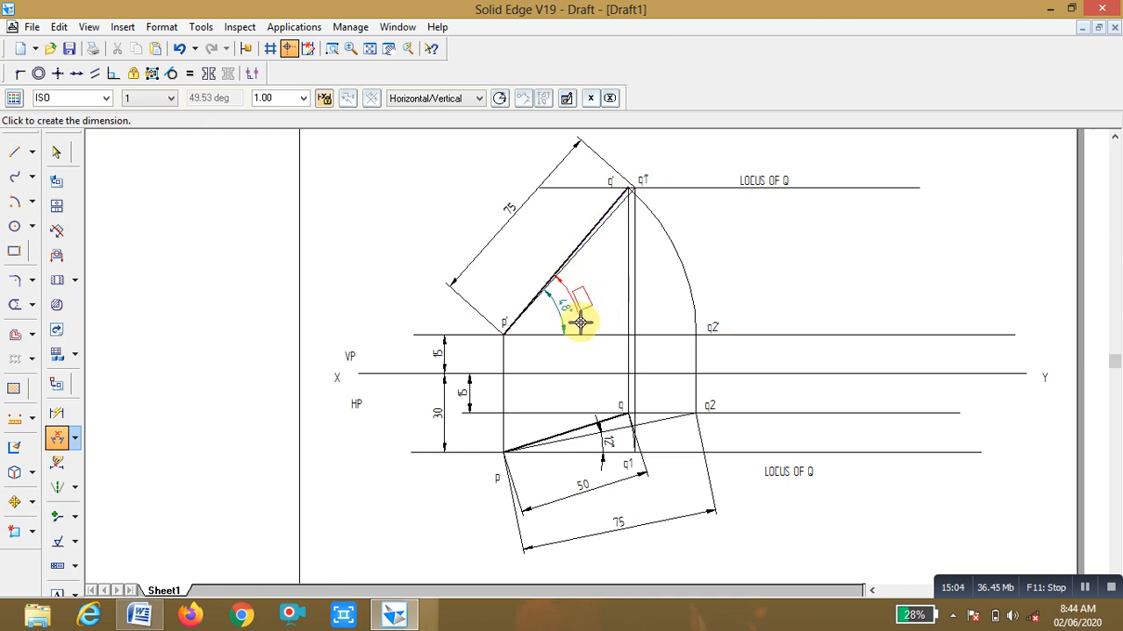
left_click(581, 323)
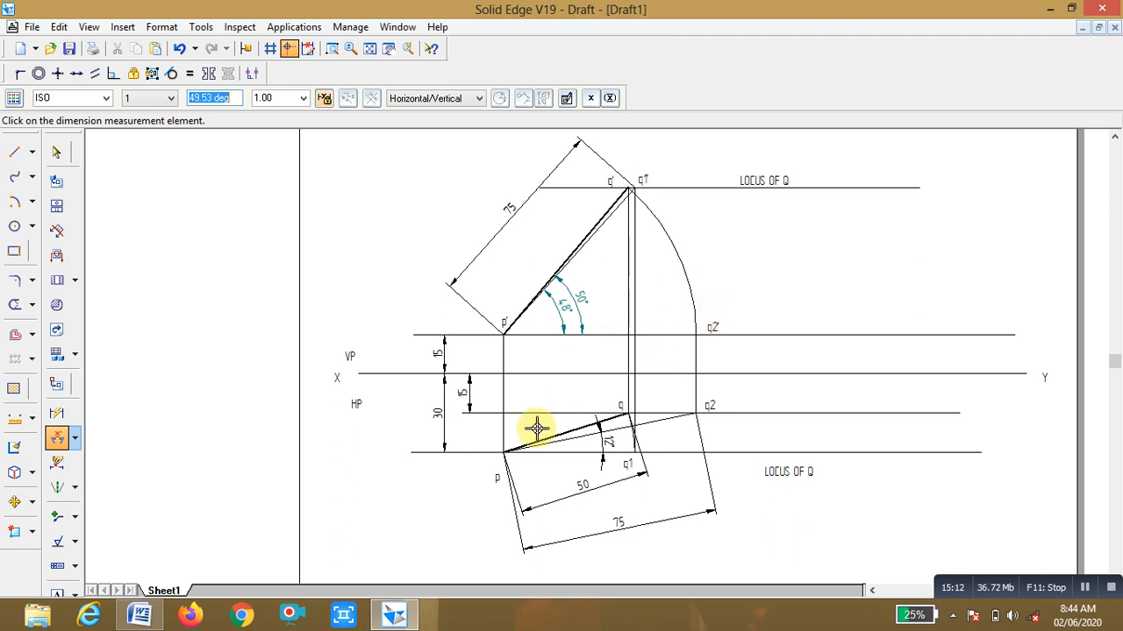
left_click(570, 430)
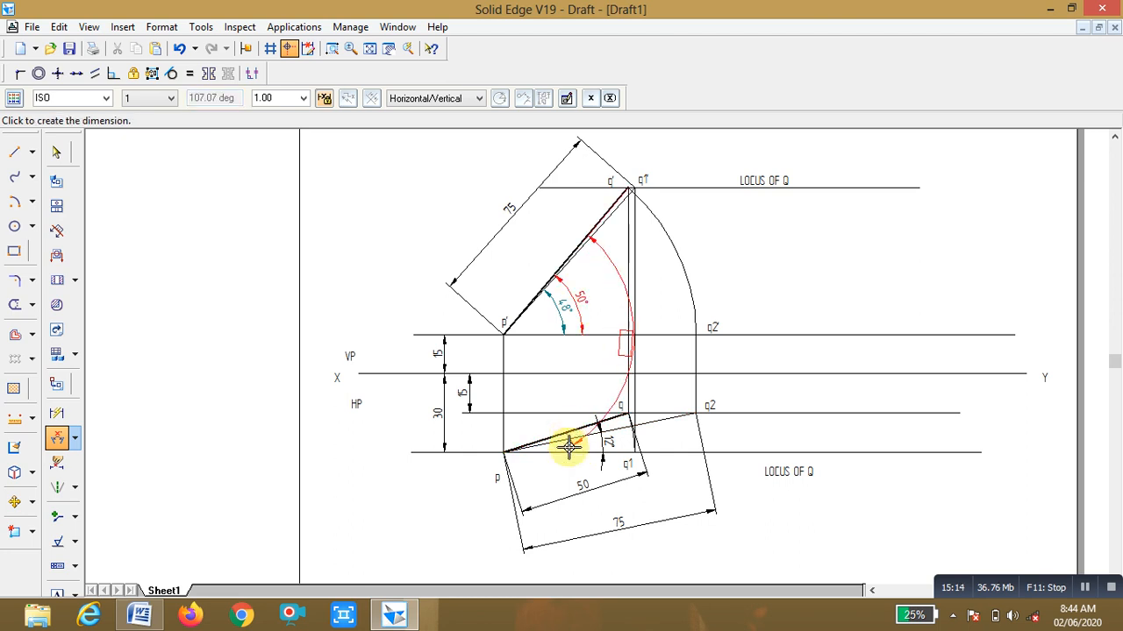
key("Escape")
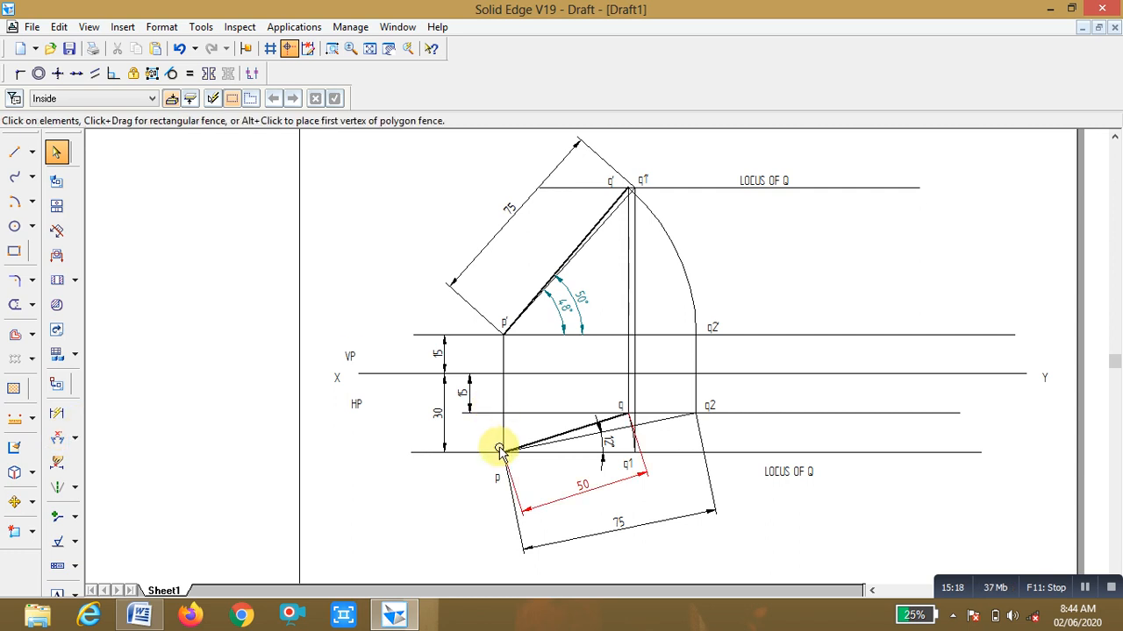
left_click(561, 434)
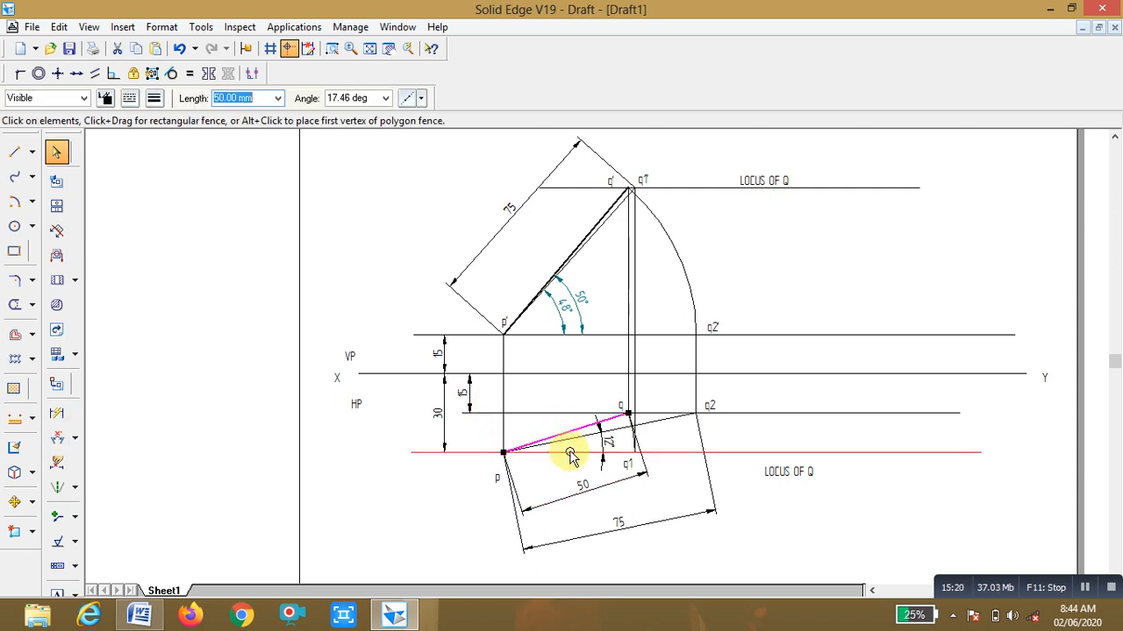
left_click(58, 443)
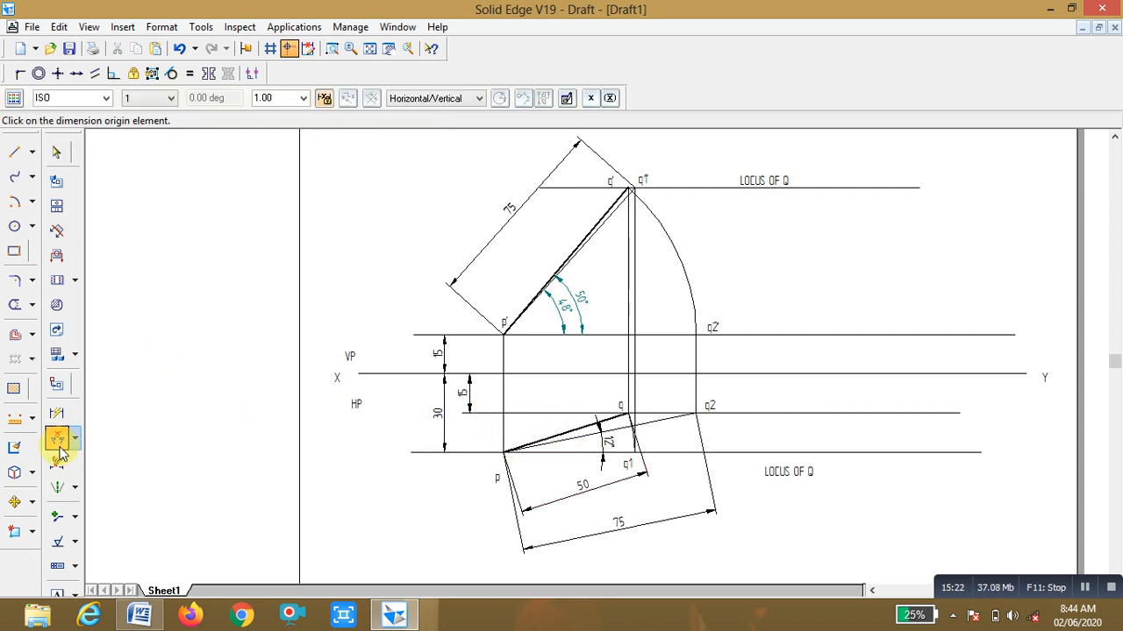
left_click(564, 430)
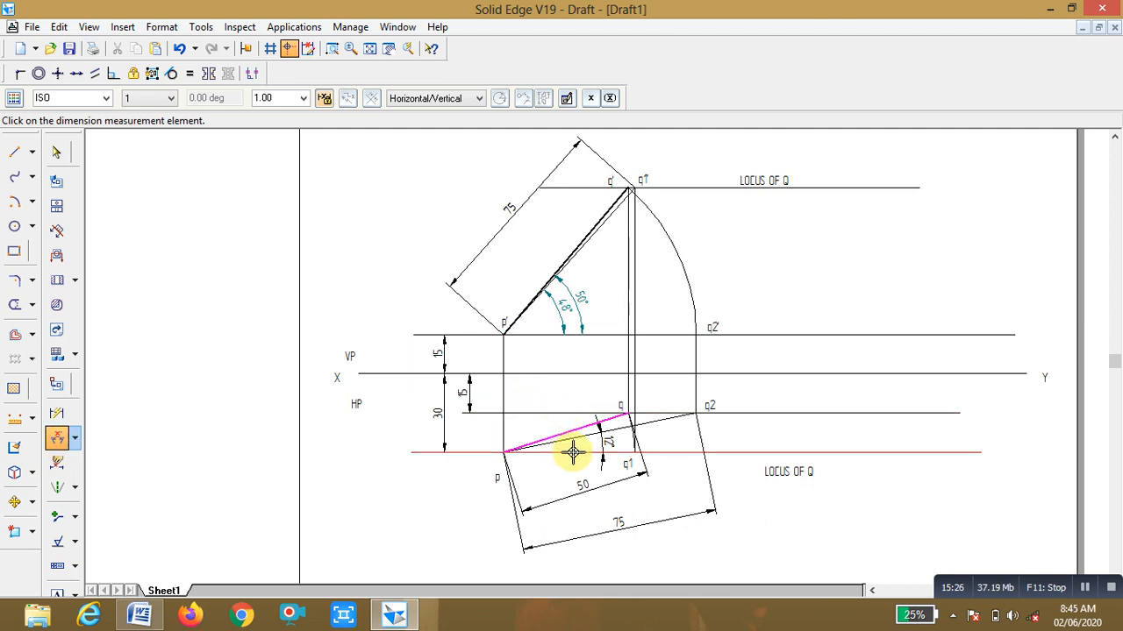
left_click(571, 452)
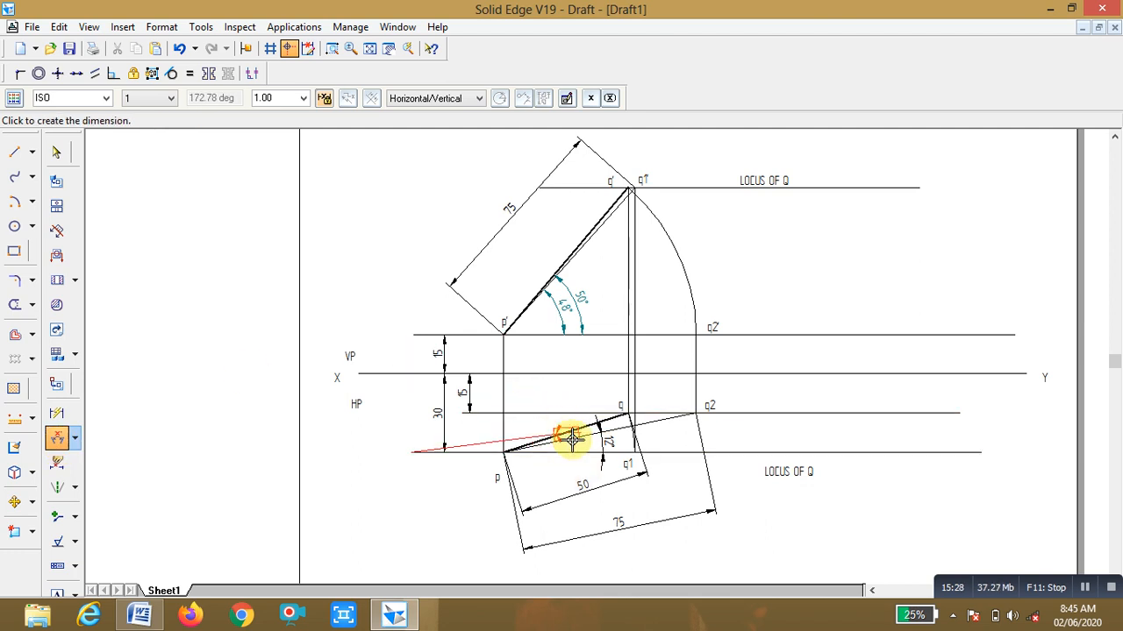
left_click(572, 439)
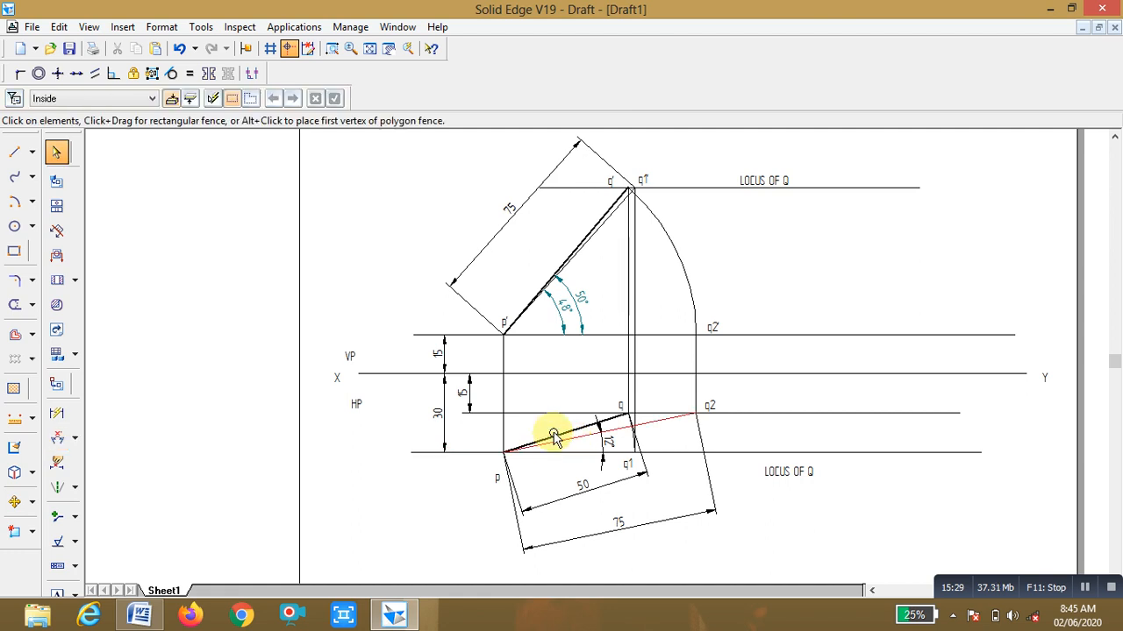
Dimension the angle between the thick top view line pq and the horizontal line through p, inside the existing angle dimension
left_click(57, 441)
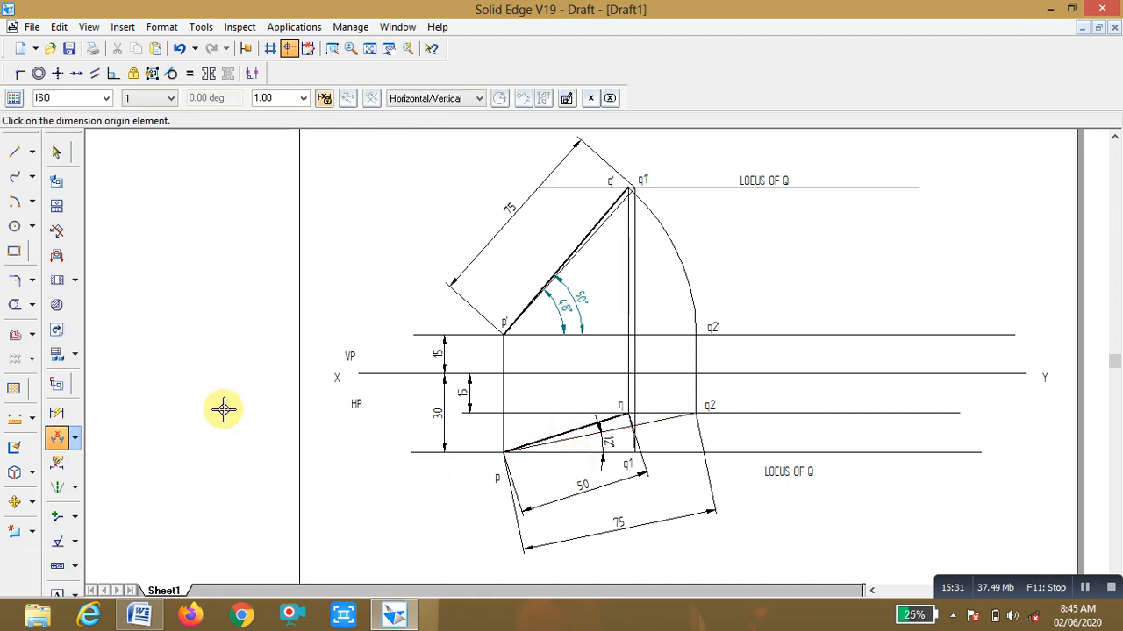
left_click(581, 454)
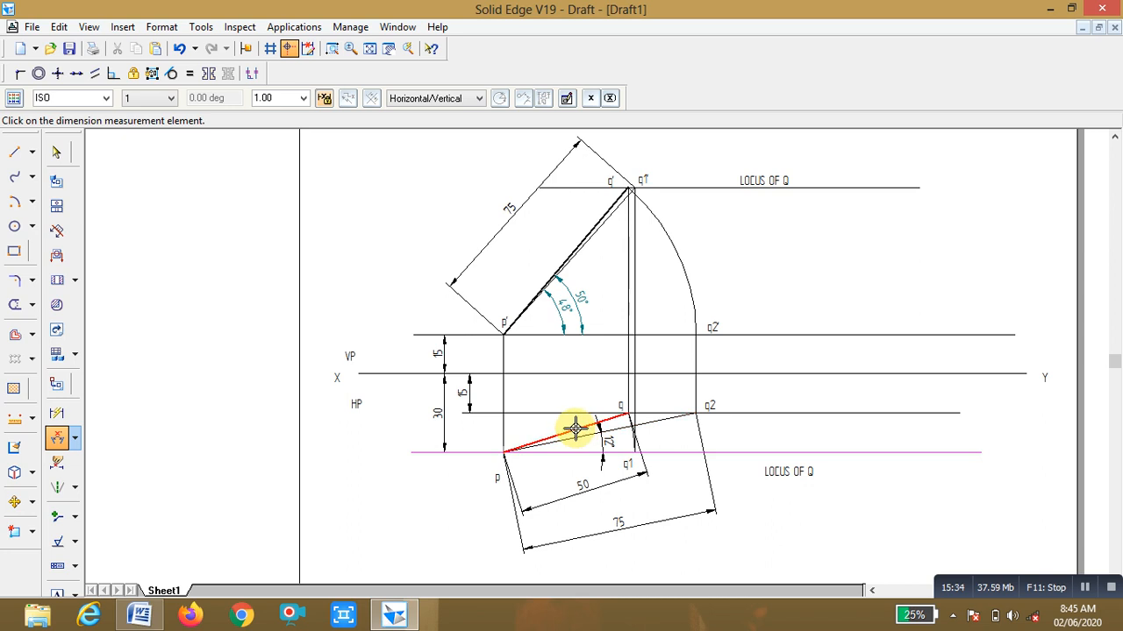
left_click(572, 427)
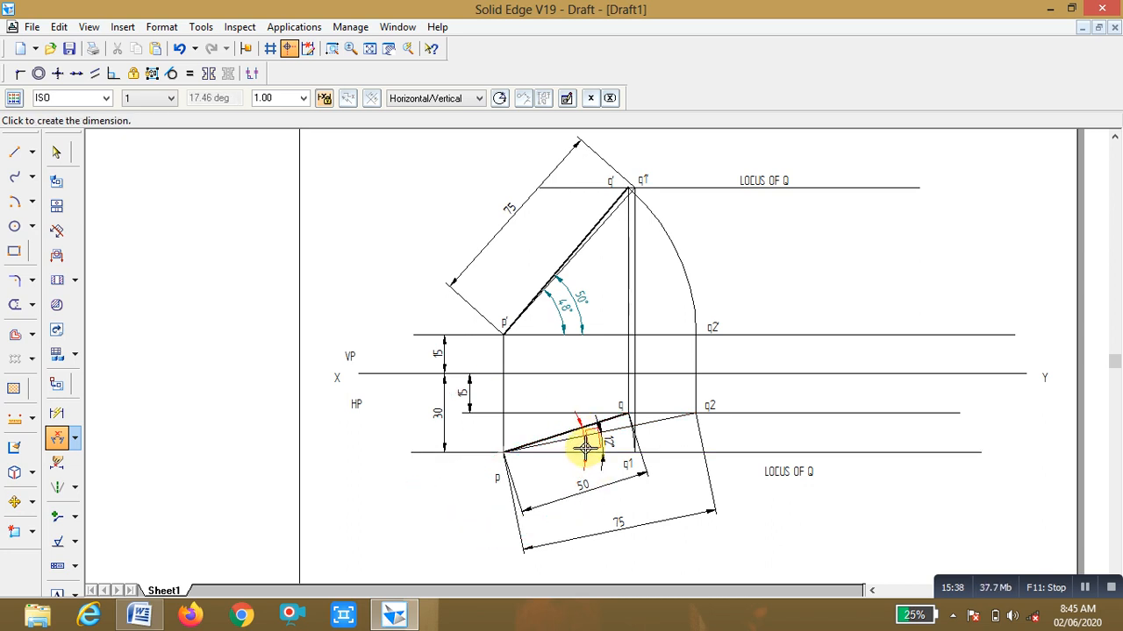
left_click(585, 448)
left_click(591, 453)
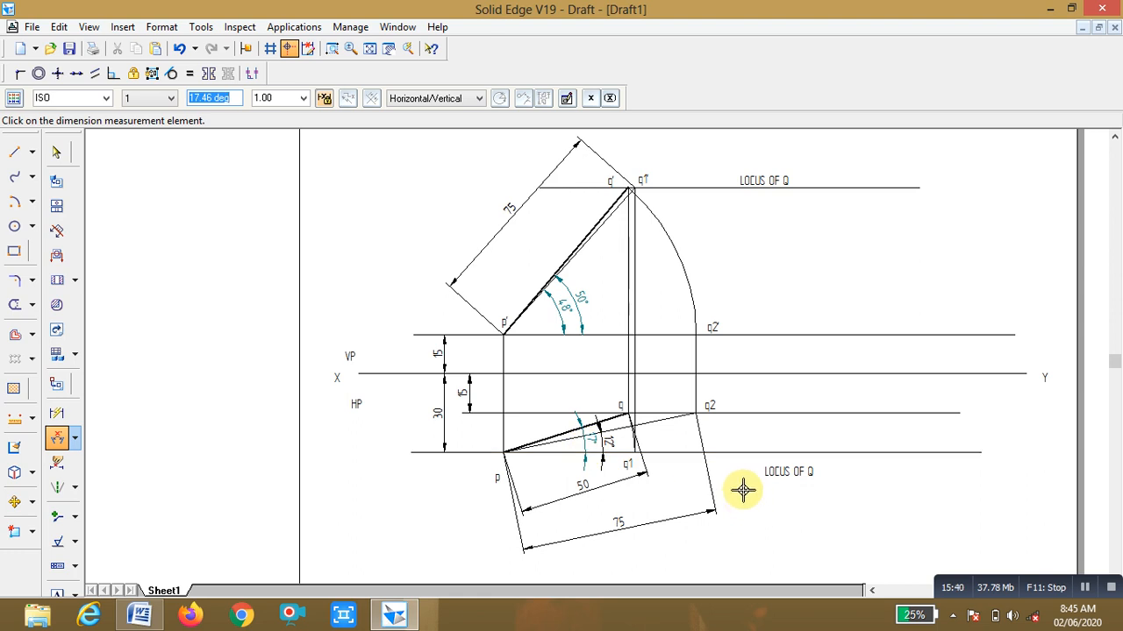